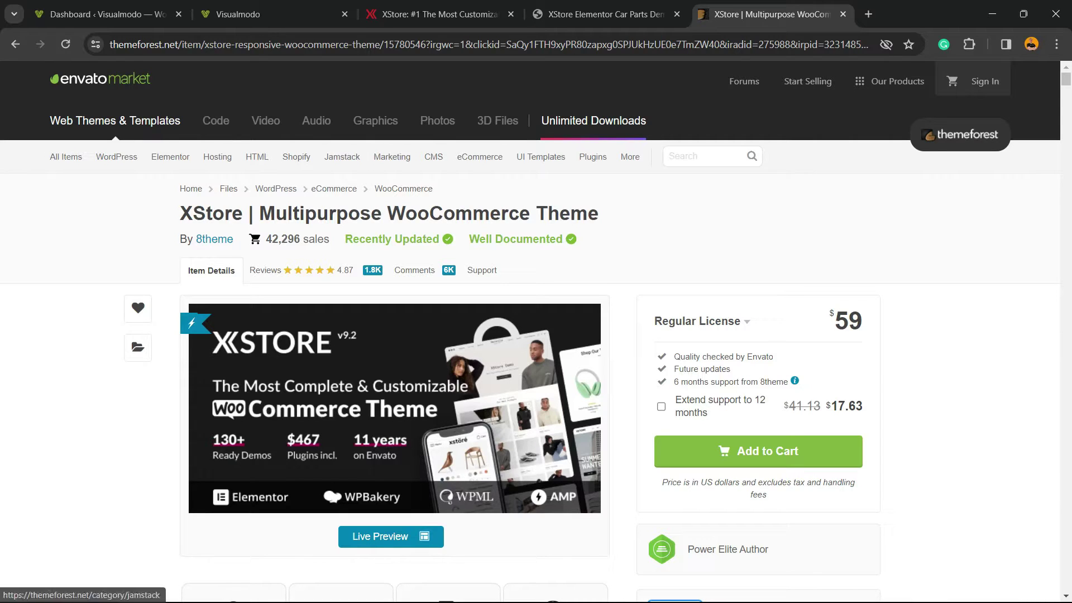
# Step: Examine the XStore product title, the Visualmodo sandbox front page and the XStore Elementor Car Parts demo
pyautogui.doubleClick(210, 213)
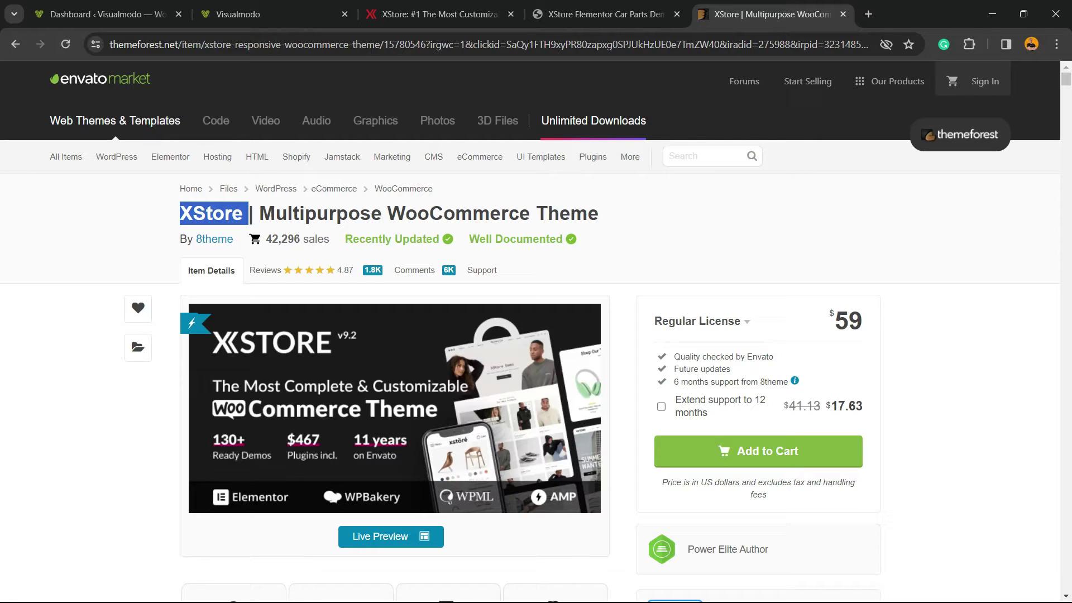
pyautogui.click(271, 14)
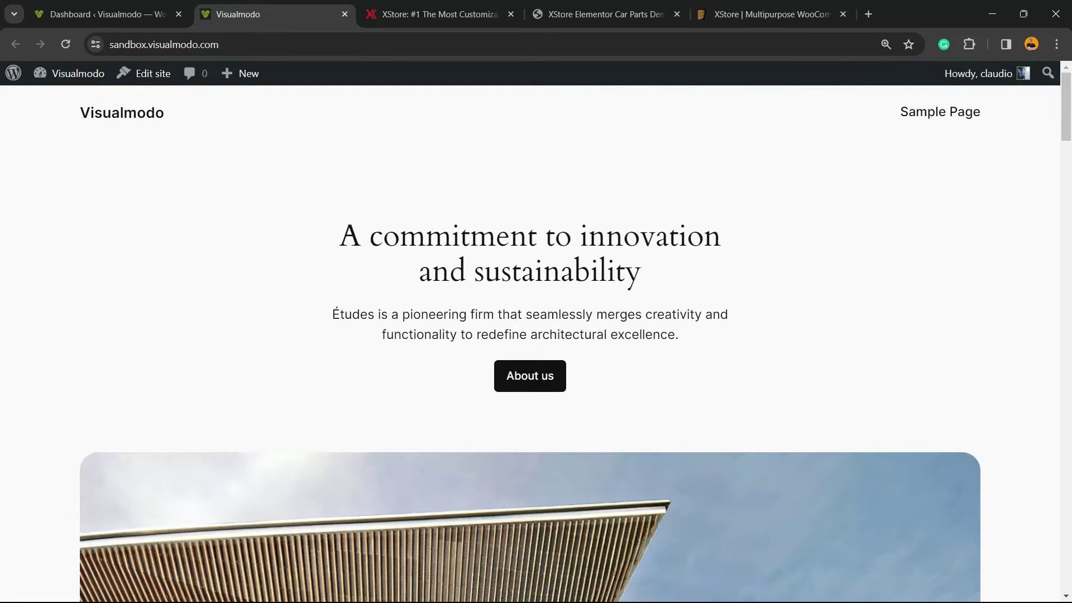
pyautogui.hotkey('ctrl', '4')
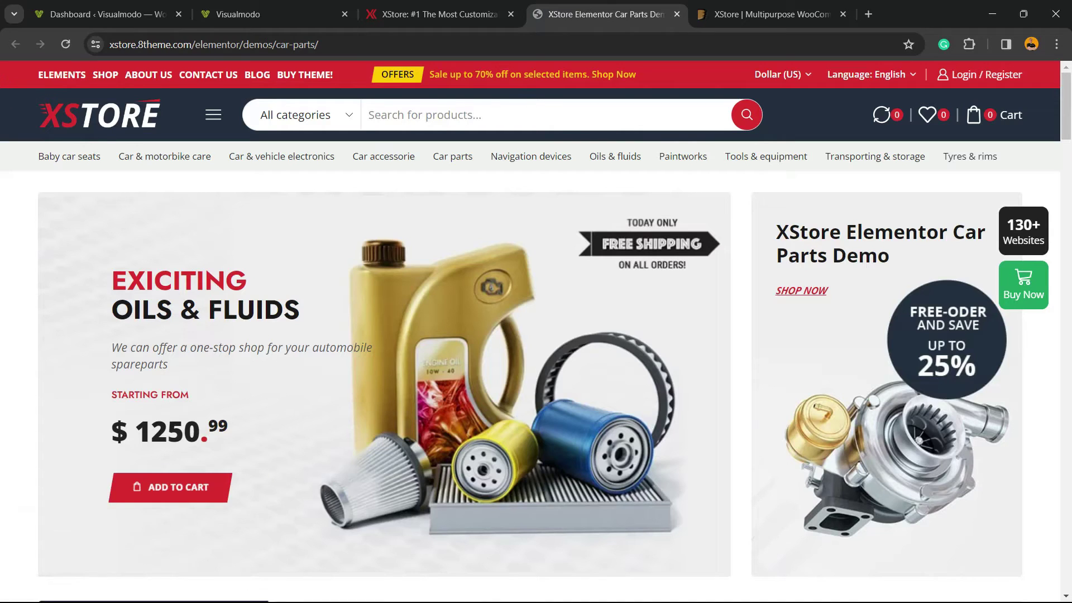
pyautogui.scroll(-10, 536, 335)
pyautogui.scroll(-10, 536, 334)
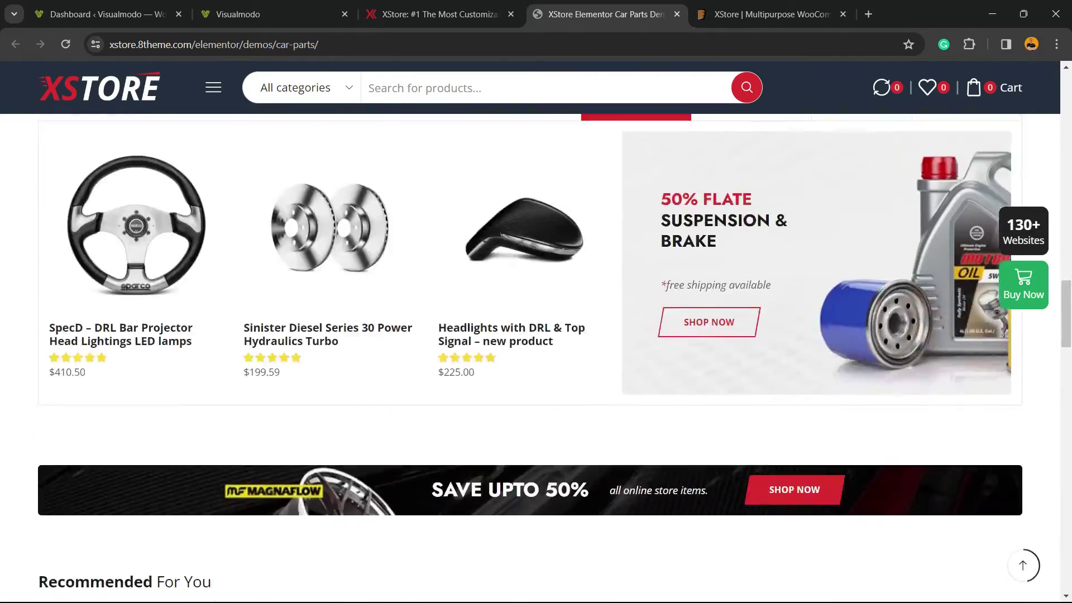
pyautogui.scroll(5, 536, 334)
# Step: Browse the XStore gallery of prebuilt websites and return to the ThemeForest product page
pyautogui.hotkey('ctrl', '3')
pyautogui.scroll(-20, 360, 335)
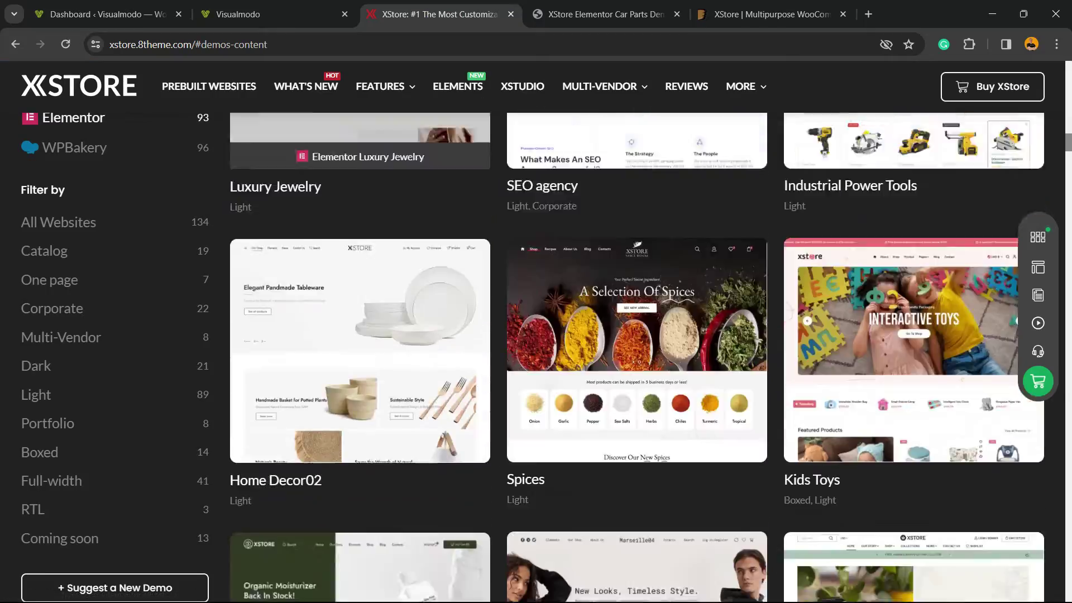
pyautogui.scroll(-20, 360, 335)
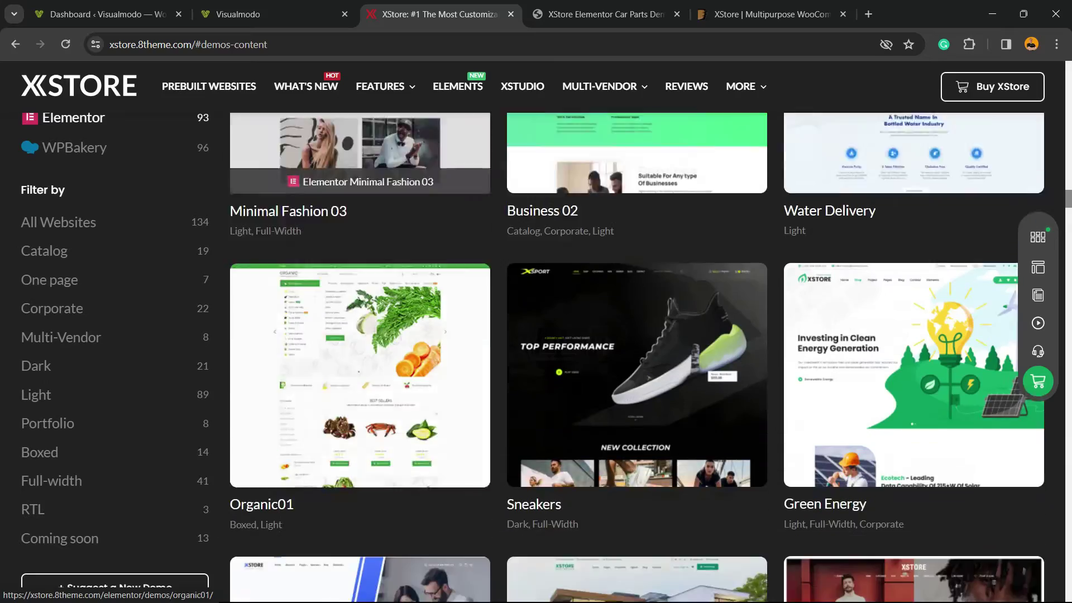
pyautogui.scroll(-5, 360, 335)
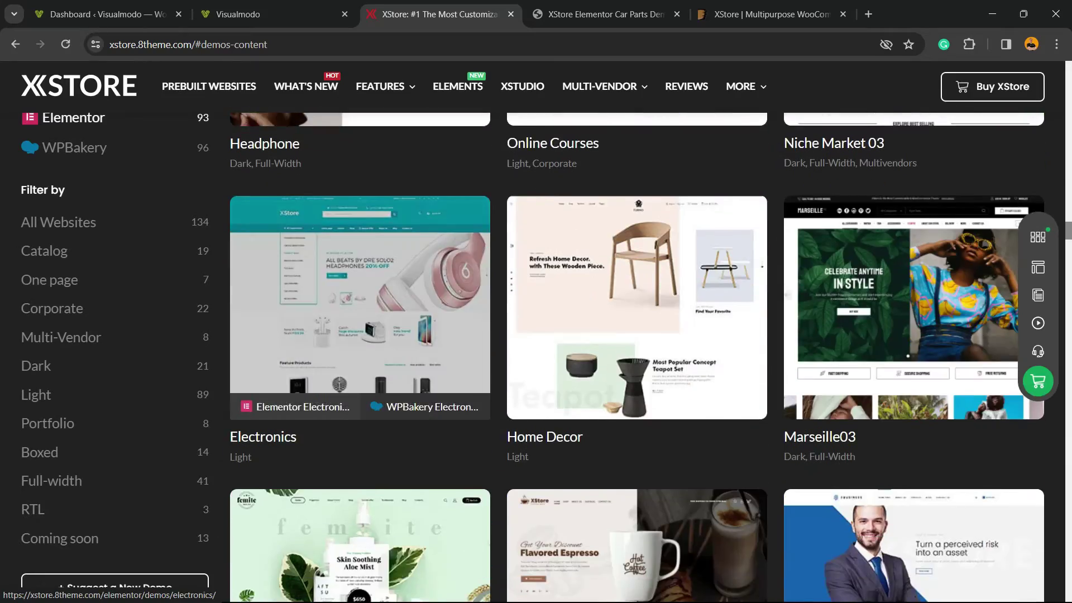
pyautogui.scroll(20, 360, 335)
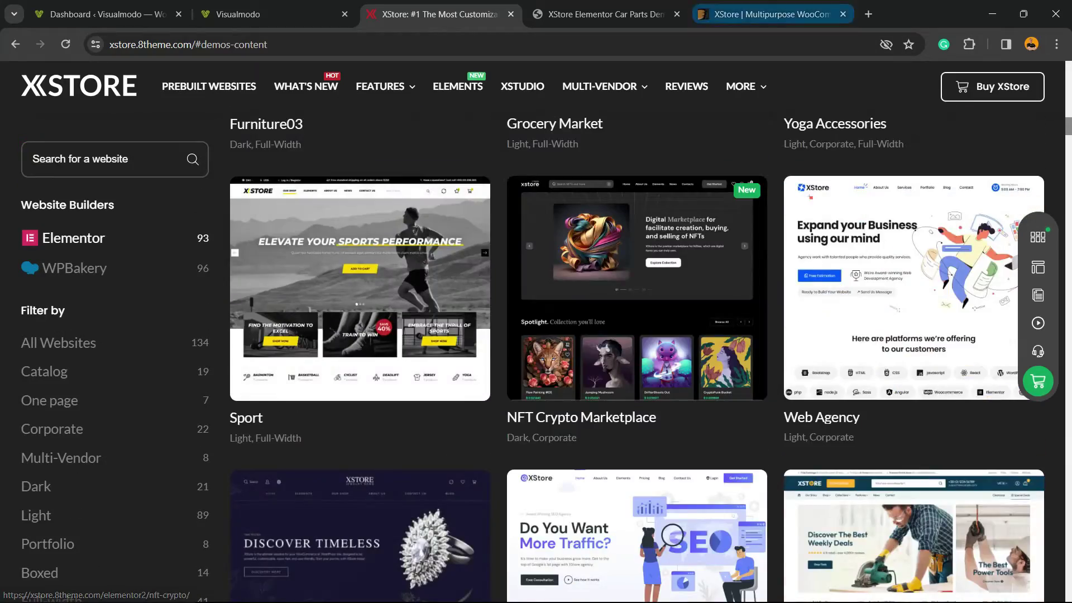
pyautogui.hotkey('ctrl', 'Tab')
pyautogui.hotkey('ctrl', 'Tab')
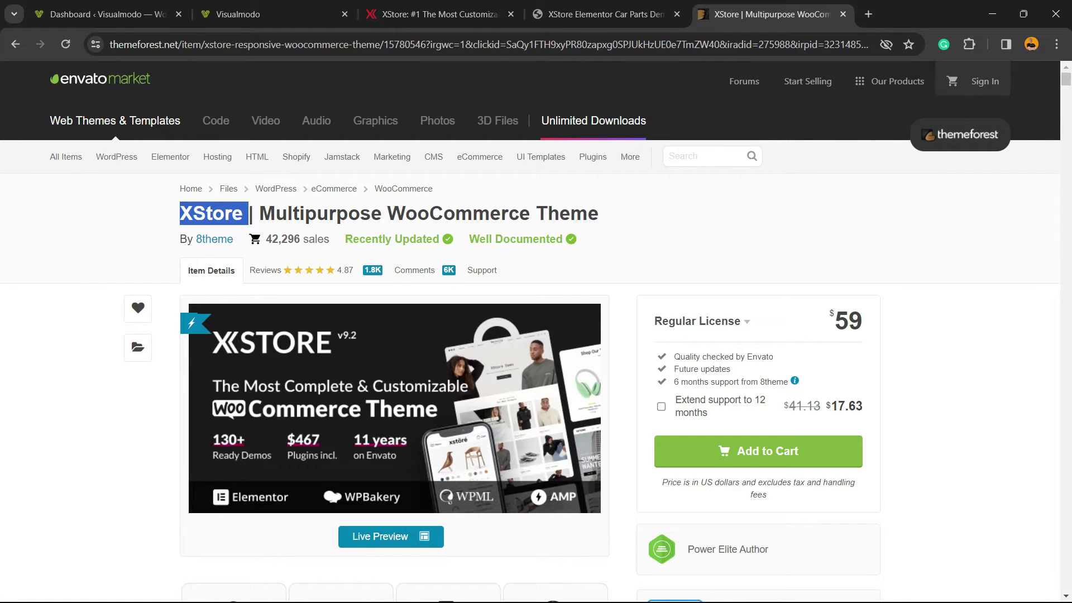
# Step: Open the theme upload form in the sandbox site's WordPress admin
pyautogui.click(106, 14)
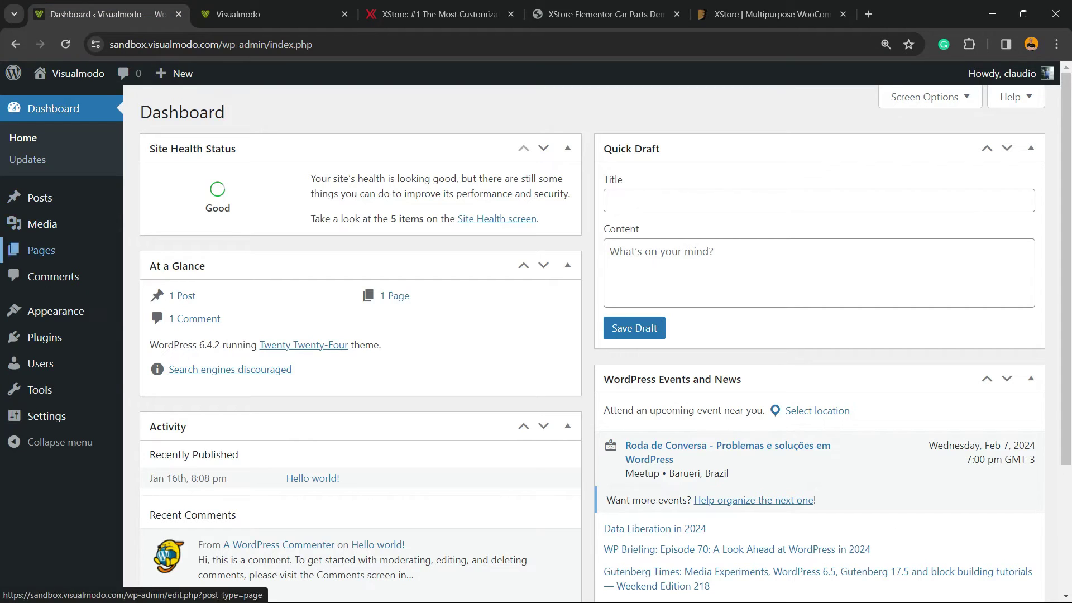
pyautogui.moveTo(83, 311)
pyautogui.click(153, 313)
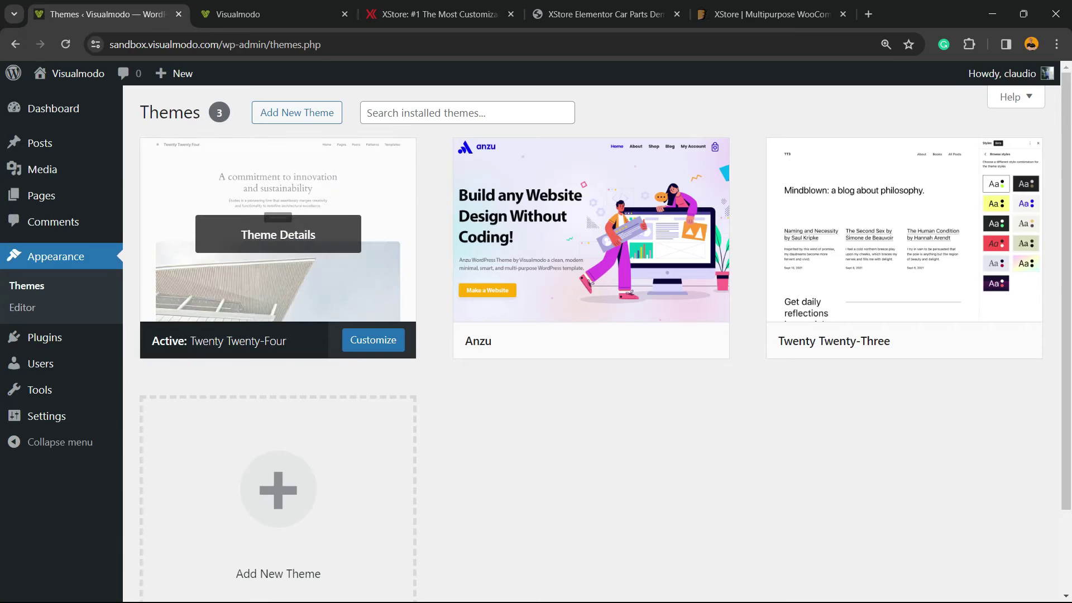
pyautogui.click(294, 114)
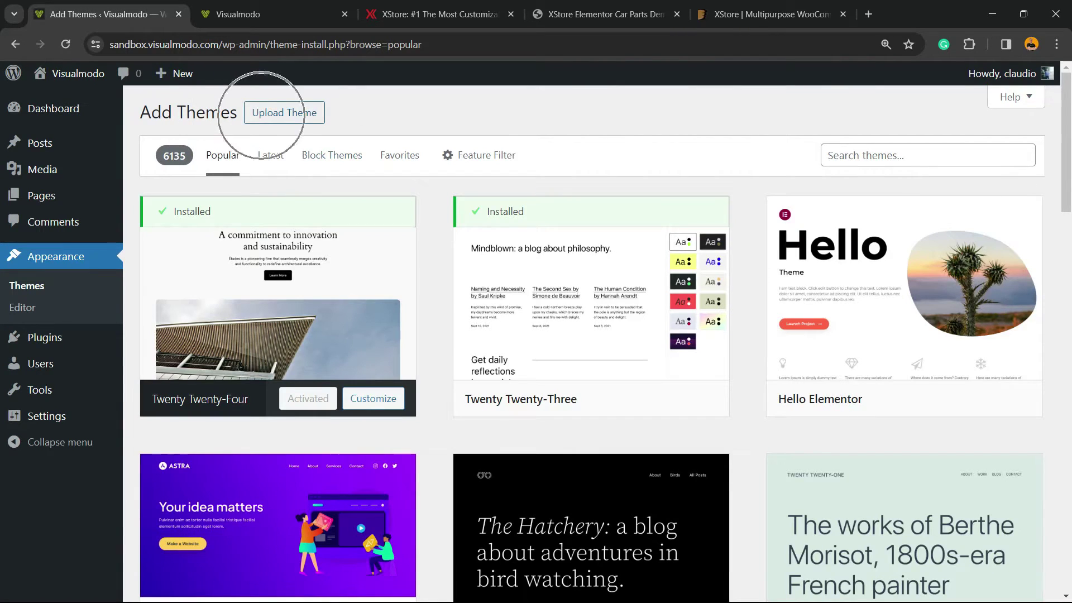
pyautogui.click(262, 113)
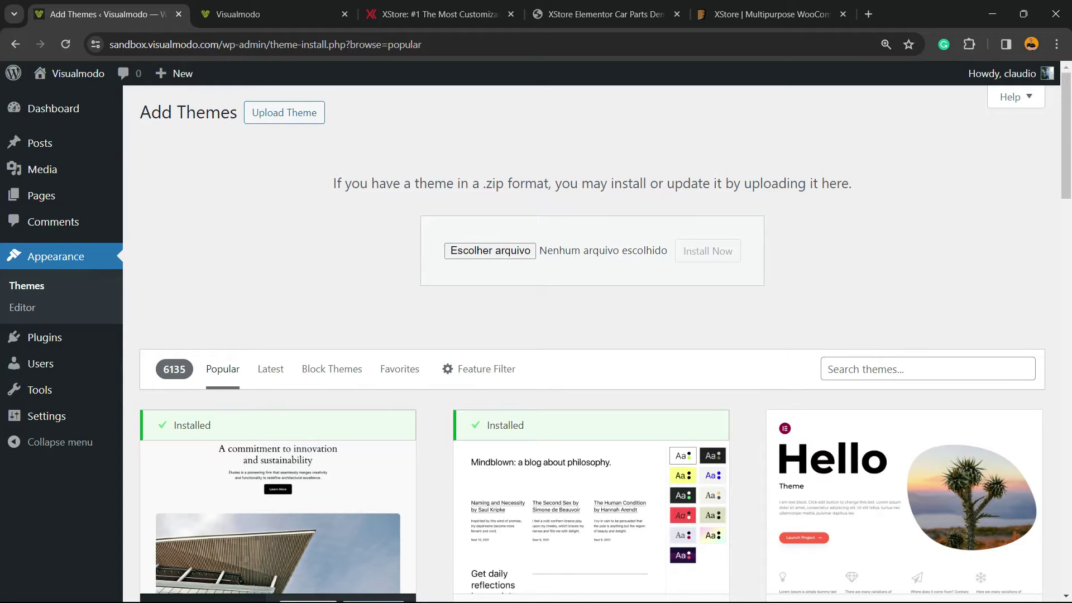
# Step: Install the theme from xstore.zip in the Downloads folder and activate it
pyautogui.click(490, 250)
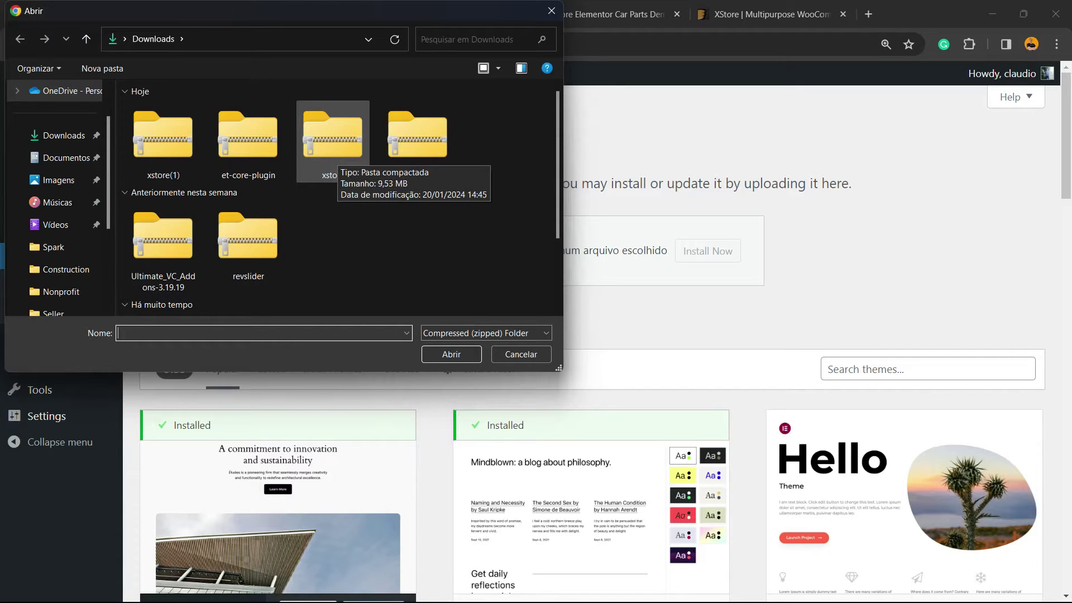
pyautogui.click(335, 151)
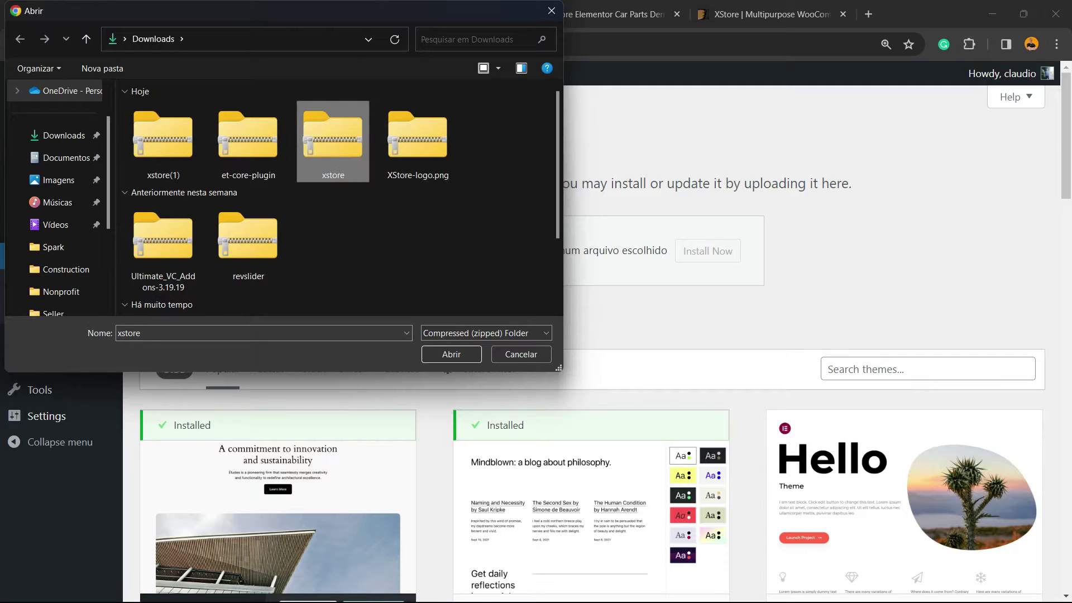
pyautogui.press('Return')
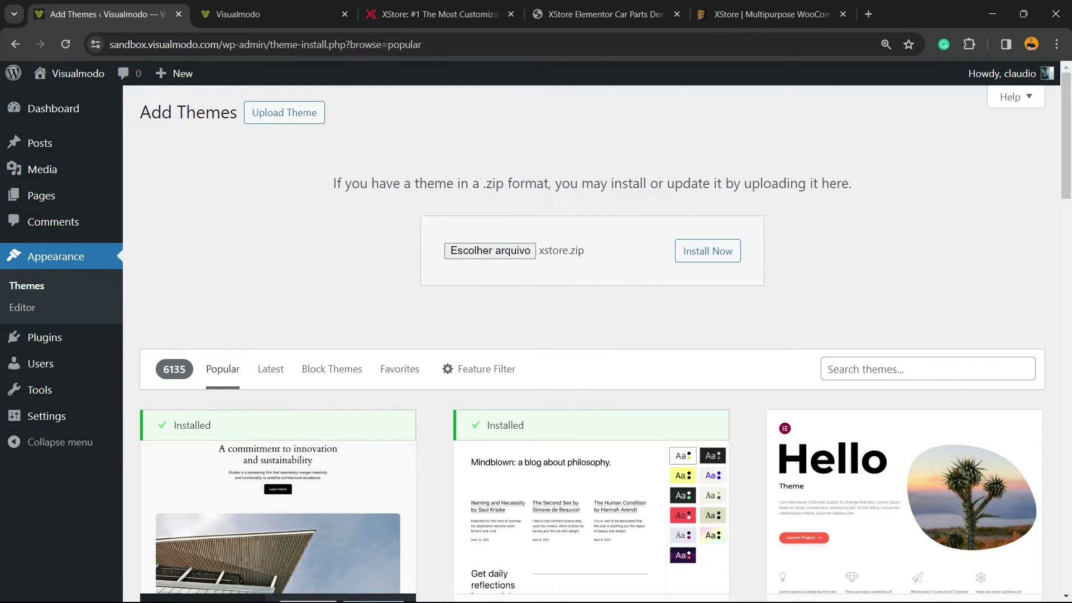
pyautogui.click(710, 251)
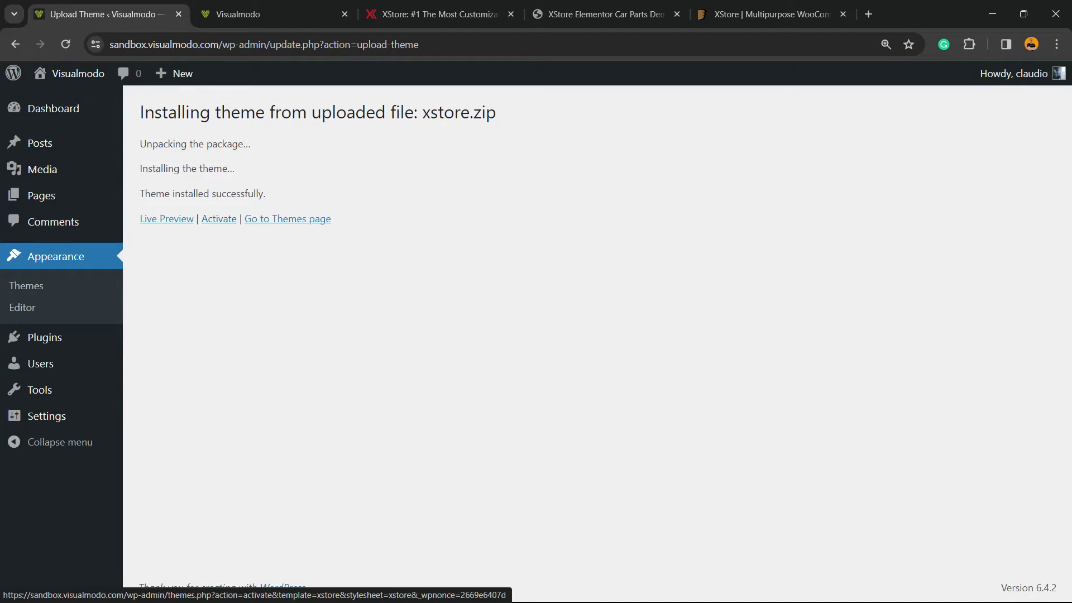
pyautogui.click(218, 218)
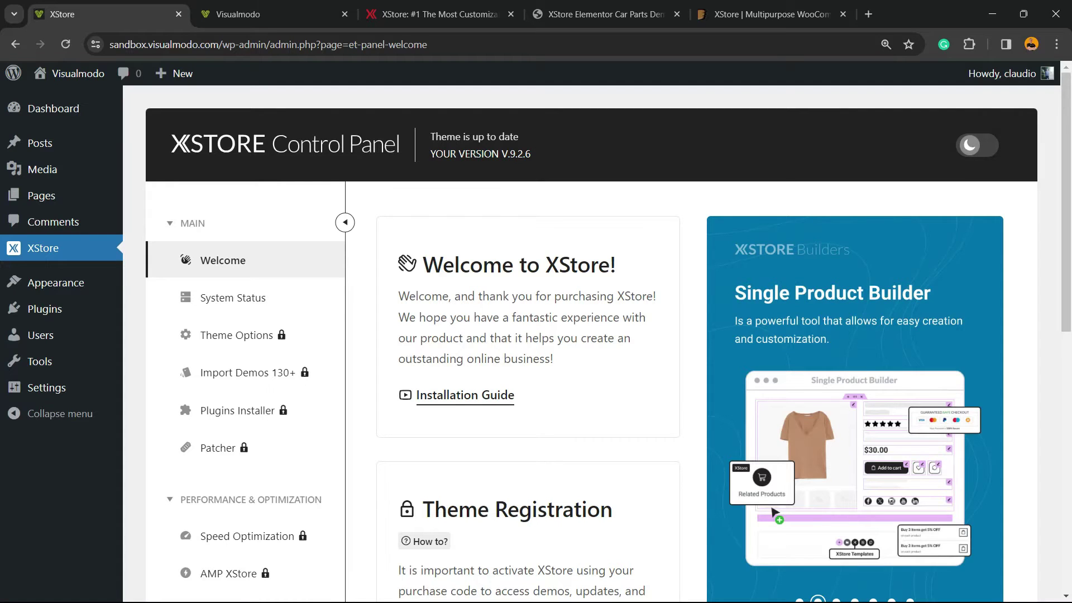
# Step: Review the XStore welcome text and the purchase code requirement for theme registration, checking the ThemeForest product page too
pyautogui.tripleClick(526, 327)
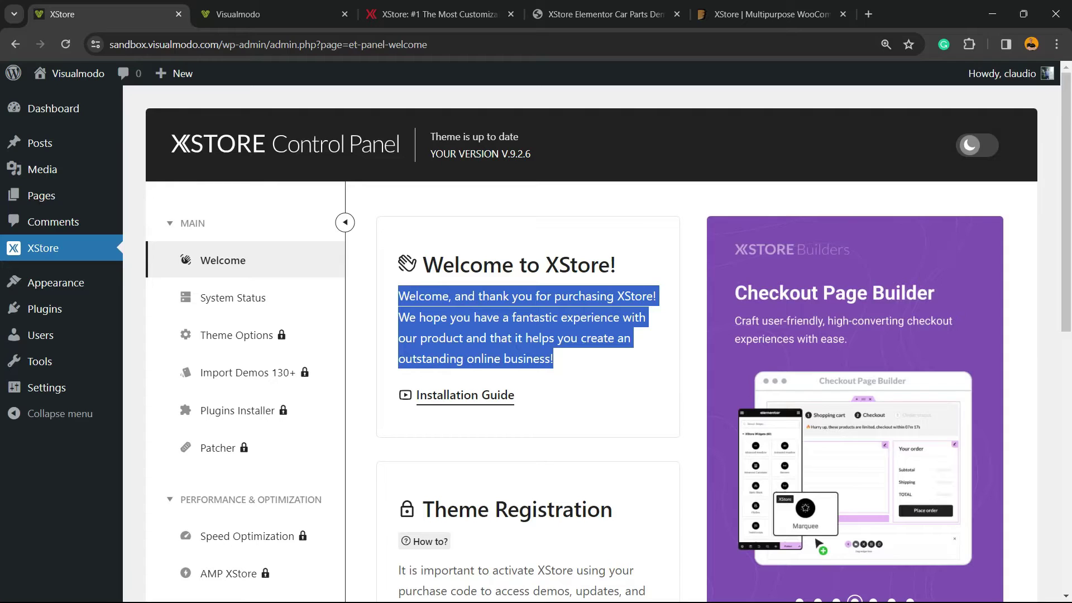
pyautogui.scroll(-3, 591, 344)
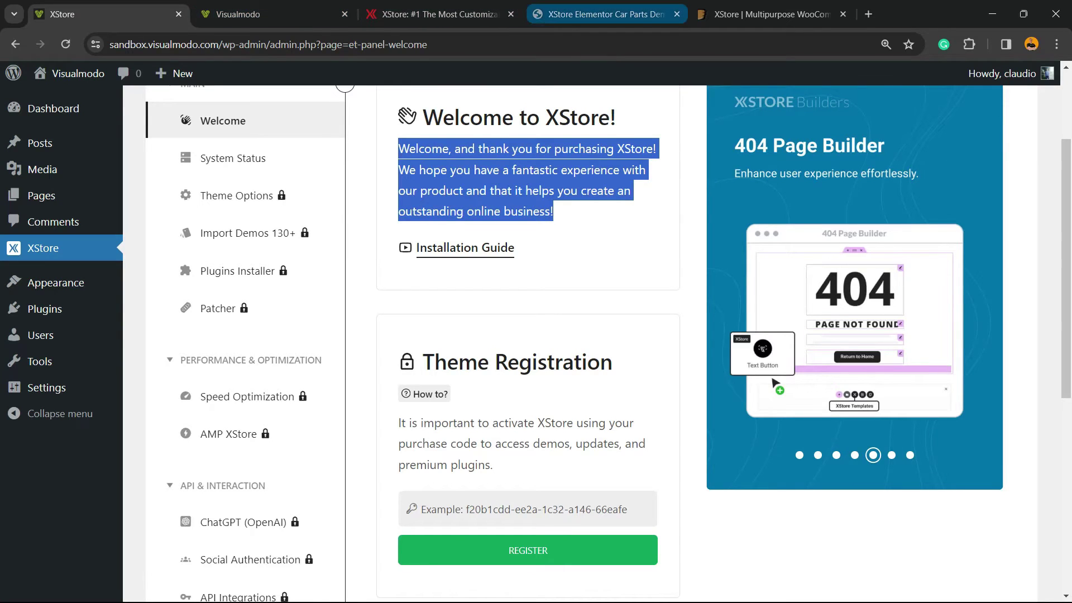
pyautogui.click(825, 10)
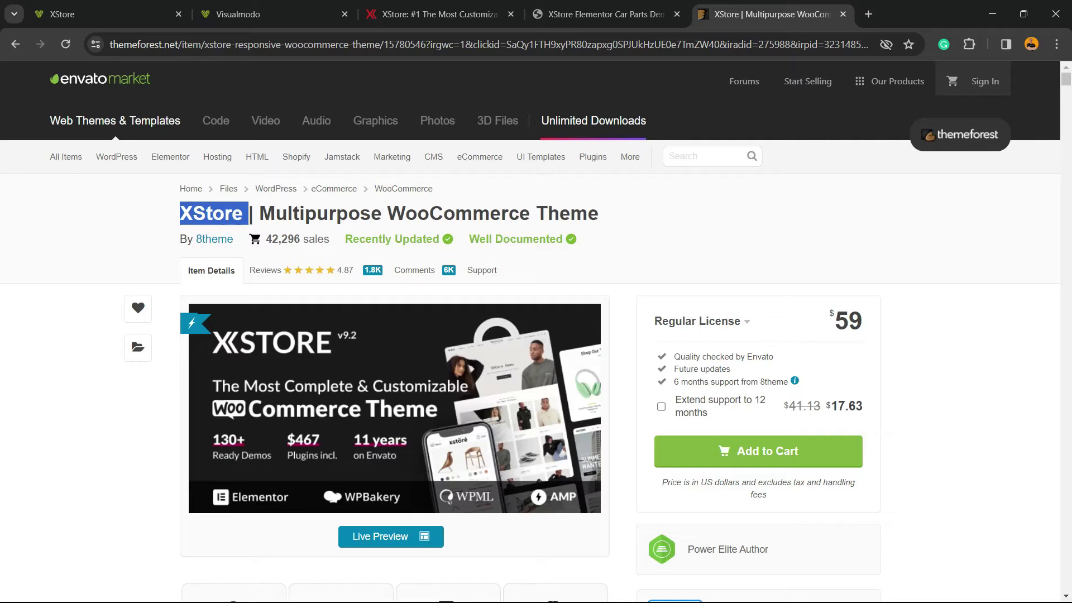
pyautogui.click(106, 14)
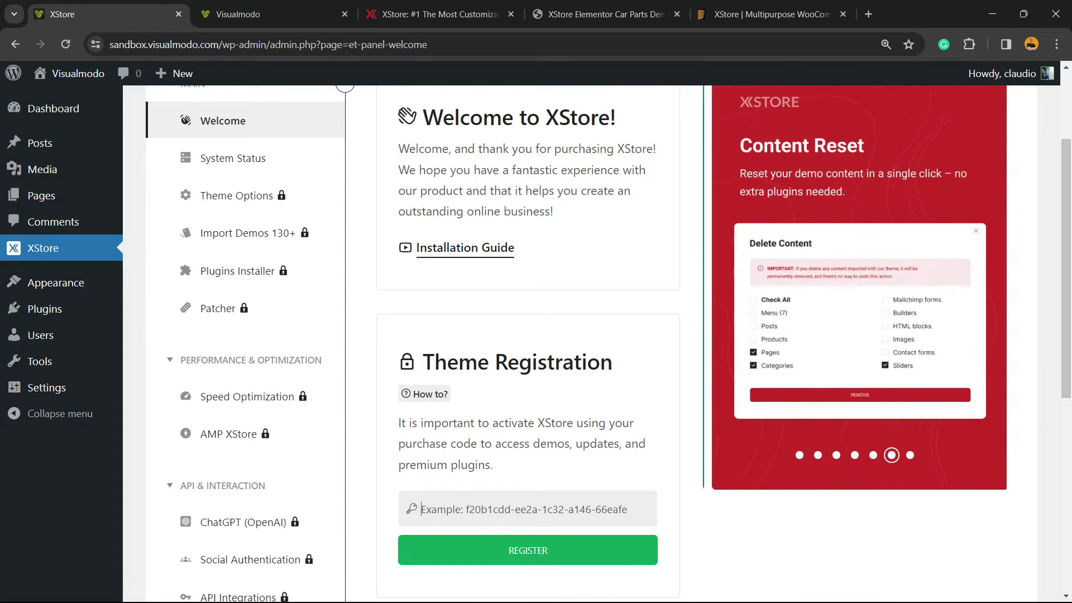
pyautogui.click(421, 509)
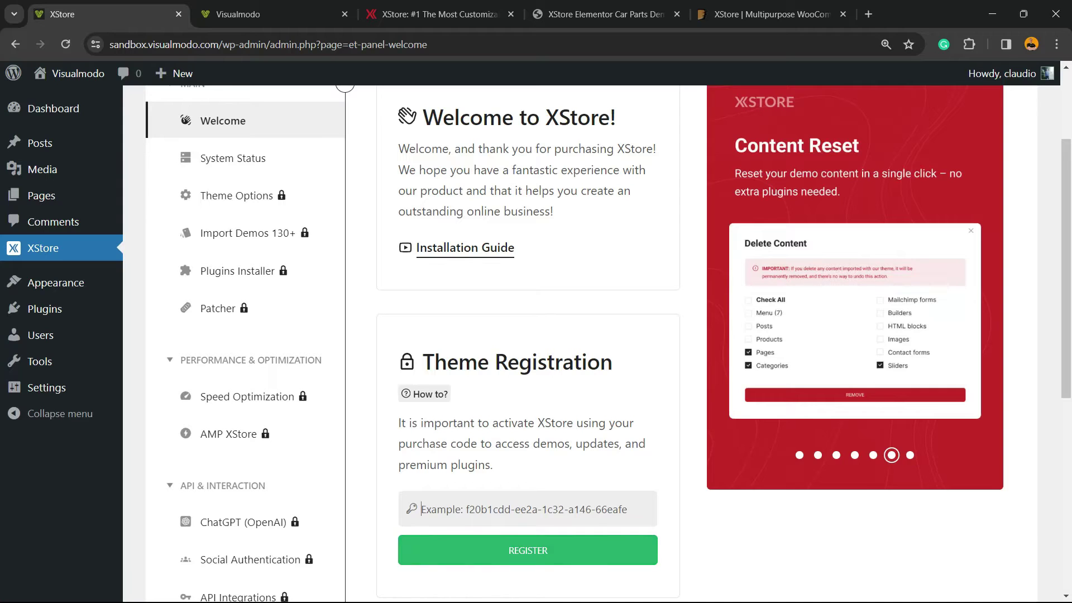
pyautogui.scroll(3, 536, 343)
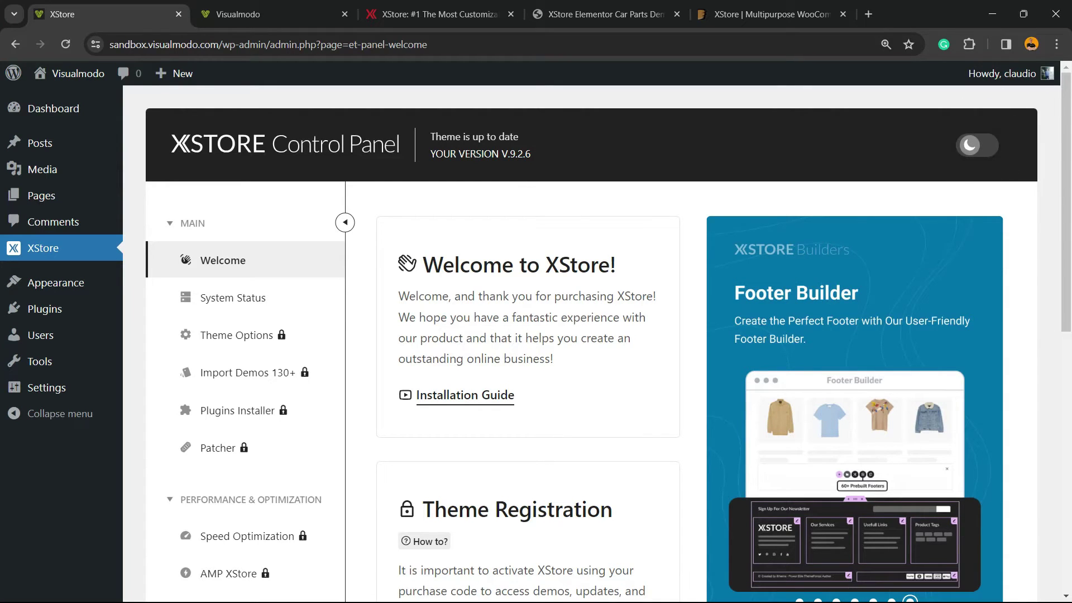
# Step: Switch the XStore Control Panel to dark mode and submit the purchase code for theme registration
pyautogui.click(976, 145)
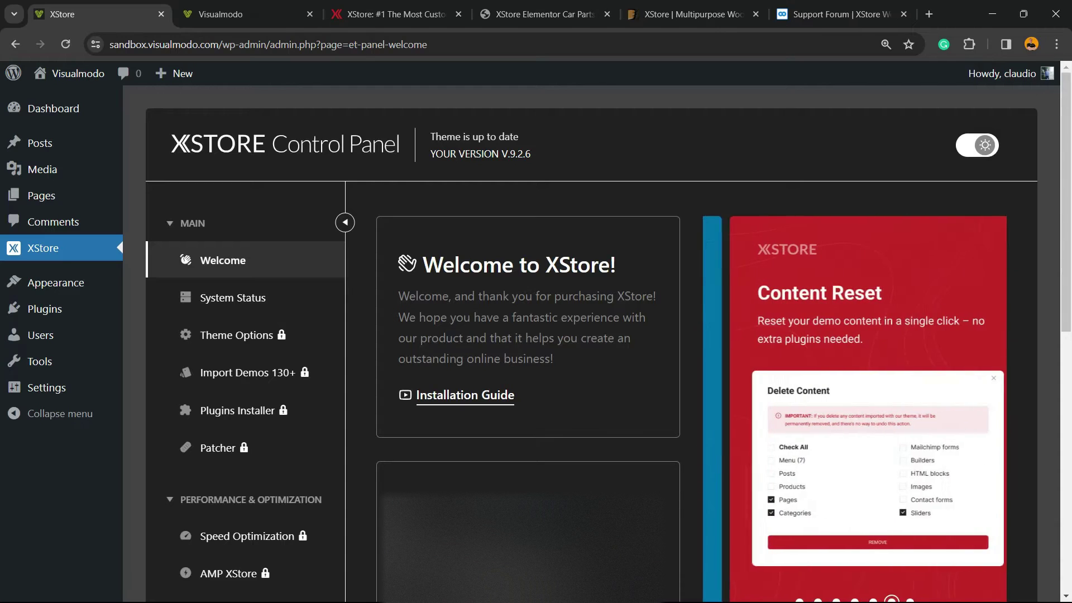
pyautogui.scroll(-3, 592, 344)
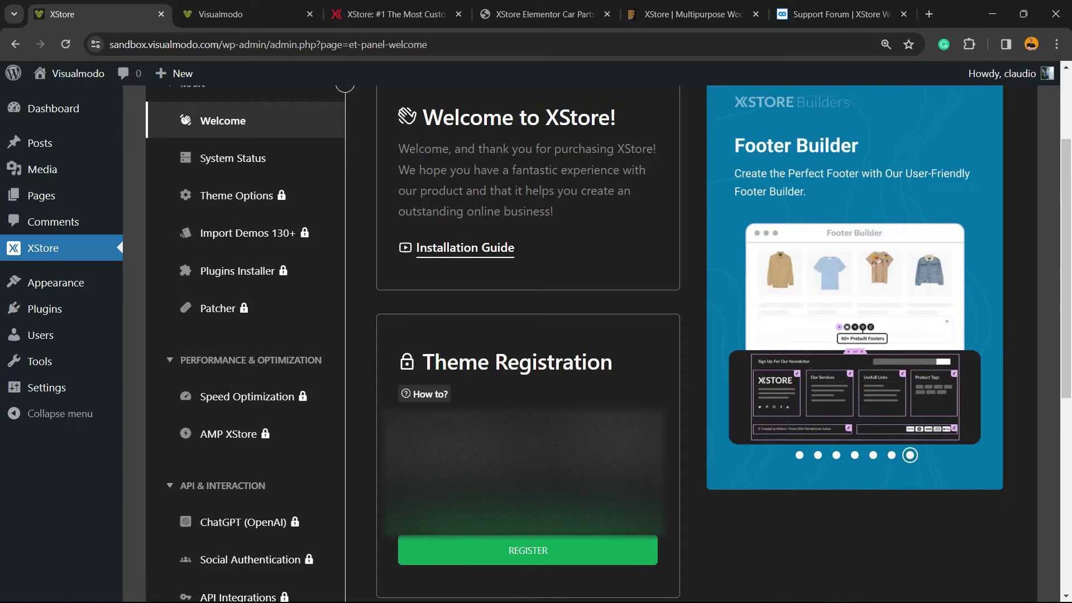
pyautogui.press('Return')
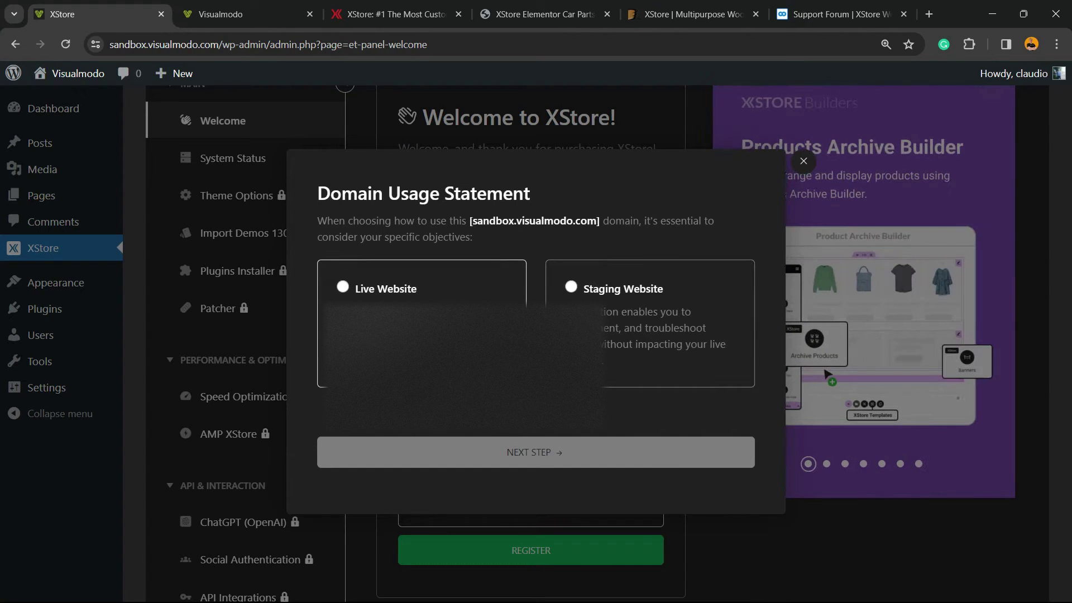
# Step: Declare the domain a Live Website and complete theme registration by agreeing to the guidelines, including License Policy and Data Storage Consent
pyautogui.click(343, 287)
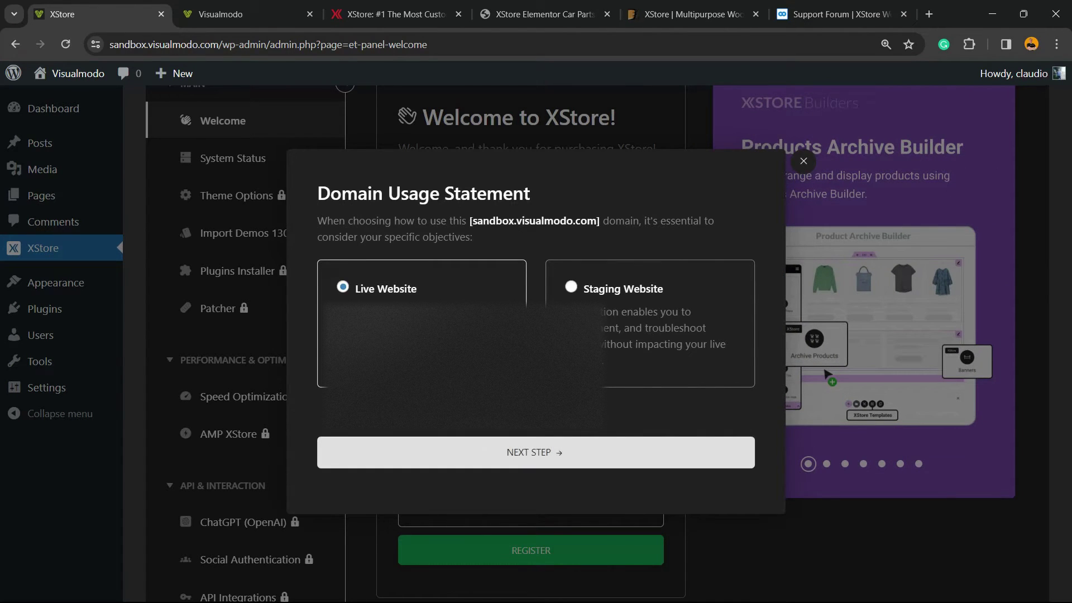
pyautogui.click(535, 452)
pyautogui.click(358, 271)
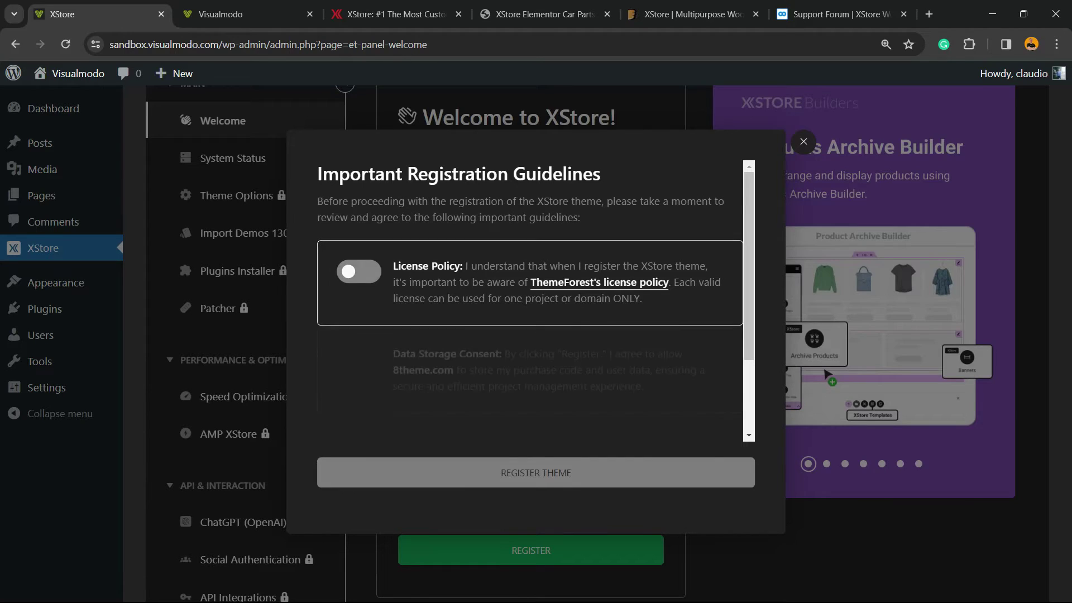
pyautogui.click(359, 368)
pyautogui.click(358, 368)
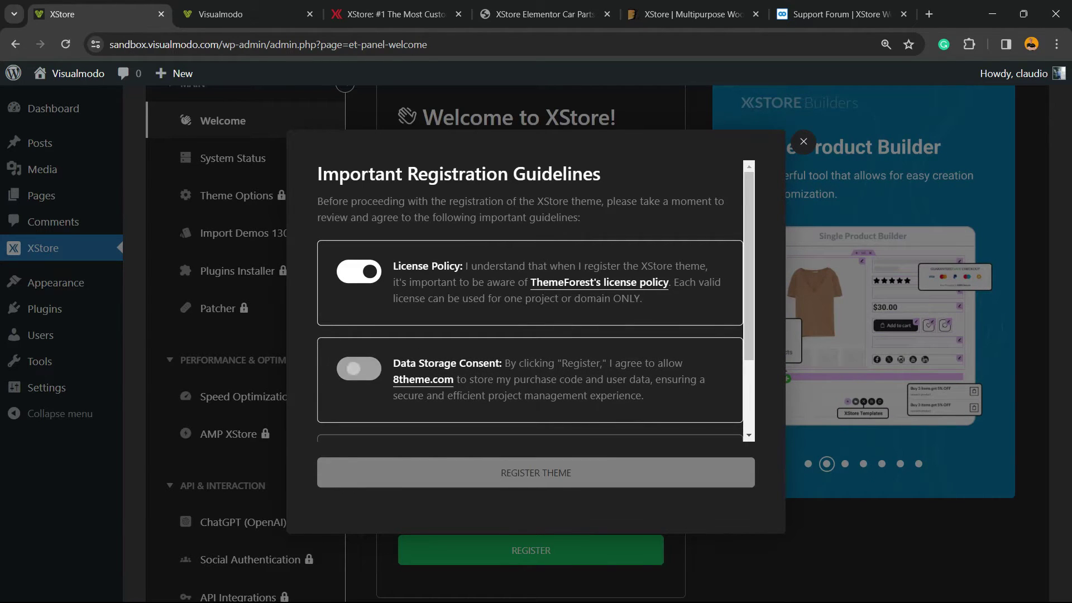
pyautogui.click(358, 368)
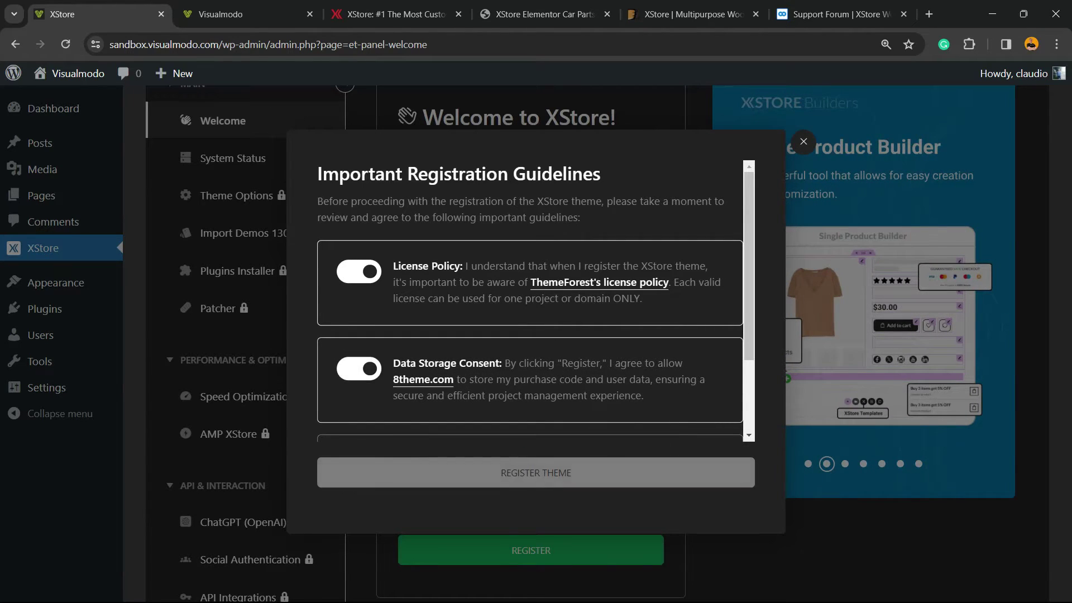
pyautogui.click(359, 361)
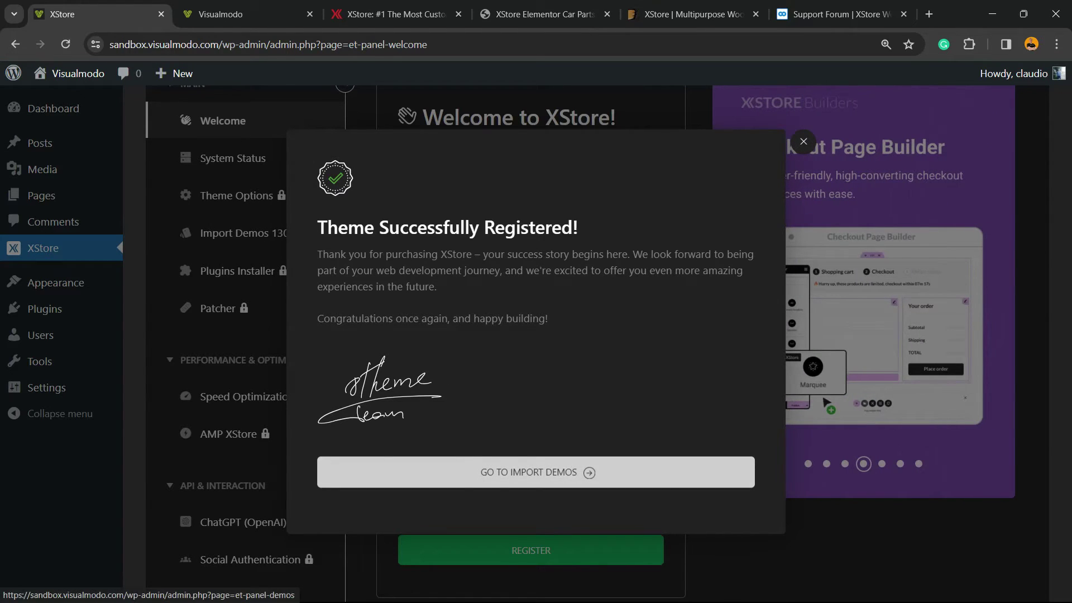
# Step: Go to the XStore demo import page and filter the demos to Elementor versions
pyautogui.click(535, 472)
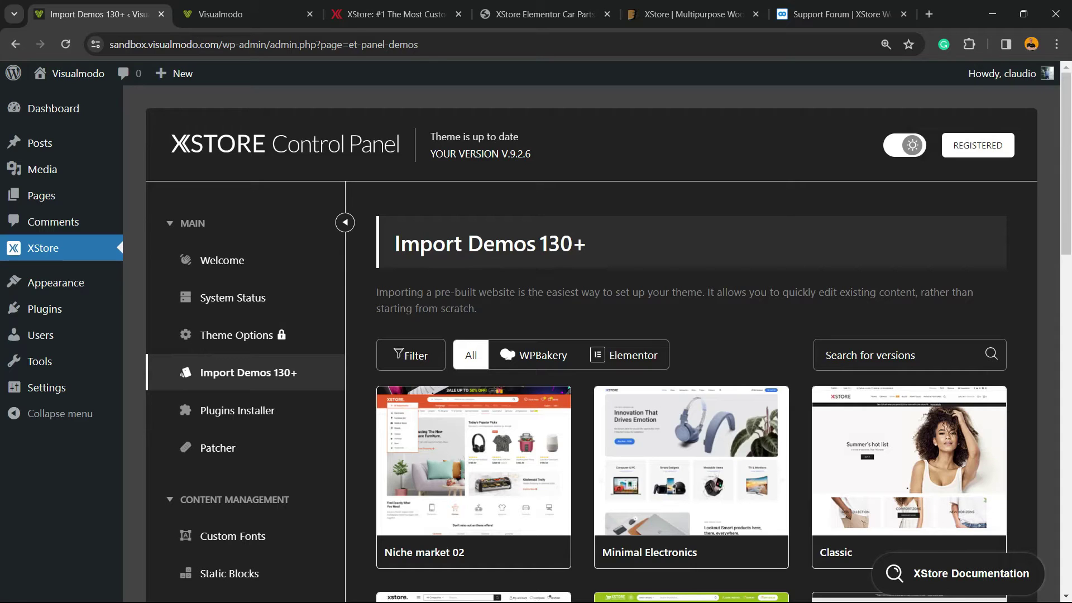
pyautogui.click(623, 355)
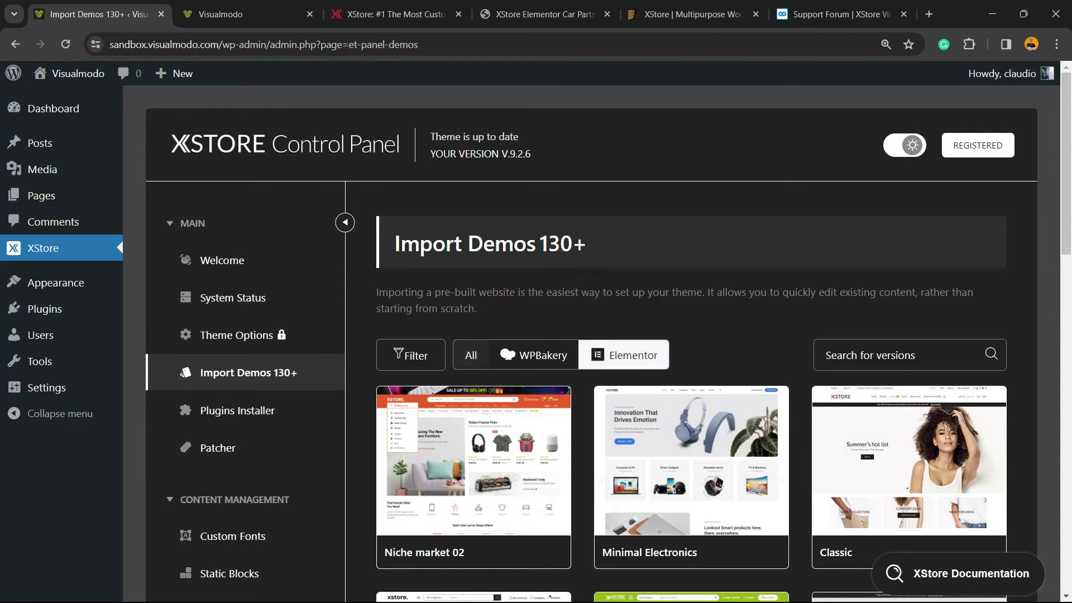
pyautogui.scroll(-3, 592, 344)
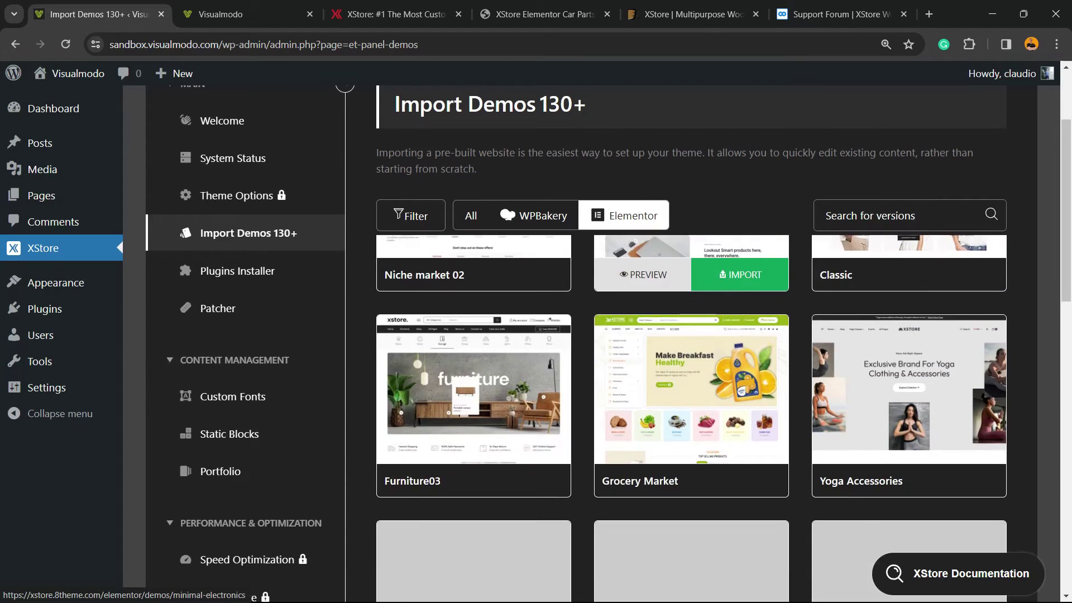
# Step: Browse the Elementor demos, preview the Niche market 02 demo's home page, and return to the demo list
pyautogui.scroll(-4, 691, 363)
pyautogui.scroll(-5, 691, 362)
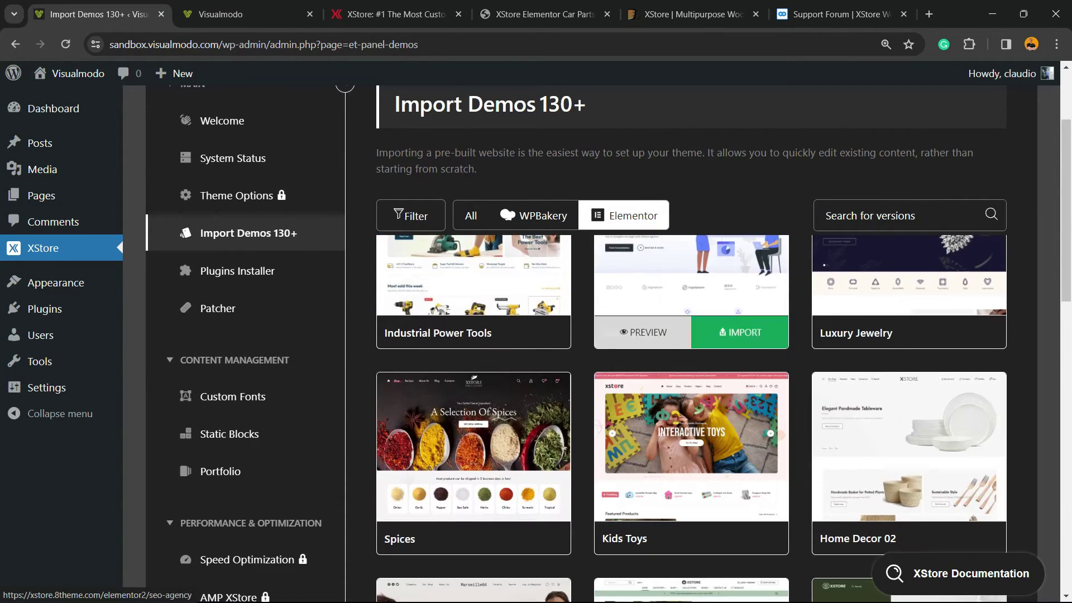
pyautogui.scroll(-2, 691, 334)
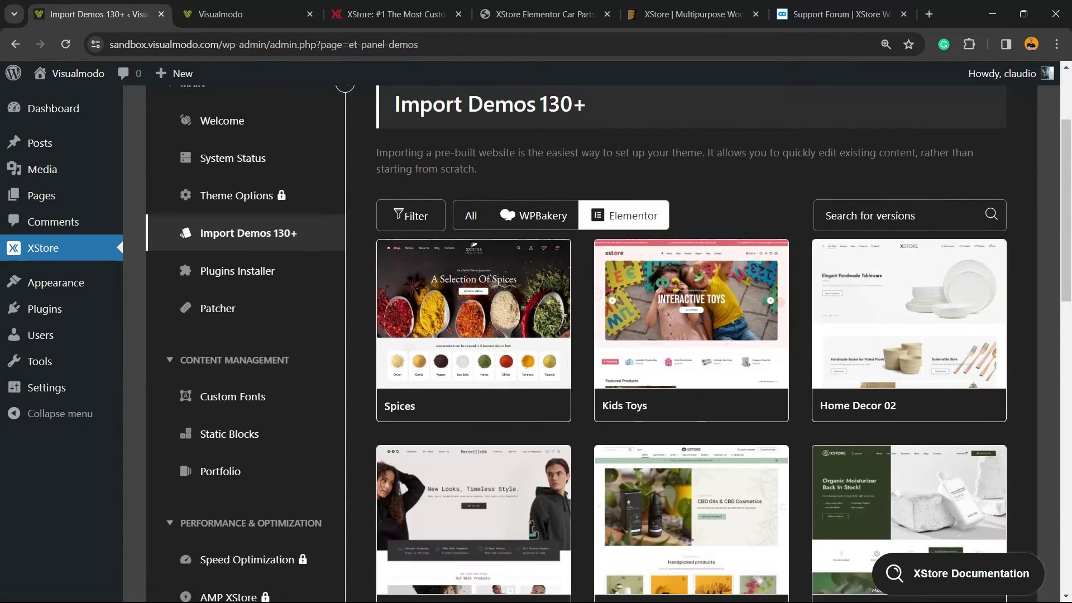
pyautogui.scroll(-2, 474, 424)
pyautogui.scroll(-2, 474, 357)
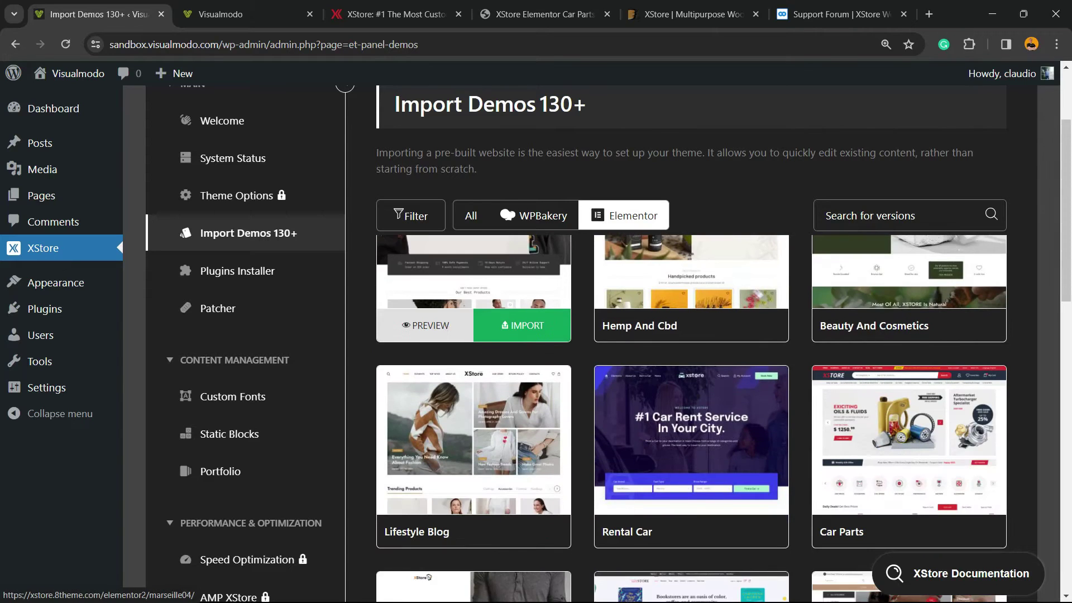
pyautogui.scroll(12, 691, 418)
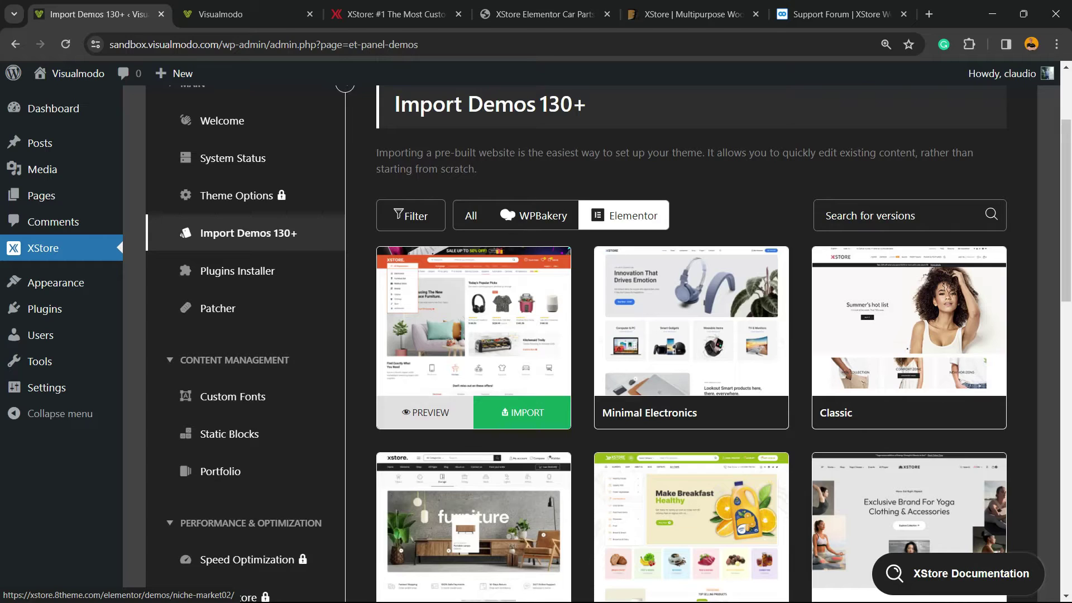
pyautogui.click(425, 412)
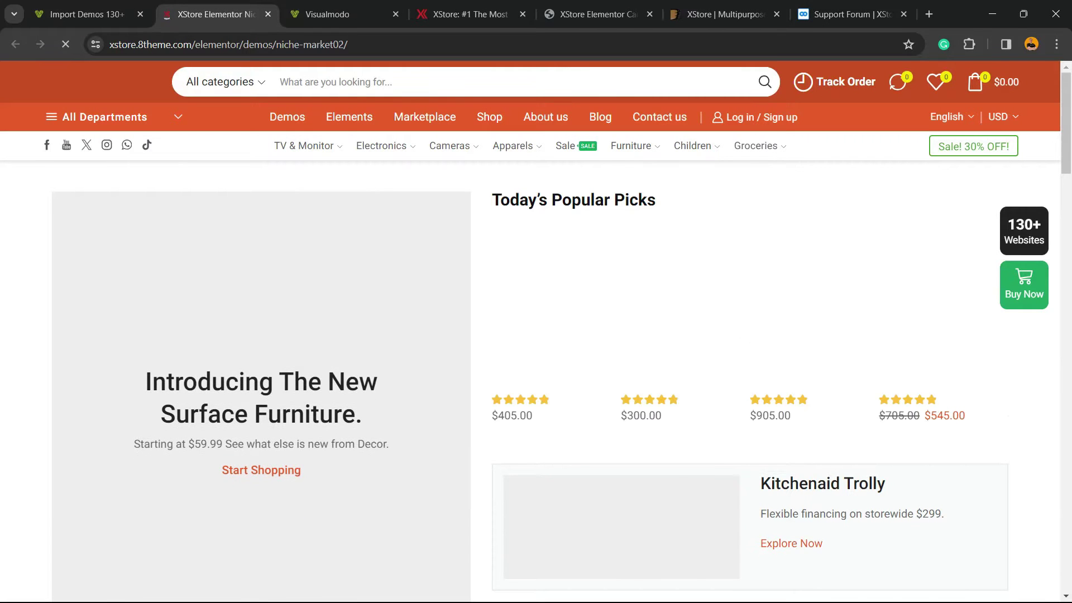
pyautogui.scroll(-15, 530, 330)
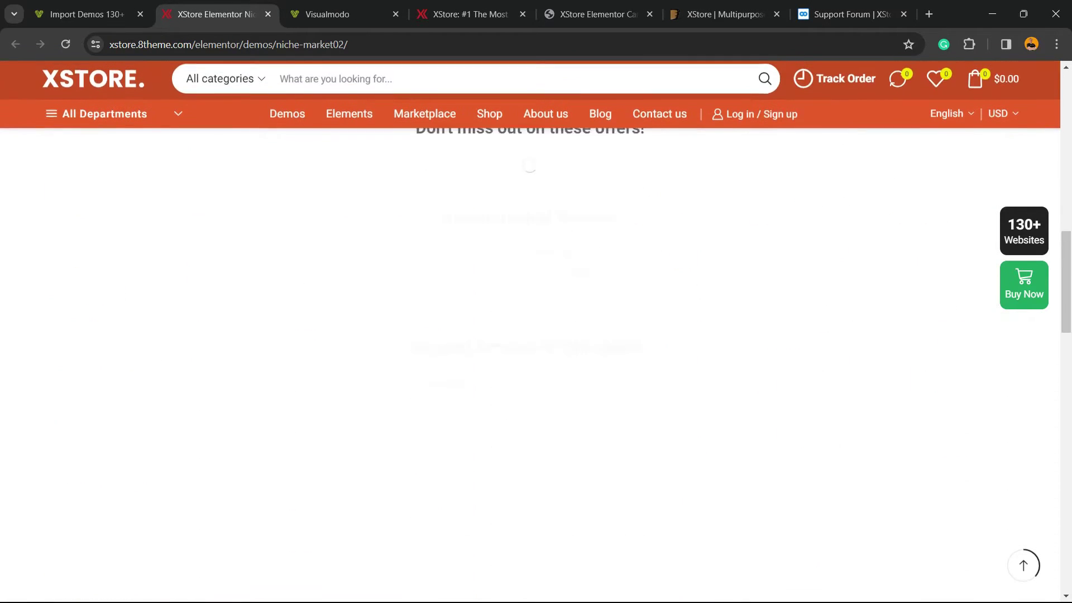
pyautogui.scroll(-12, 530, 330)
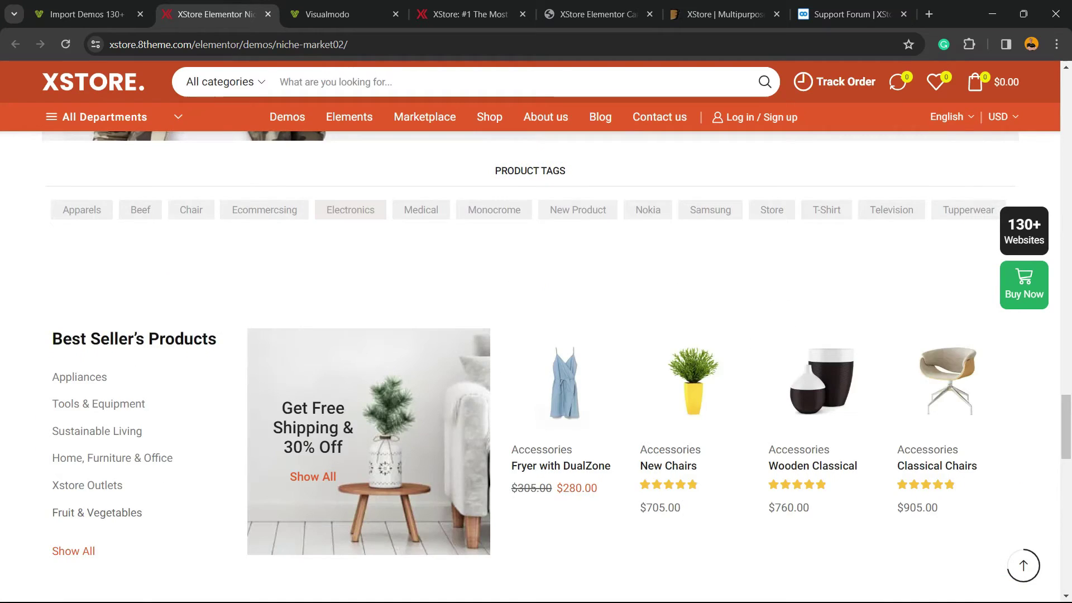
pyautogui.click(87, 14)
# Step: Look further through the Elementor demos, preview the Car Parts demo, and return to the demo list
pyautogui.moveTo(473, 335)
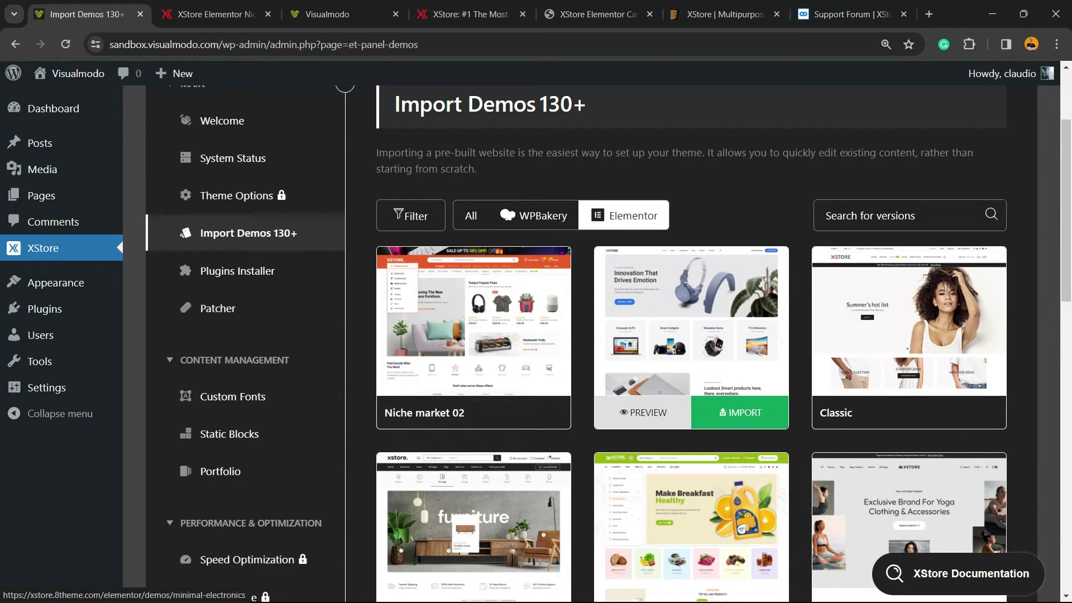
pyautogui.scroll(-2, 726, 413)
pyautogui.scroll(-10, 692, 419)
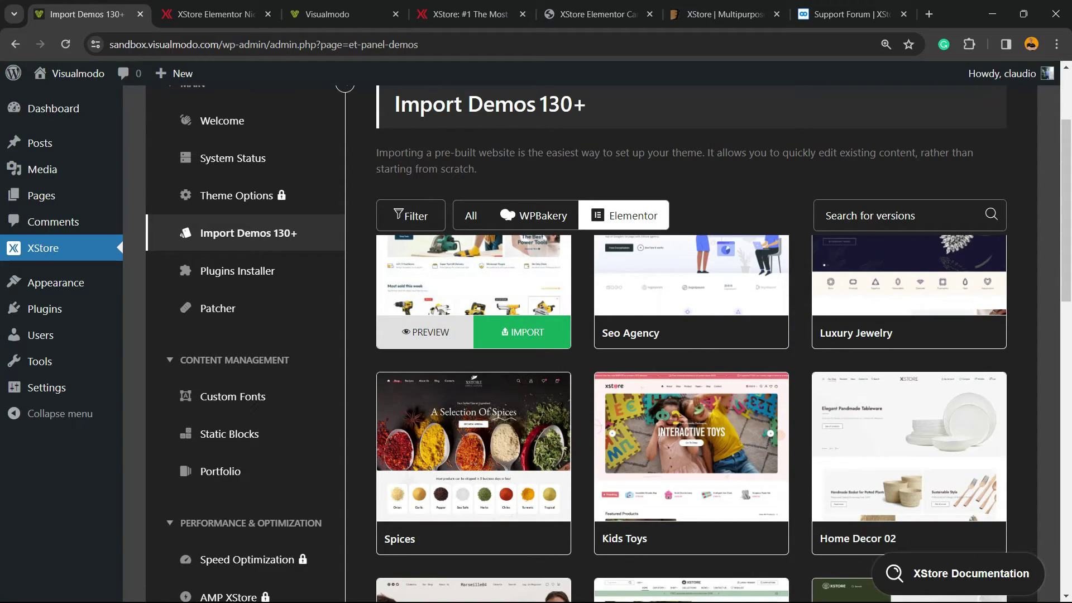
pyautogui.scroll(2, 474, 474)
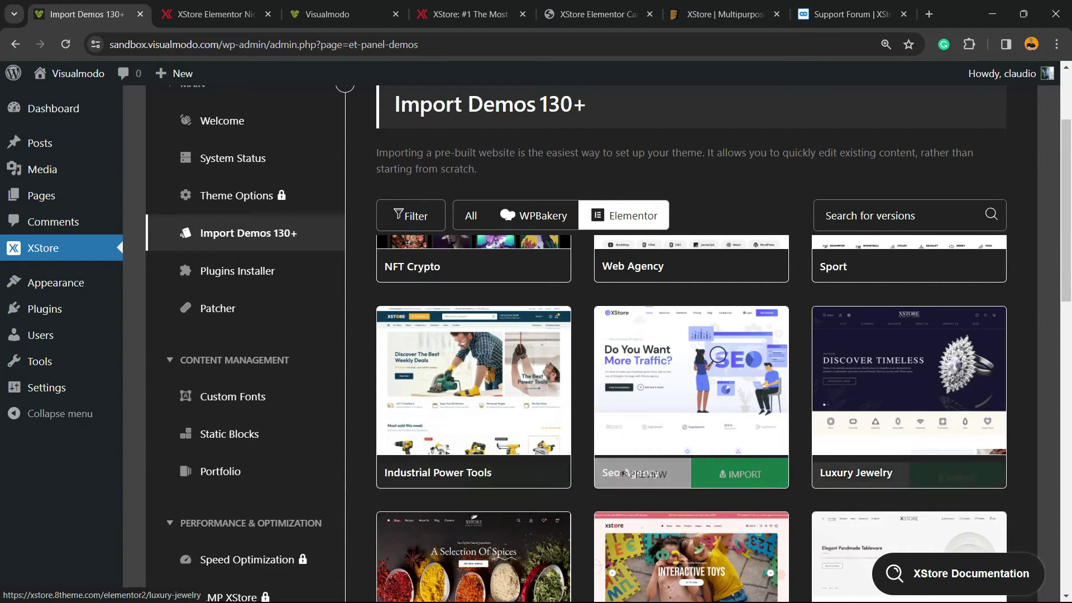
pyautogui.scroll(-4, 909, 391)
pyautogui.scroll(-4, 691, 391)
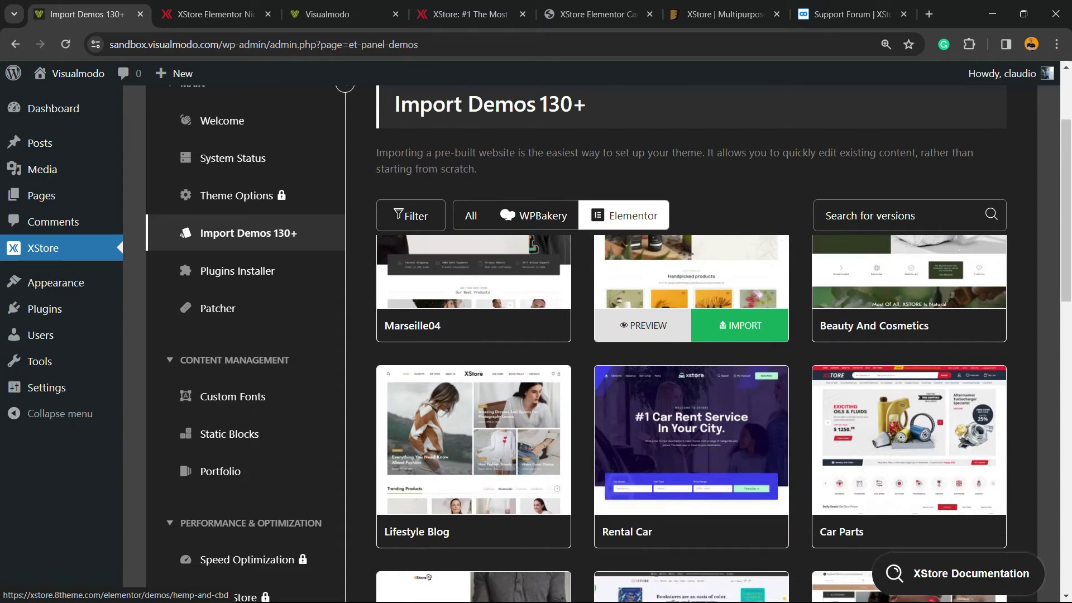
pyautogui.scroll(-2, 908, 363)
pyautogui.click(862, 392)
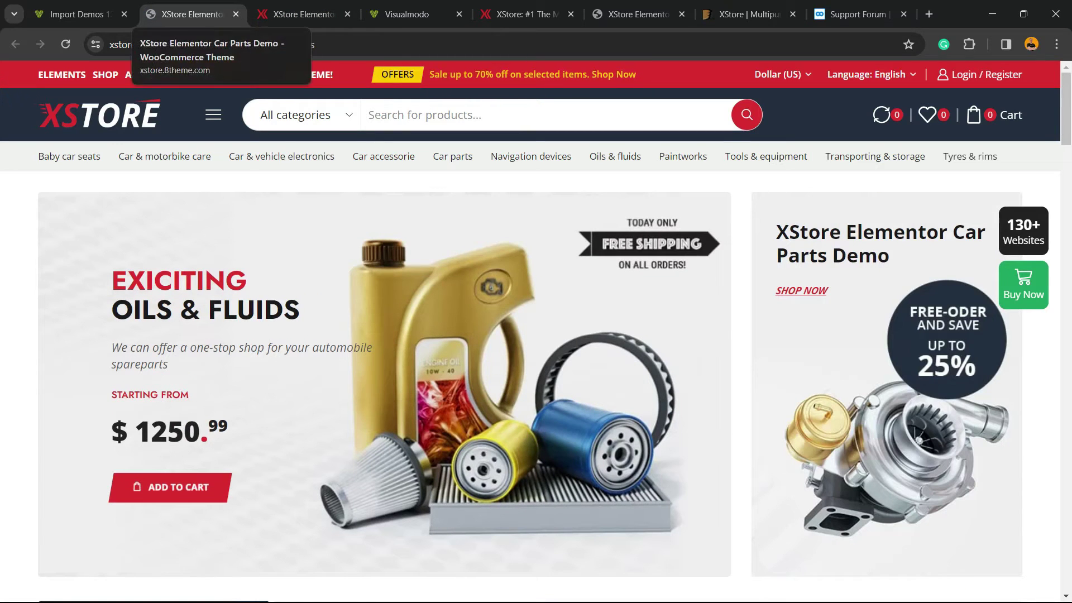
pyautogui.click(78, 14)
# Step: Find the pet shop demo with the dog banner among the Elementor demos and start its import
pyautogui.scroll(-5, 691, 391)
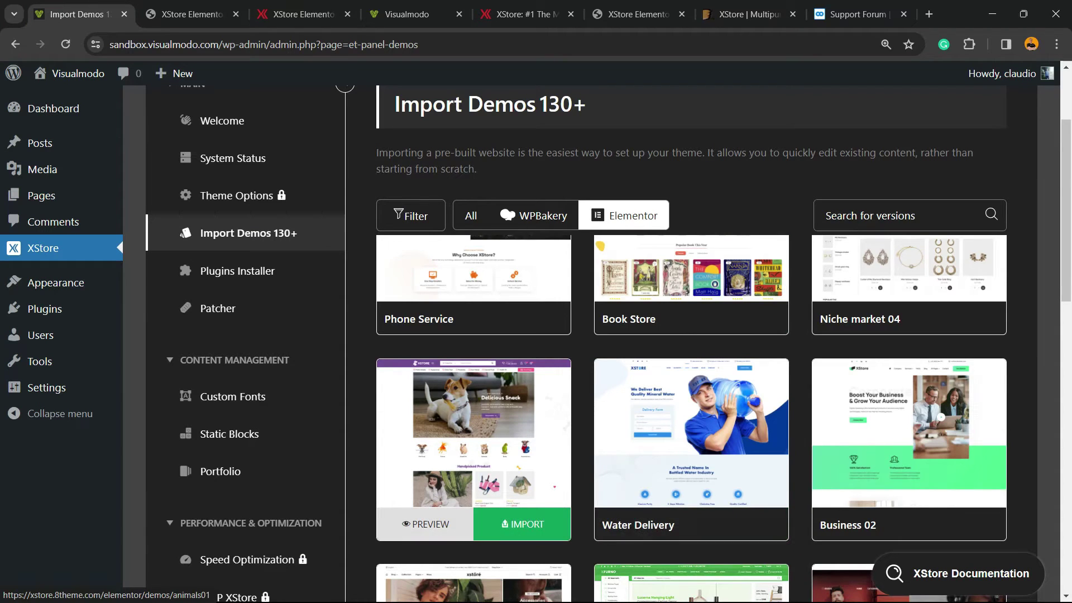
pyautogui.scroll(-2, 473, 391)
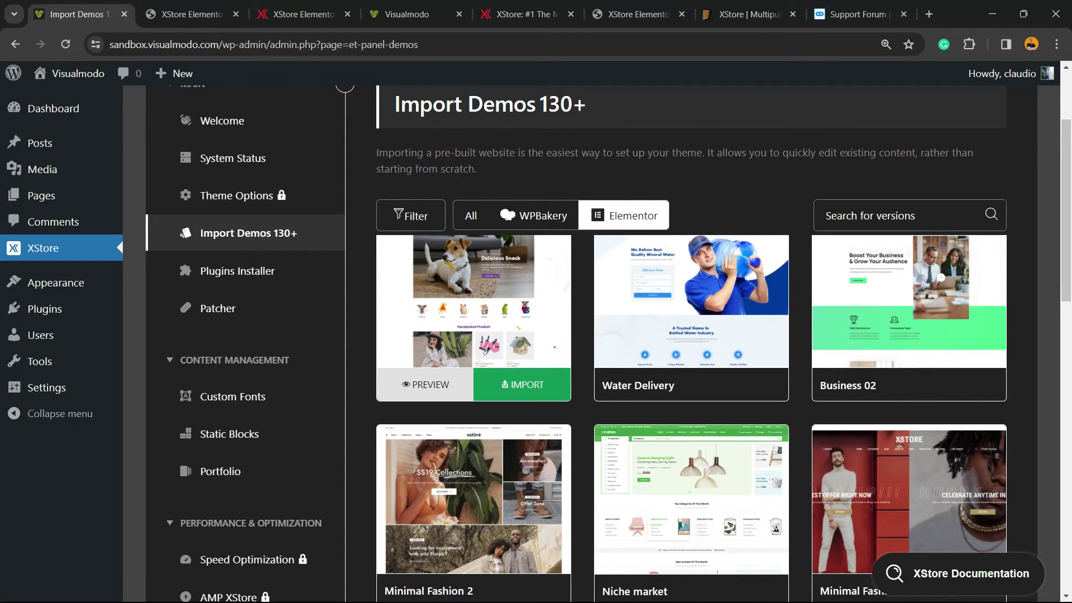
pyautogui.scroll(4, 690, 419)
pyautogui.scroll(-2, 690, 419)
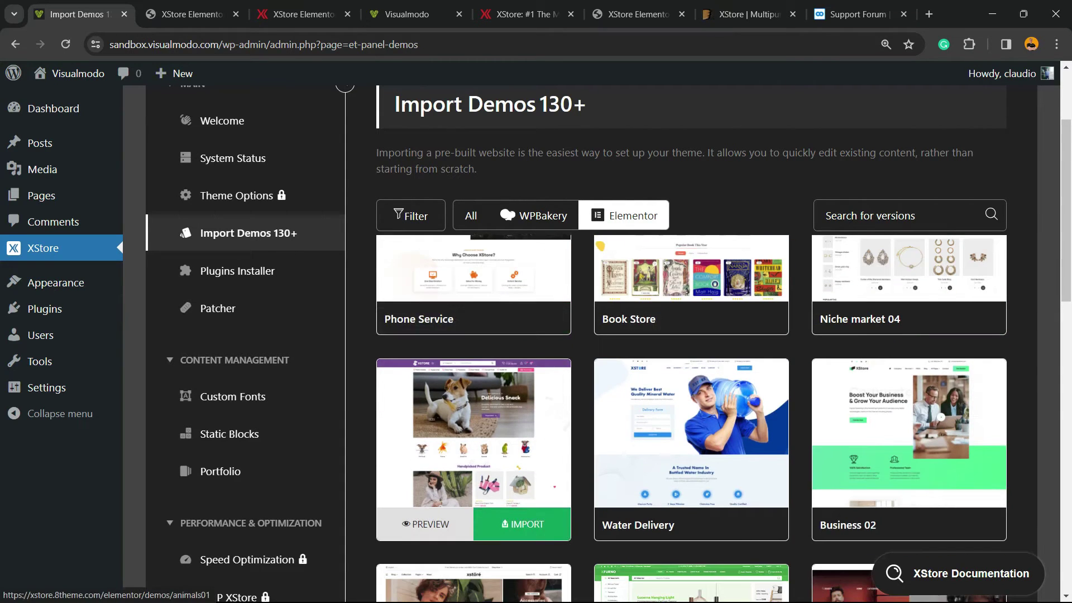
pyautogui.scroll(-2, 474, 390)
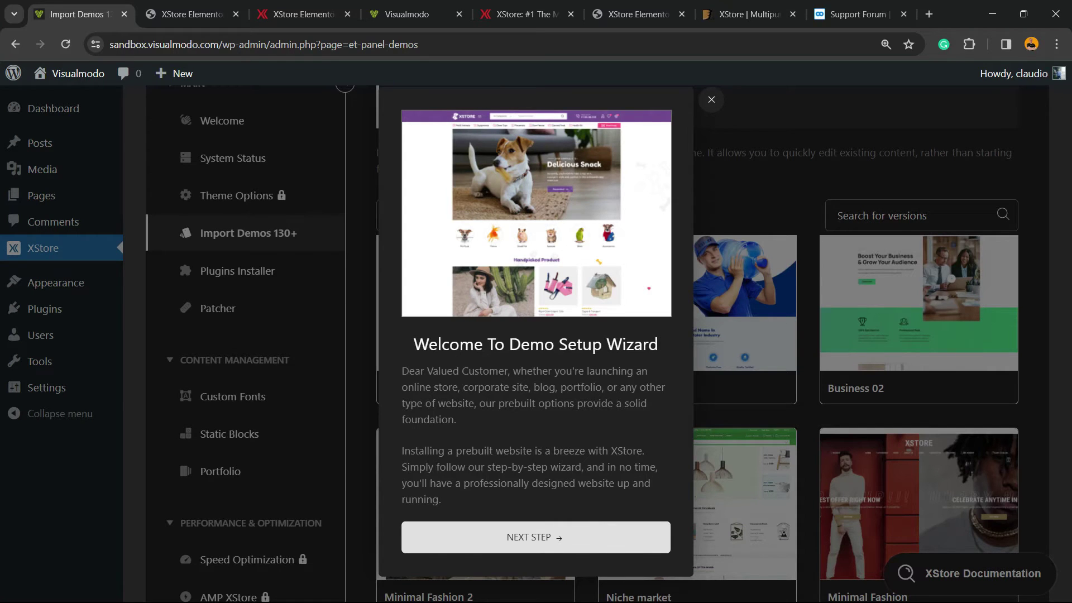
# Step: Create and use a child theme named XStore Child with the parent template xstore, and continue the demo setup
pyautogui.click(507, 543)
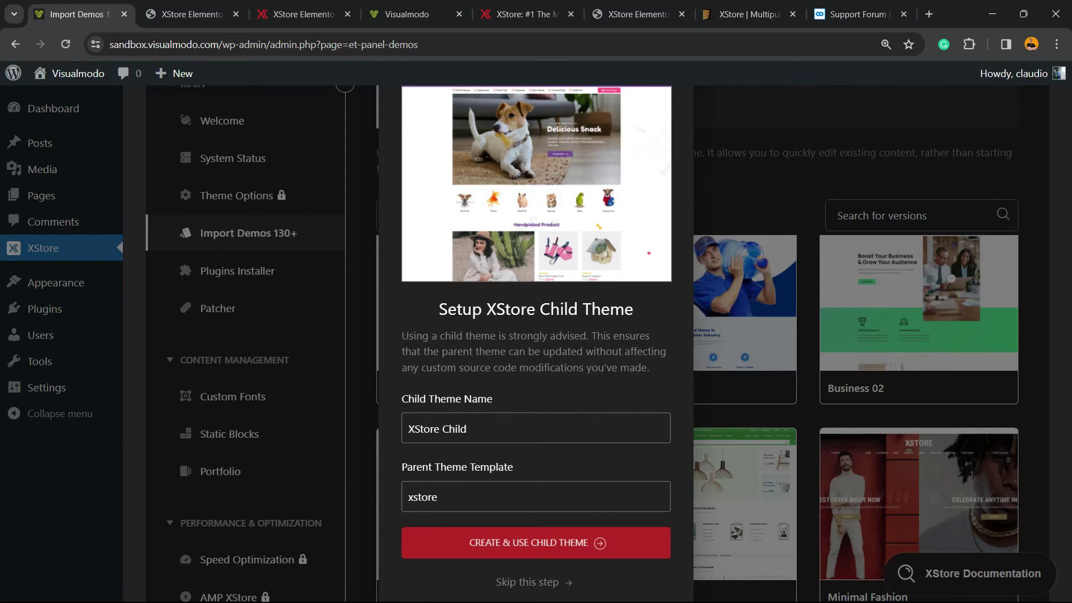
pyautogui.click(536, 543)
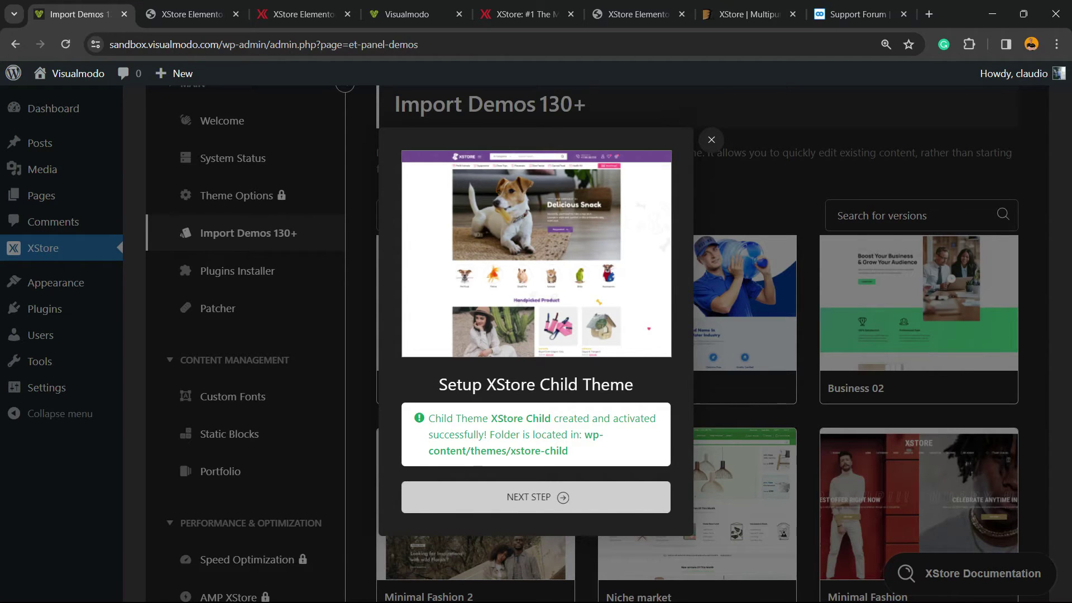
pyautogui.click(536, 497)
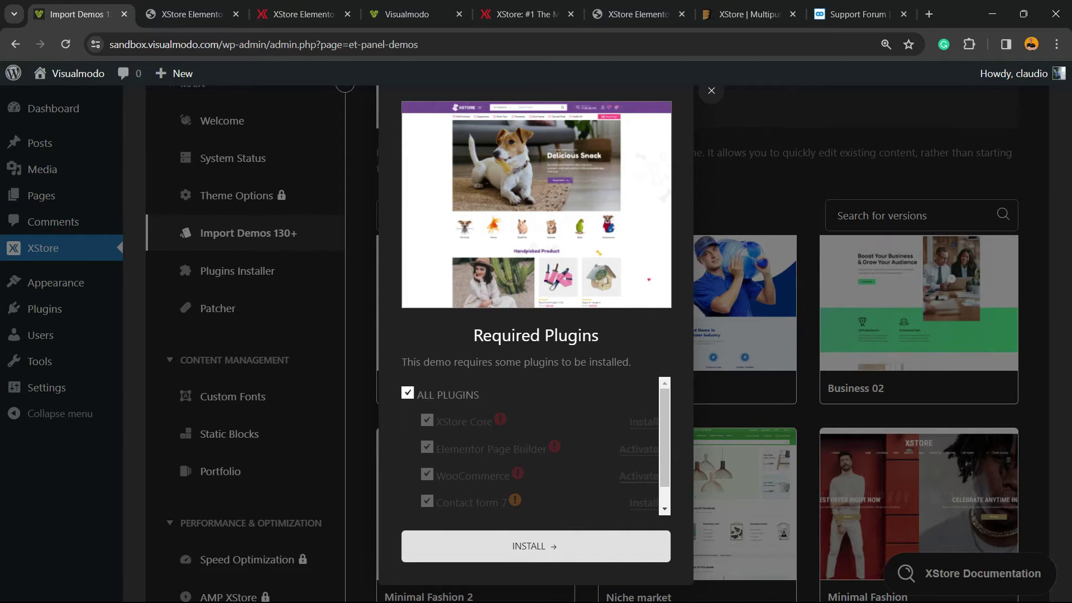
# Step: Check the list of plugins the demo requires and install all of them
pyautogui.scroll(-1, 535, 449)
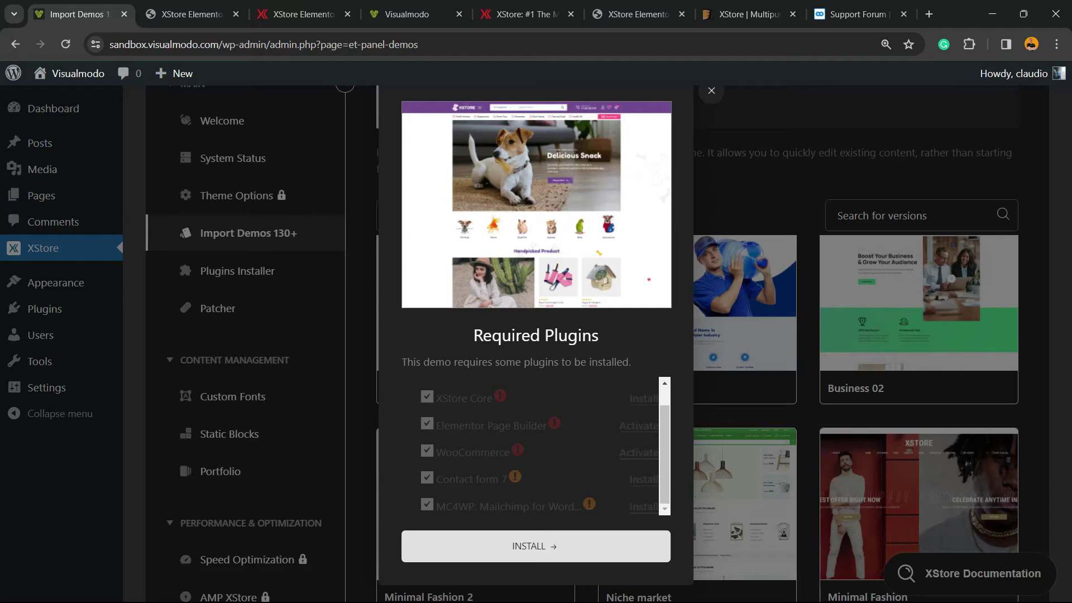
pyautogui.scroll(1, 534, 449)
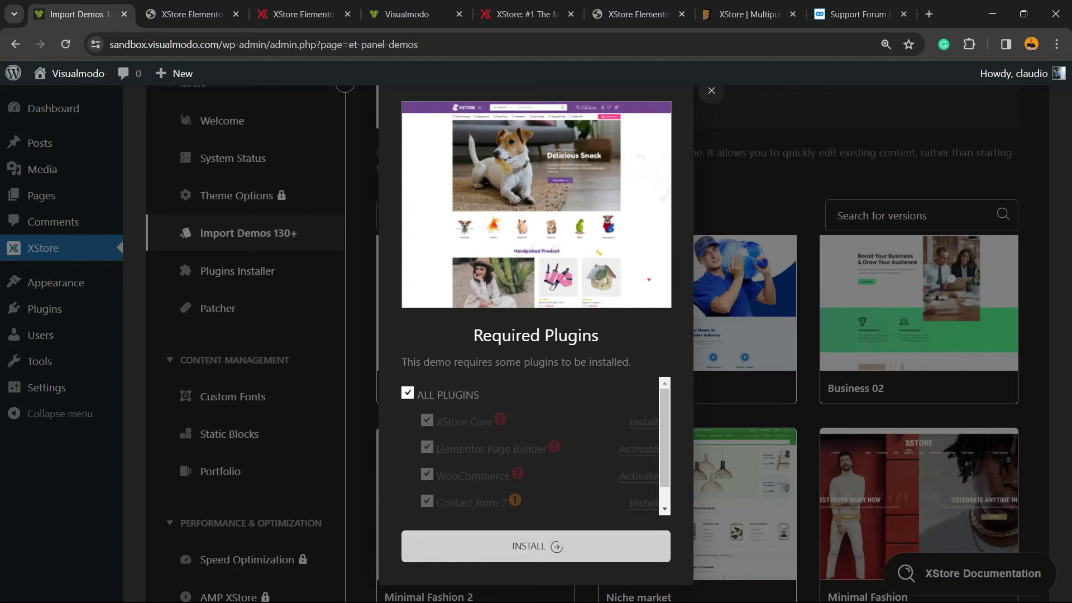
pyautogui.click(536, 546)
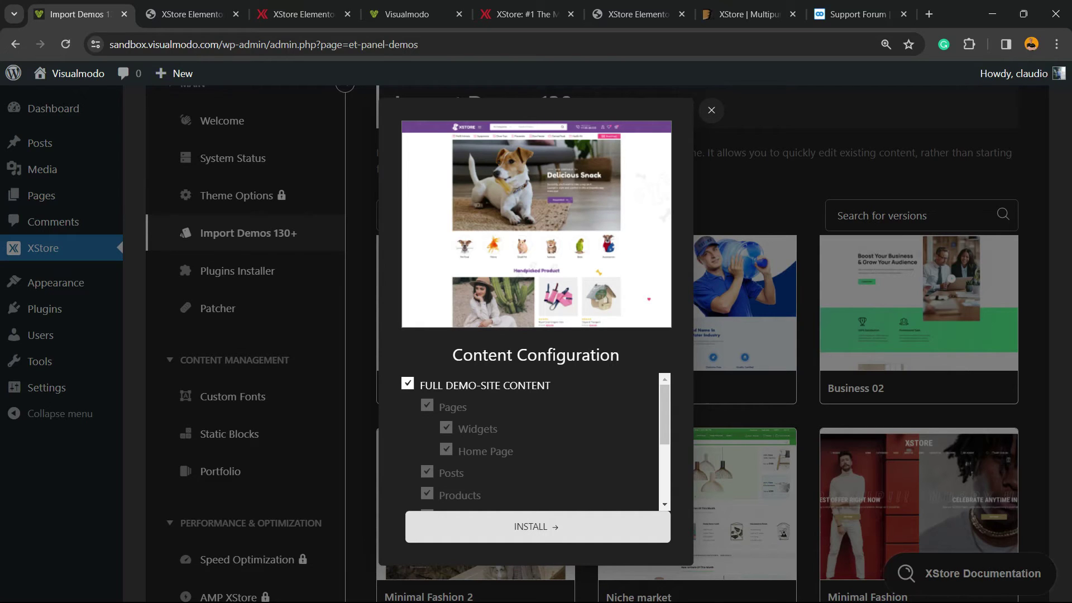
# Step: Review the individual demo content options, keep Full Demo-Site Content selected, and install the content
pyautogui.click(407, 383)
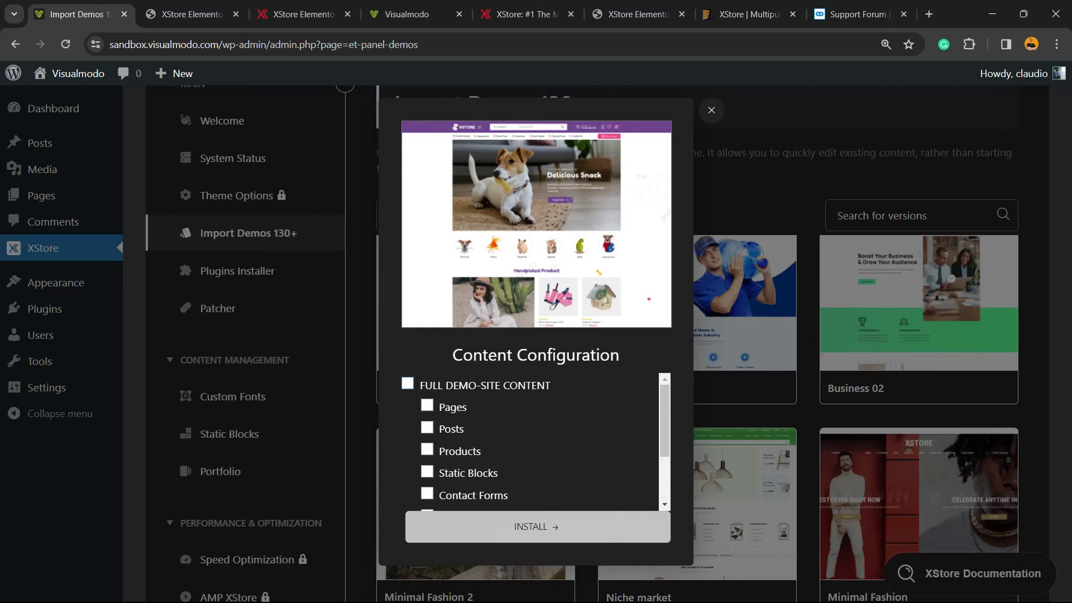
pyautogui.scroll(-2, 531, 441)
pyautogui.scroll(2, 530, 441)
pyautogui.scroll(-2, 531, 440)
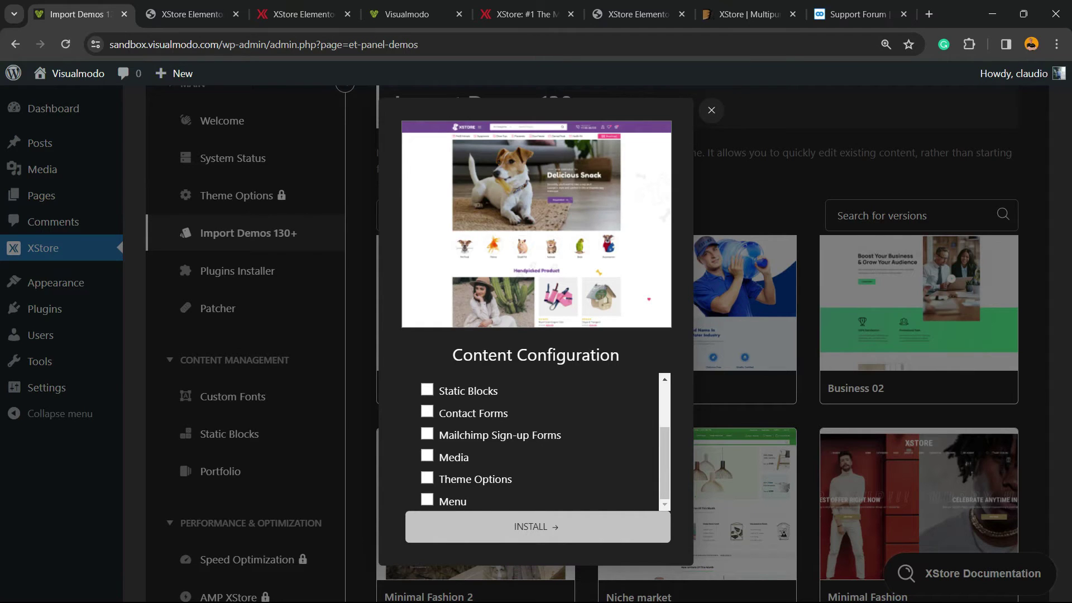
pyautogui.scroll(2, 530, 441)
pyautogui.click(407, 383)
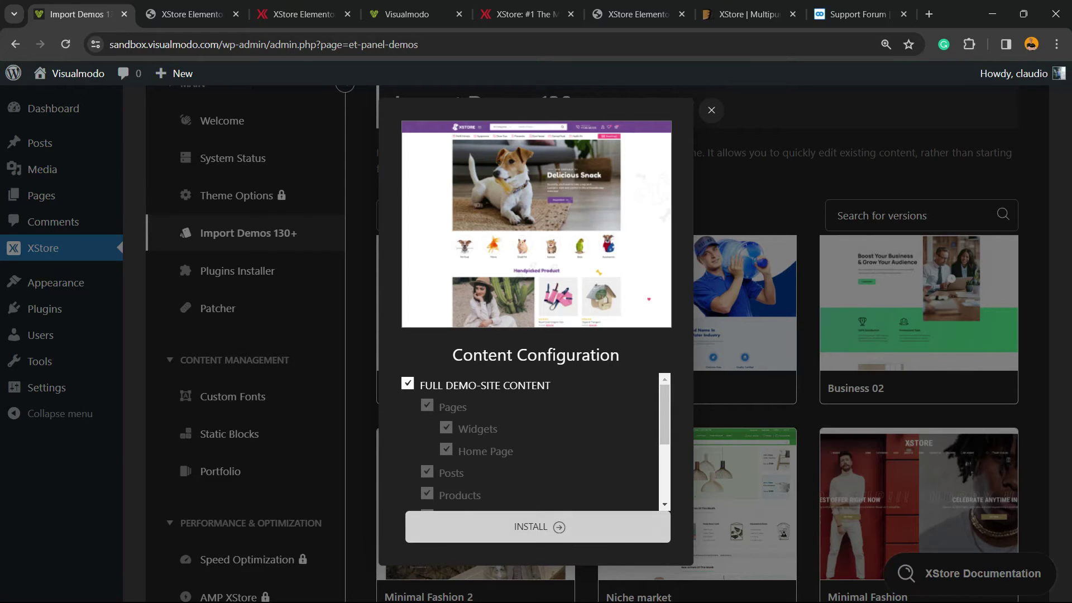
pyautogui.click(537, 526)
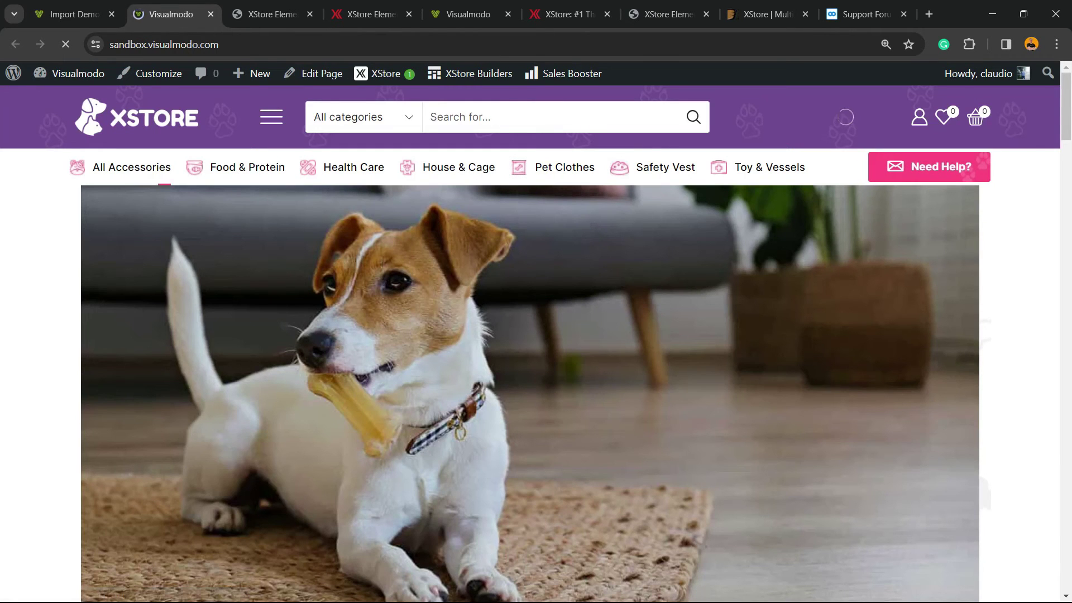
# Step: Examine the imported pet shop home page from the banner through products and reviews to the blog articles
pyautogui.scroll(-12, 536, 335)
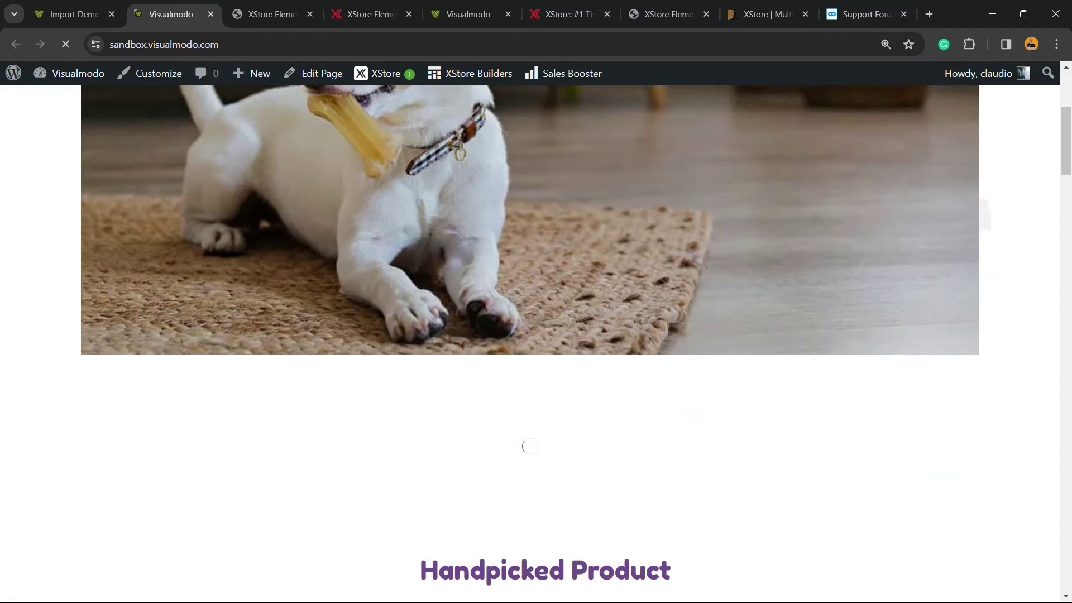
pyautogui.scroll(-12, 536, 334)
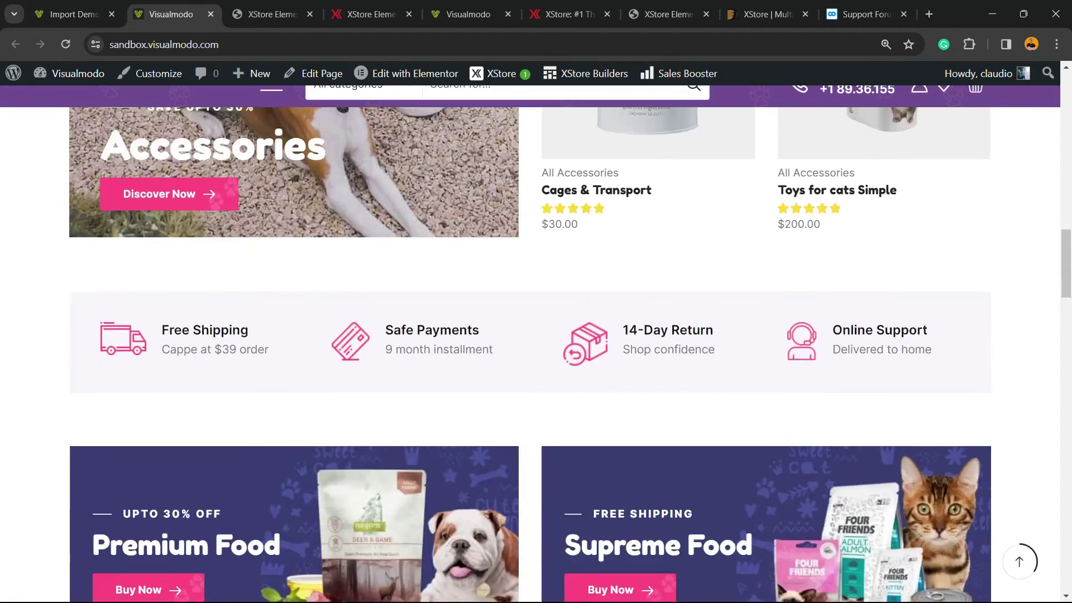
pyautogui.scroll(-15, 462, 599)
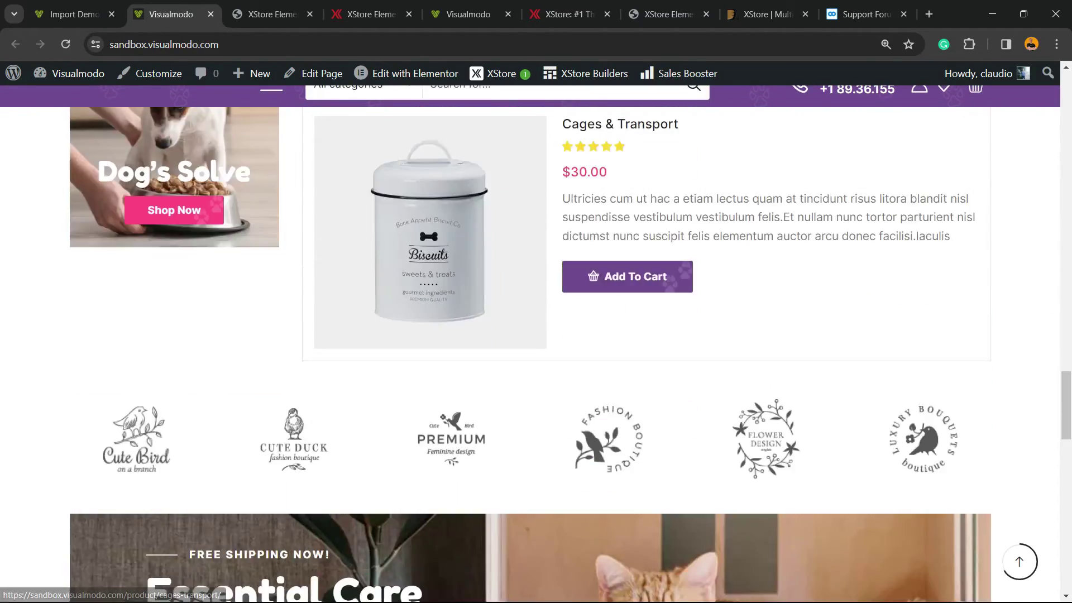
pyautogui.scroll(-8, 530, 279)
pyautogui.scroll(11, 531, 279)
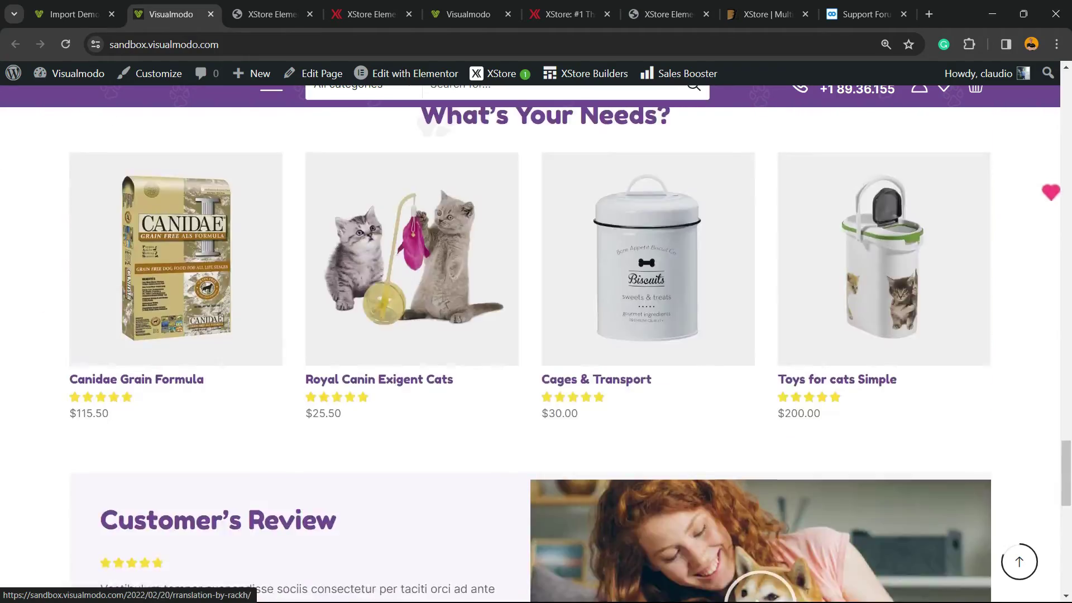
pyautogui.scroll(-11, 530, 279)
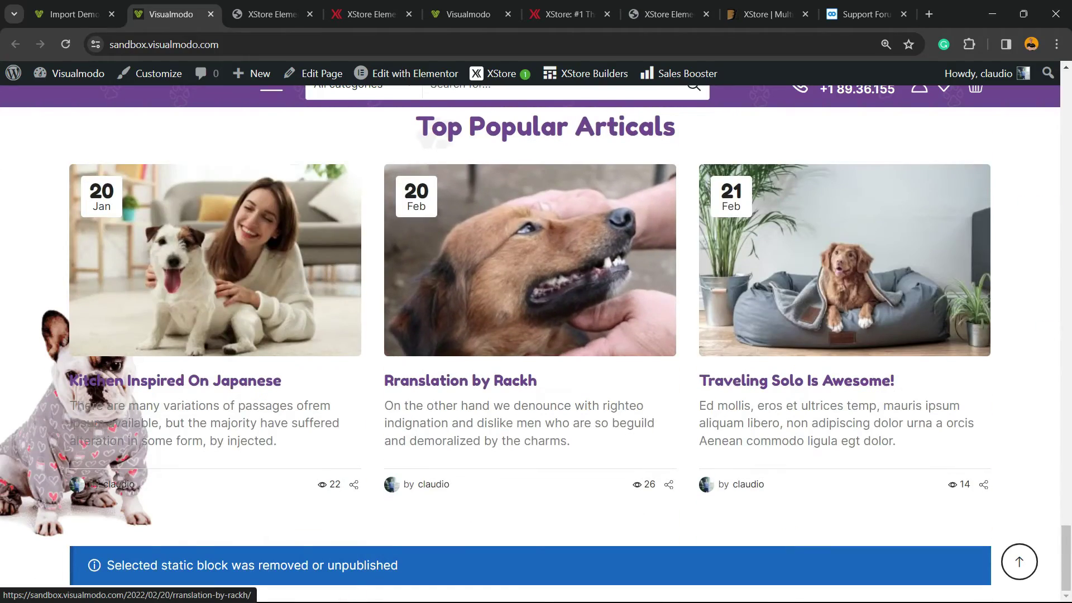
pyautogui.scroll(20, 460, 380)
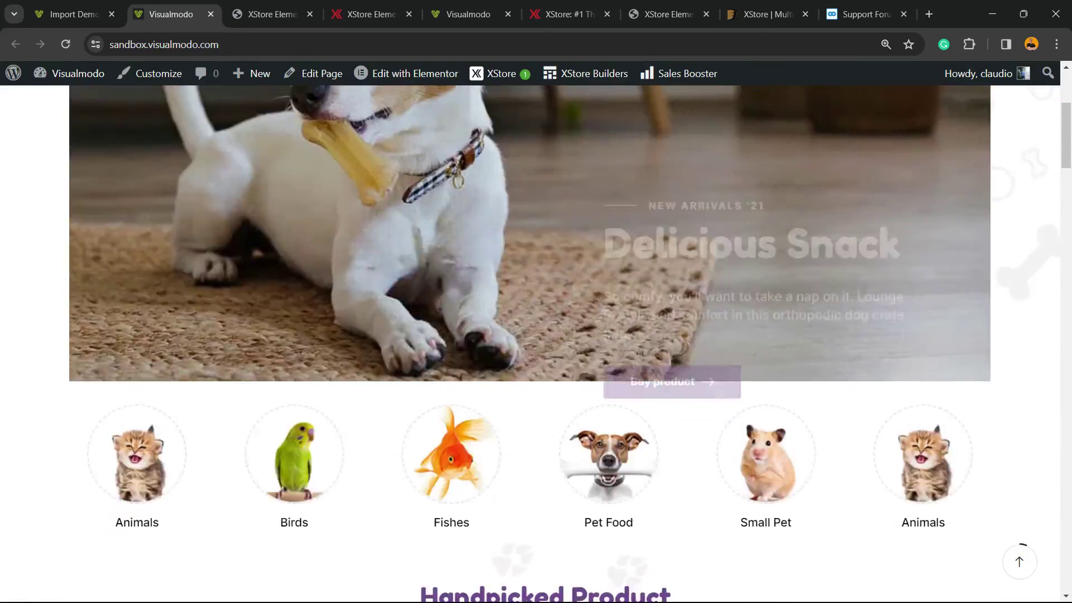
pyautogui.scroll(2, 536, 344)
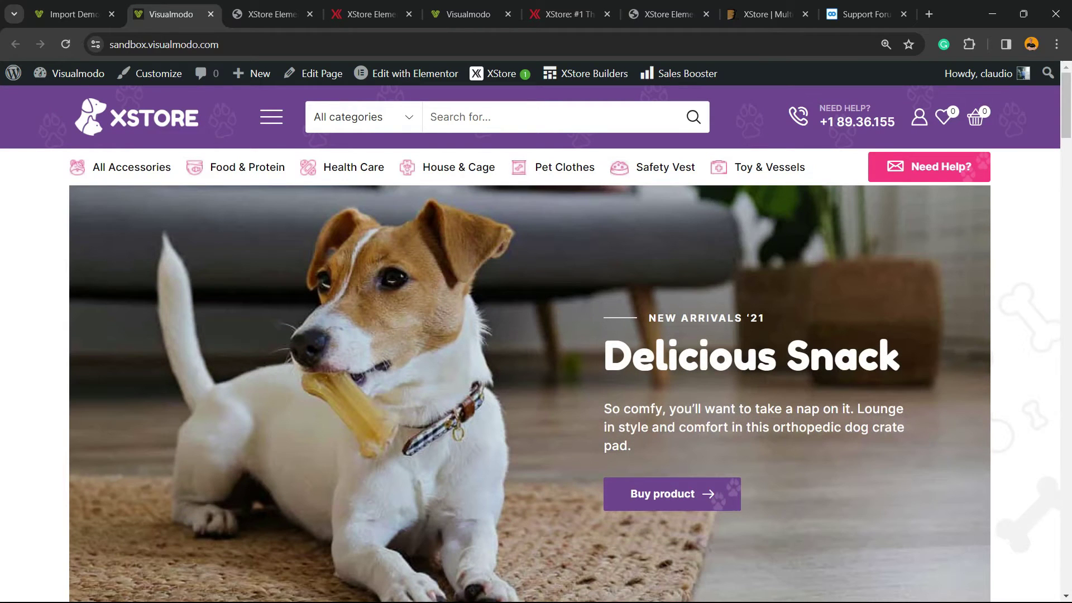
# Step: Open the home page in Elementor and enlarge the font size of the banner heading Delicious Snack
pyautogui.moveTo(407, 73)
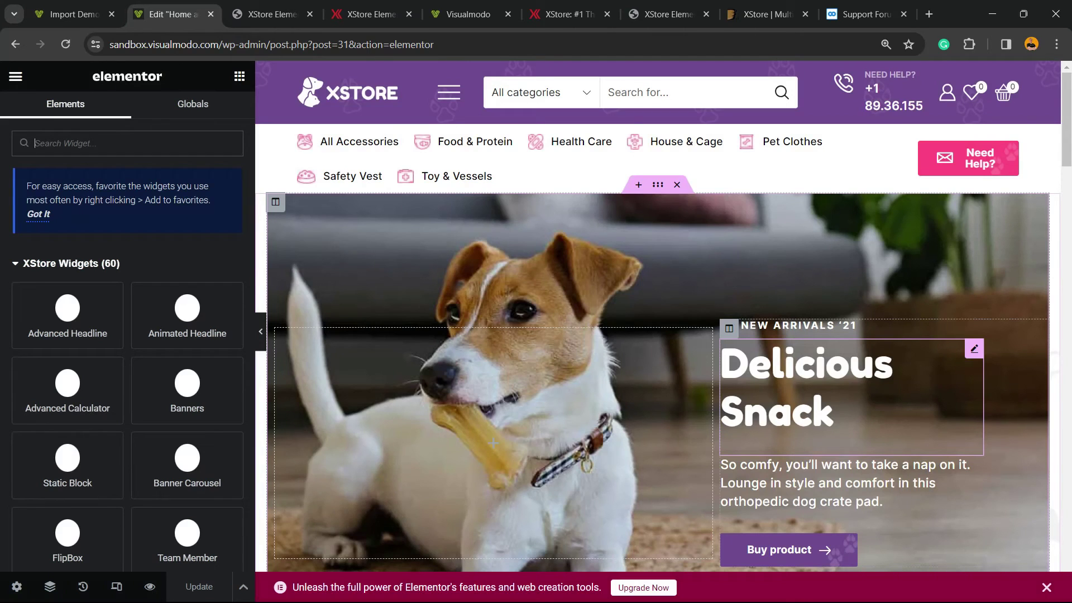
pyautogui.click(806, 387)
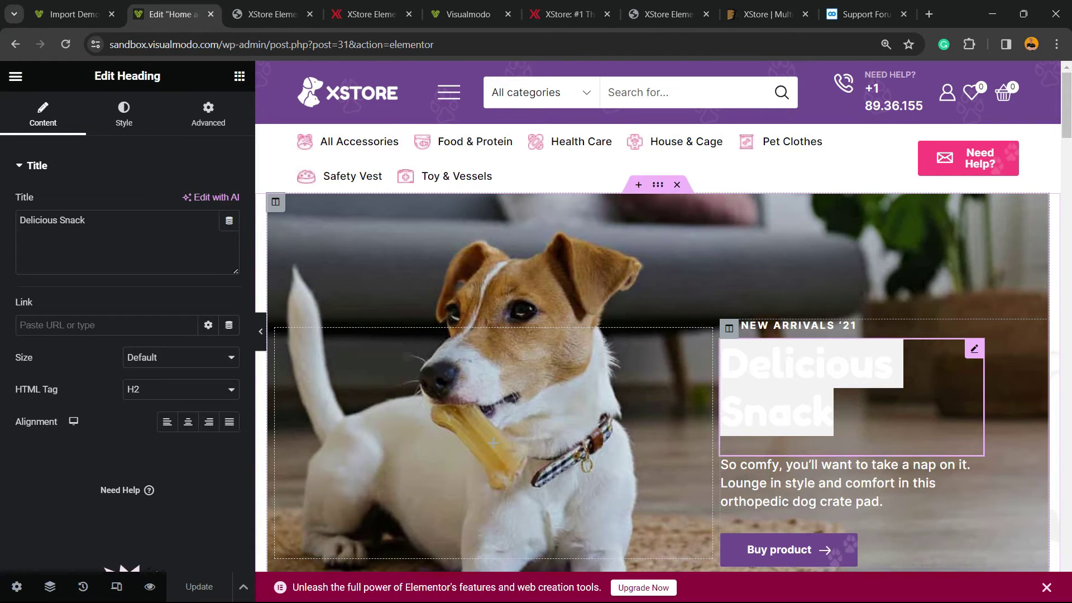
pyautogui.click(806, 387)
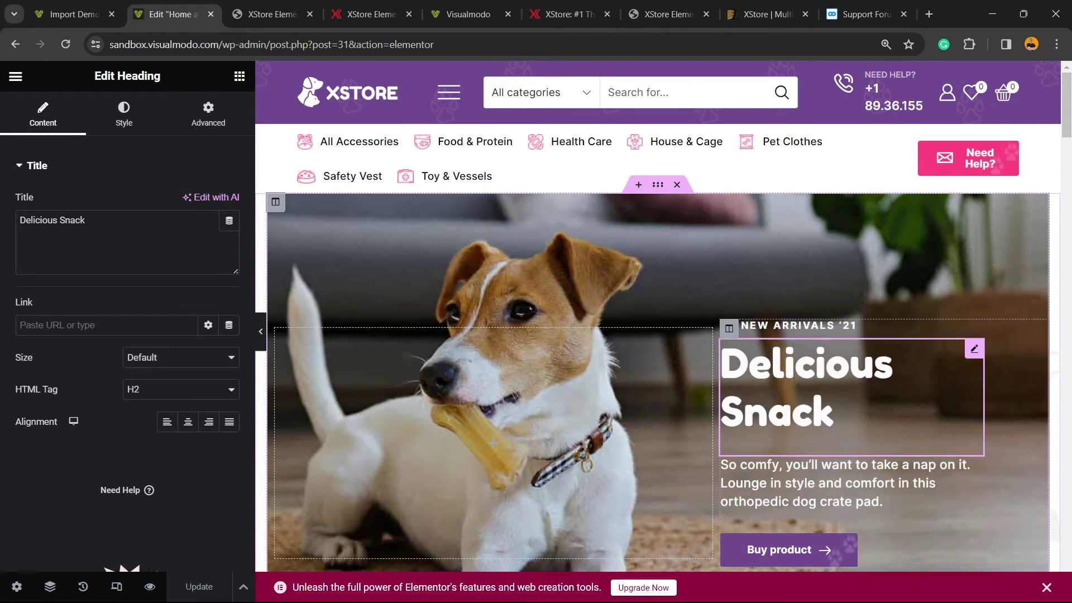
pyautogui.tripleClick(90, 220)
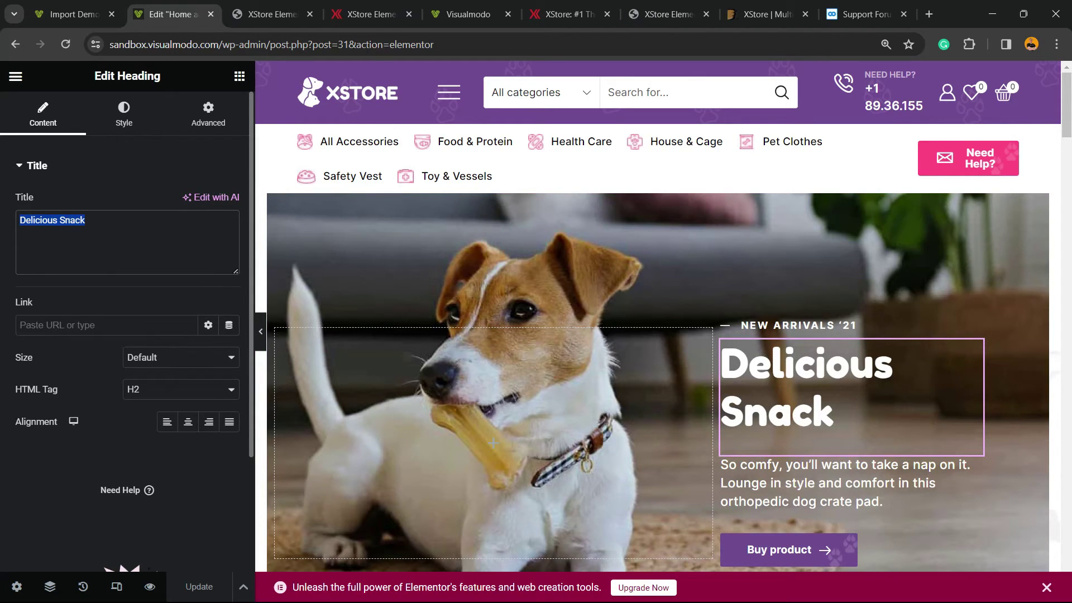
pyautogui.click(123, 114)
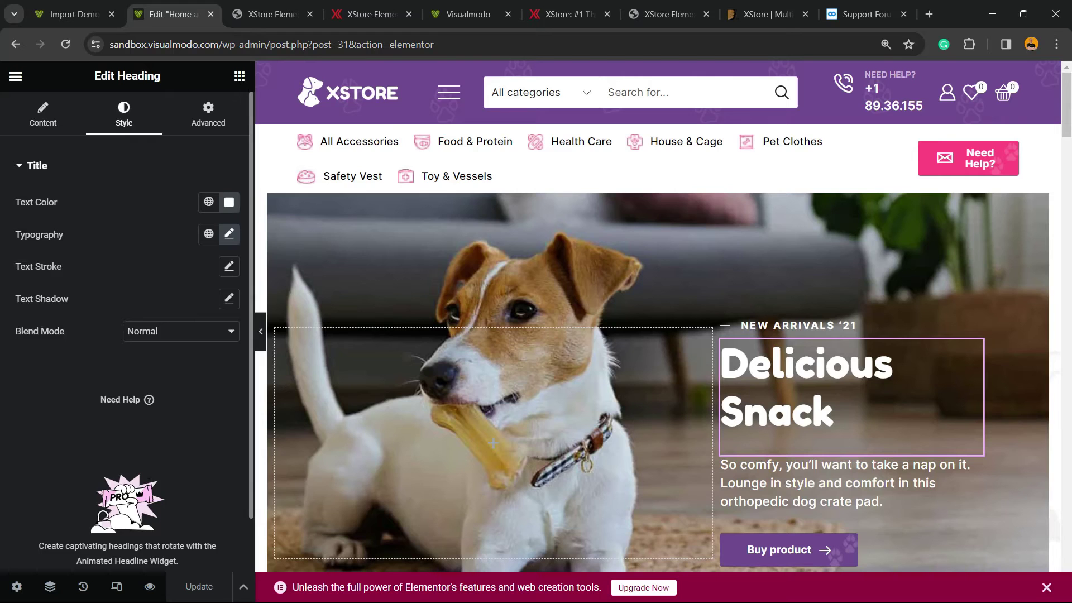
pyautogui.click(229, 234)
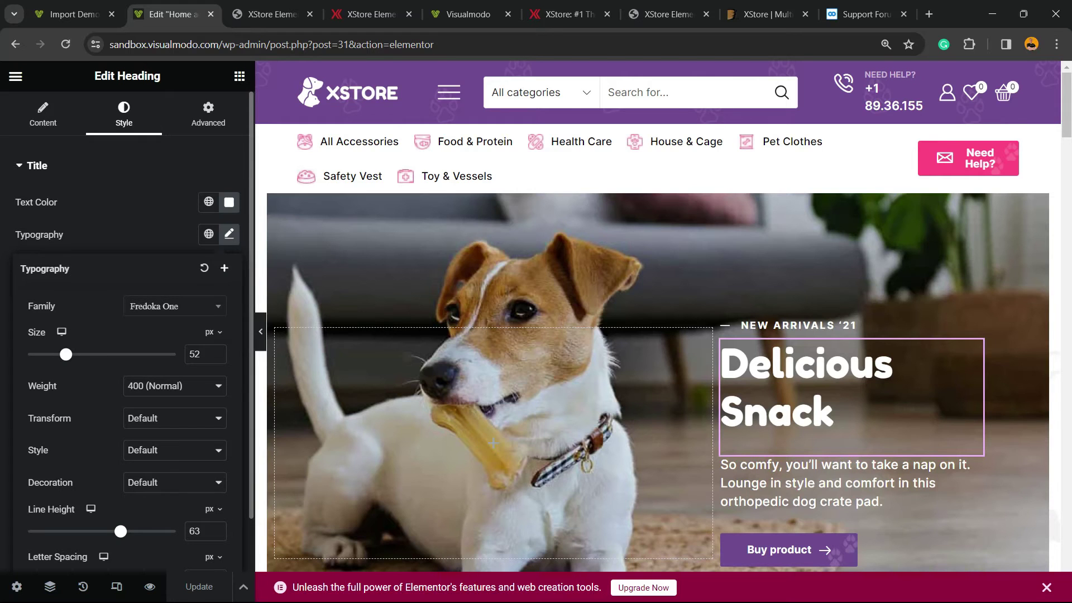
pyautogui.moveTo(66, 354)
pyautogui.mouseDown()
pyautogui.moveTo(109, 354)
pyautogui.moveTo(84, 354)
pyautogui.mouseUp()
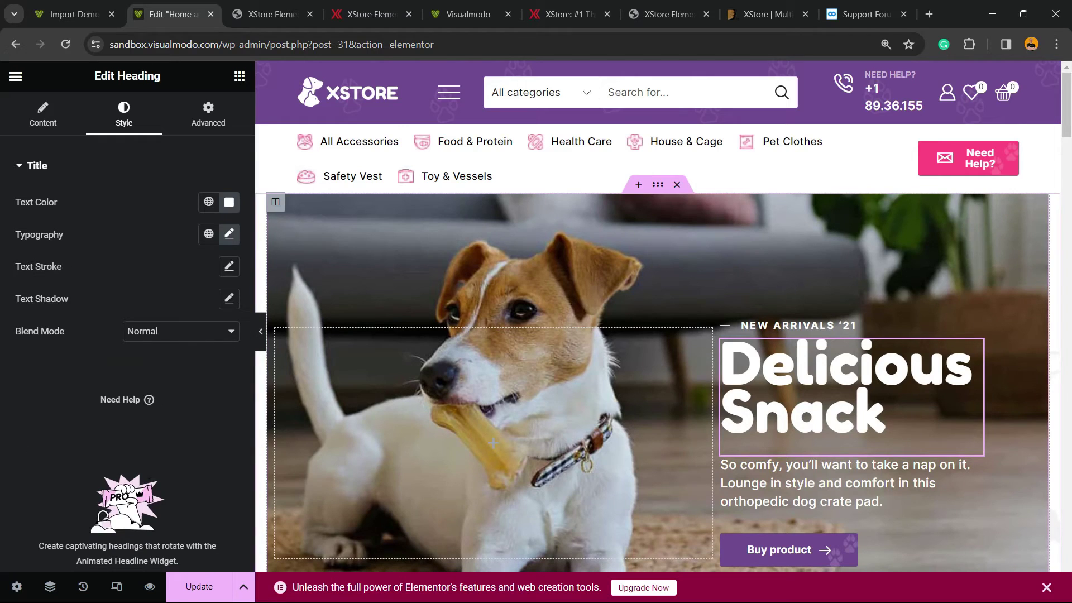
pyautogui.click(43, 114)
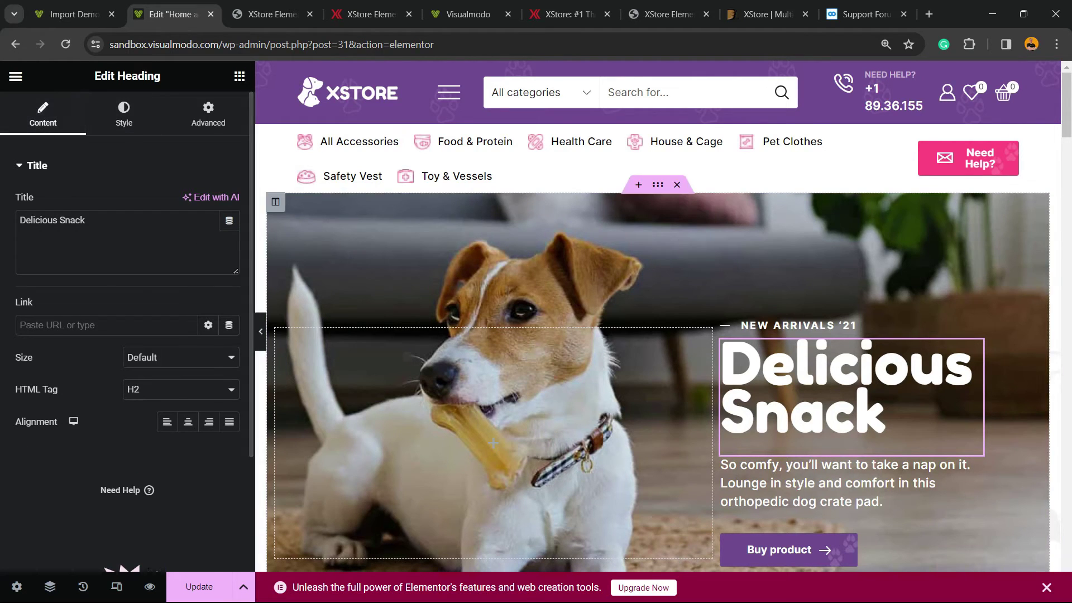
# Step: Open the banner's Buy product button settings, look over the sections down to the promotional banners, and update the page
pyautogui.scroll(-3, 493, 316)
pyautogui.scroll(-1, 787, 271)
pyautogui.click(787, 271)
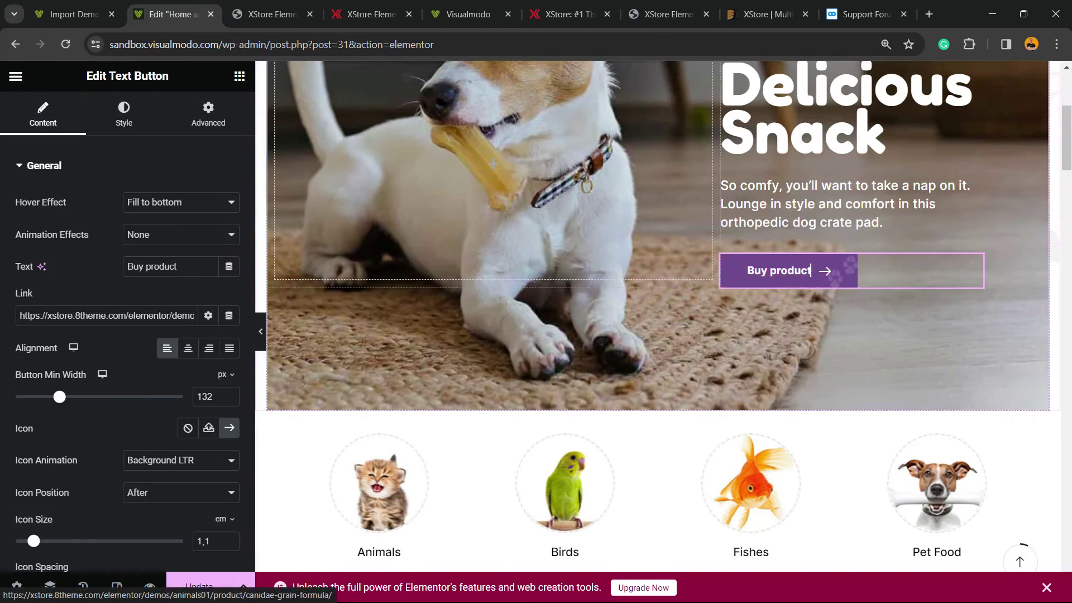
pyautogui.scroll(-2, 393, 415)
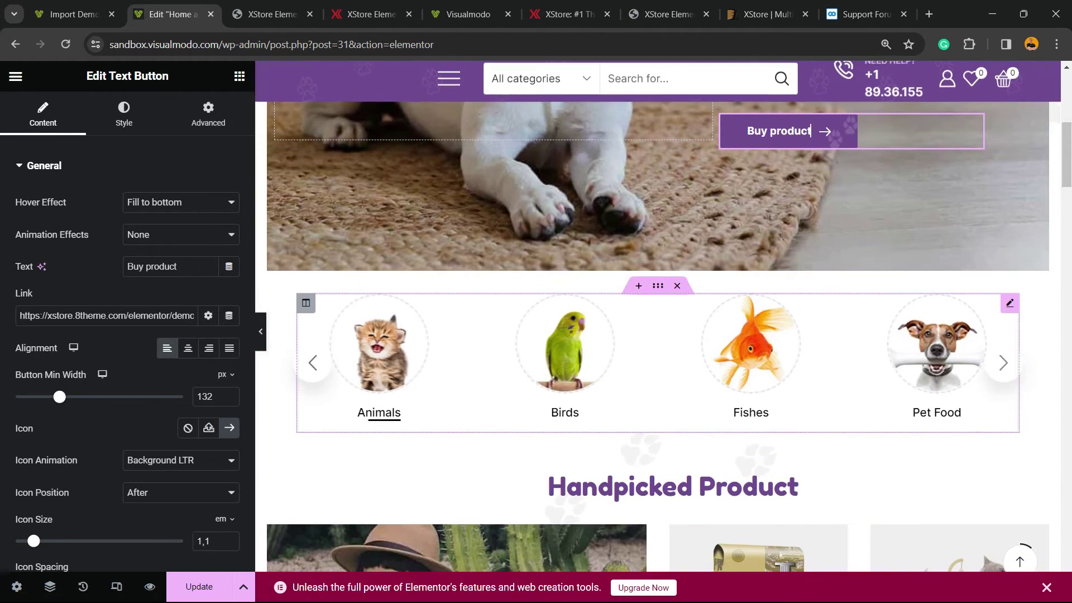
pyautogui.scroll(-9, 392, 416)
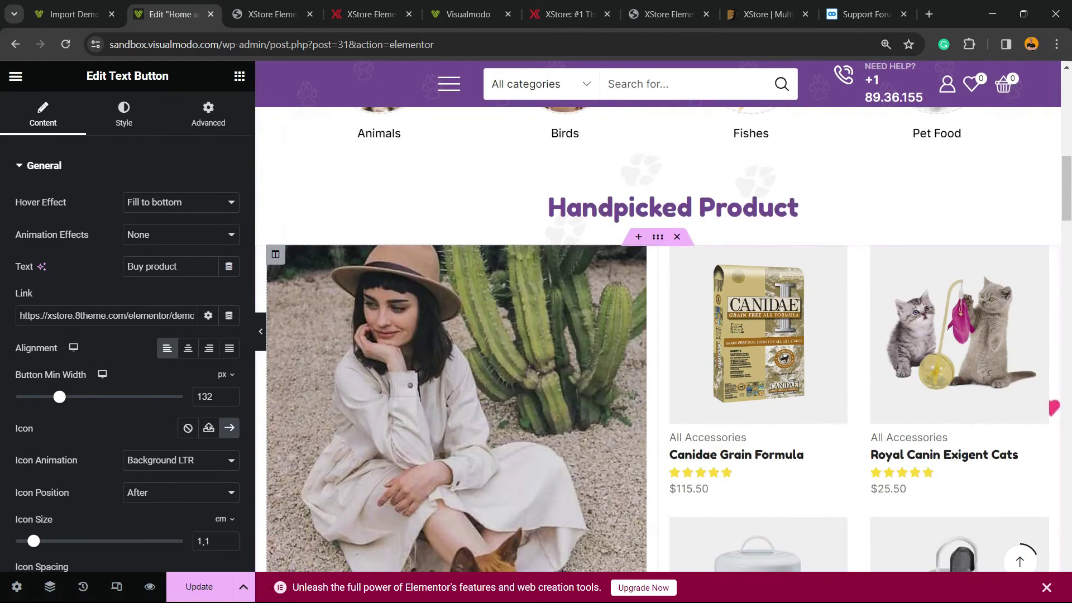
pyautogui.scroll(-4, 392, 416)
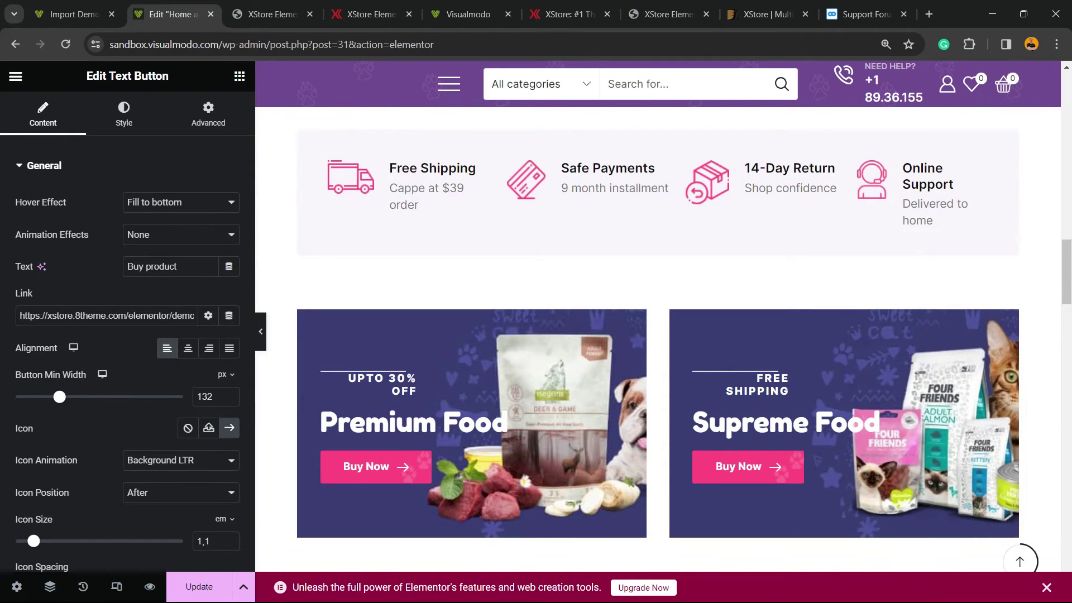
pyautogui.click(199, 586)
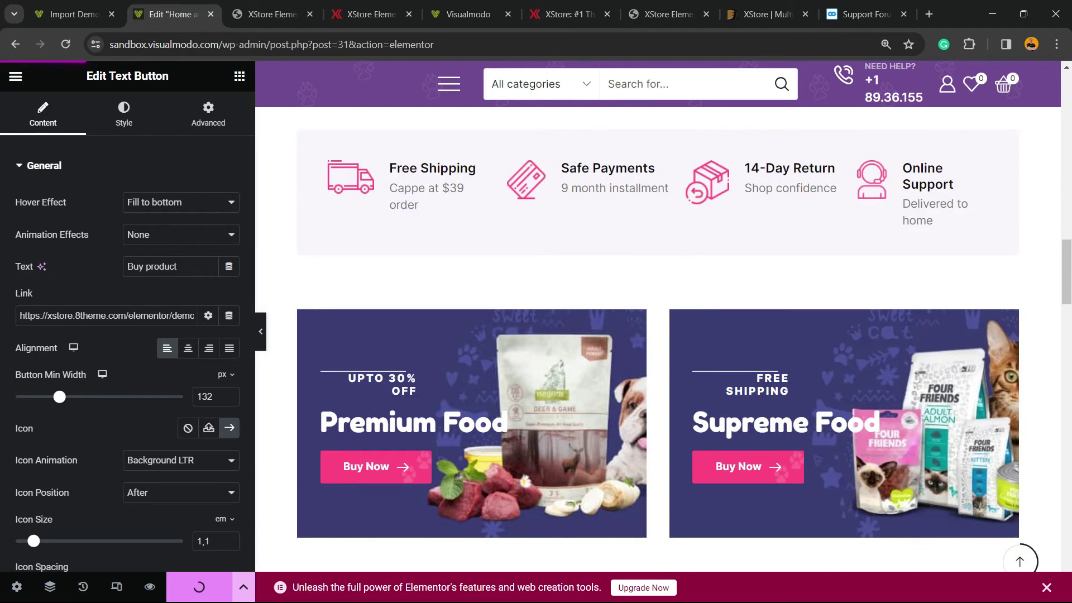
# Step: Examine the rest of the home page in the editor, from the product listings and customer review to the popular articles
pyautogui.scroll(-1, 472, 383)
pyautogui.scroll(-10, 658, 340)
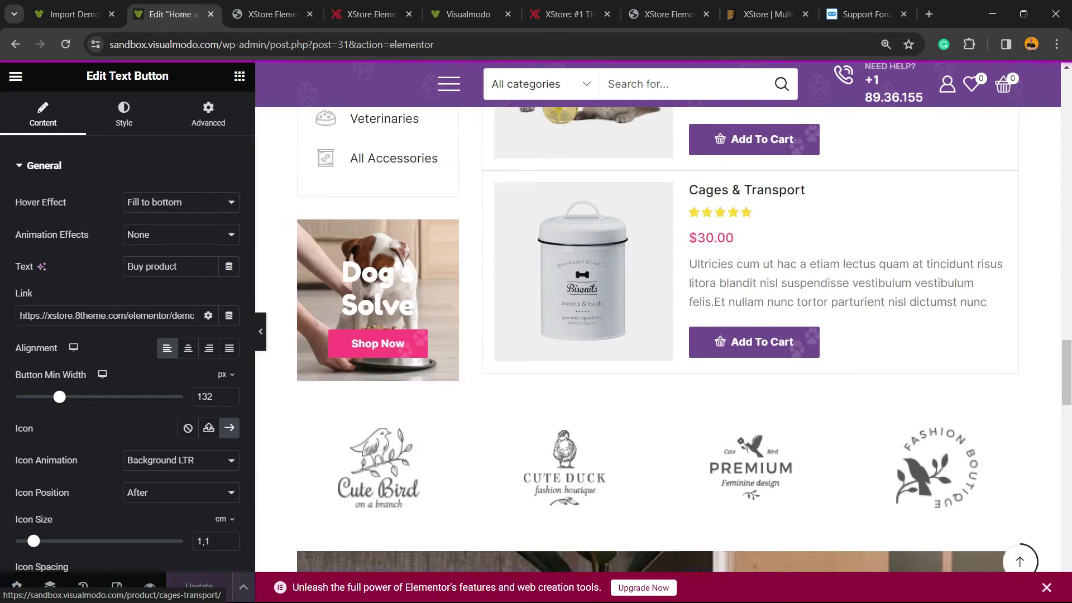
pyautogui.scroll(-10, 658, 340)
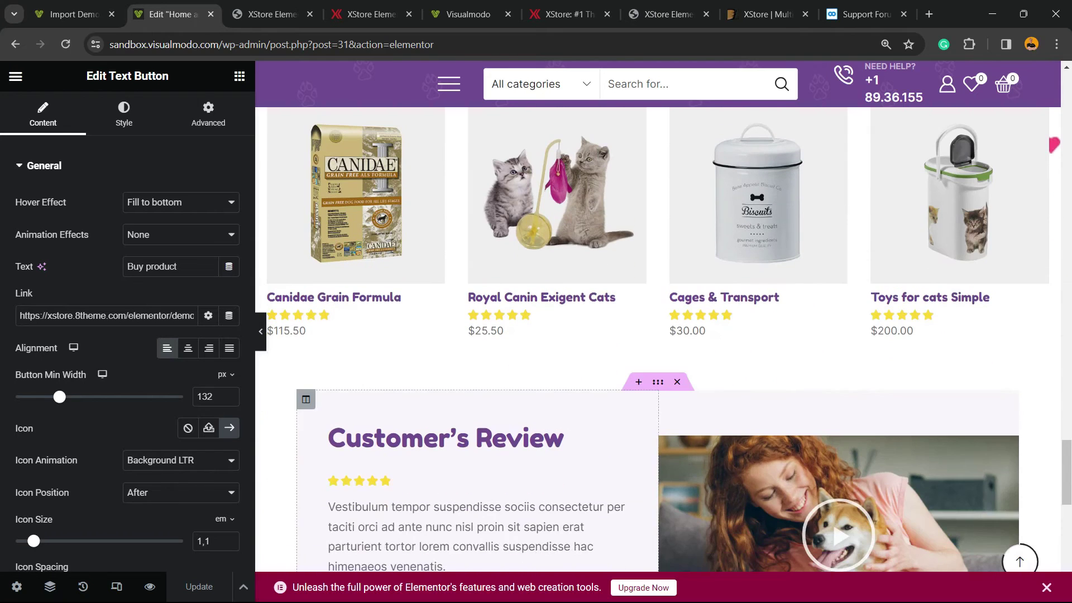
pyautogui.scroll(-10, 658, 340)
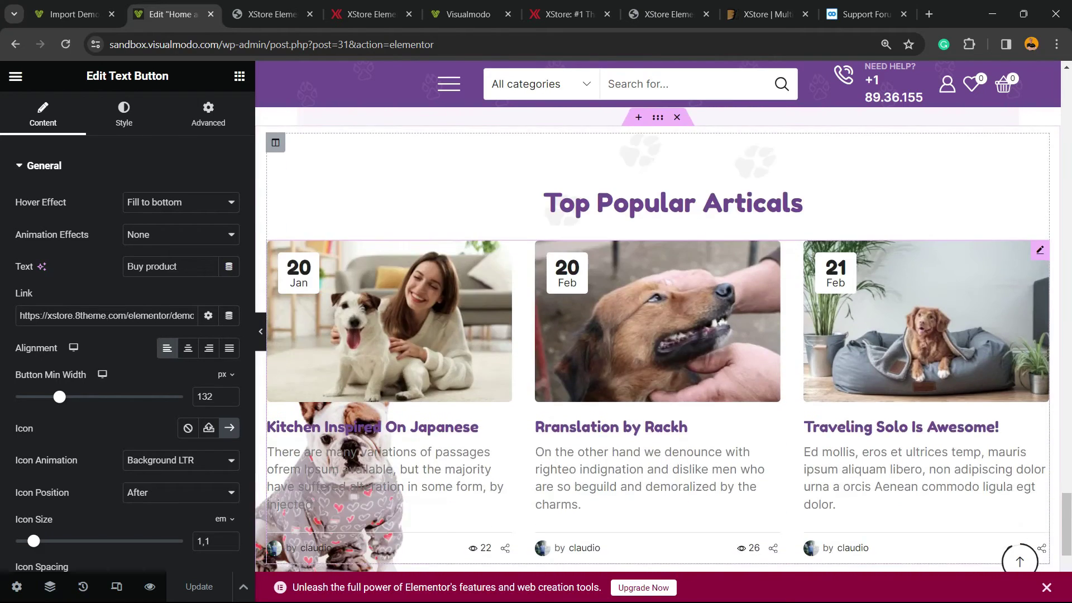
pyautogui.scroll(-3, 658, 340)
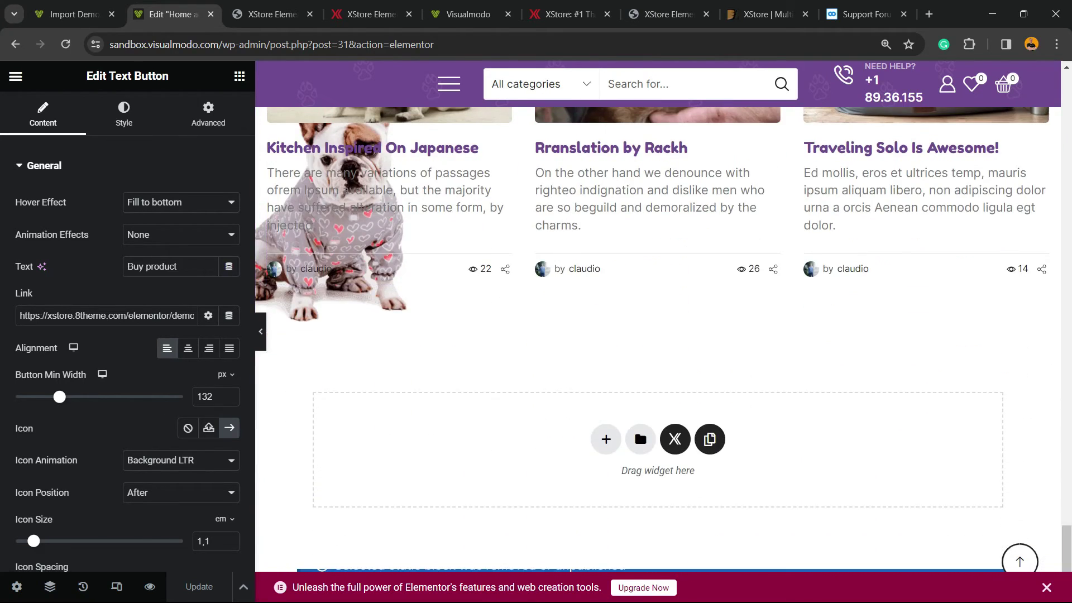
pyautogui.scroll(2, 658, 340)
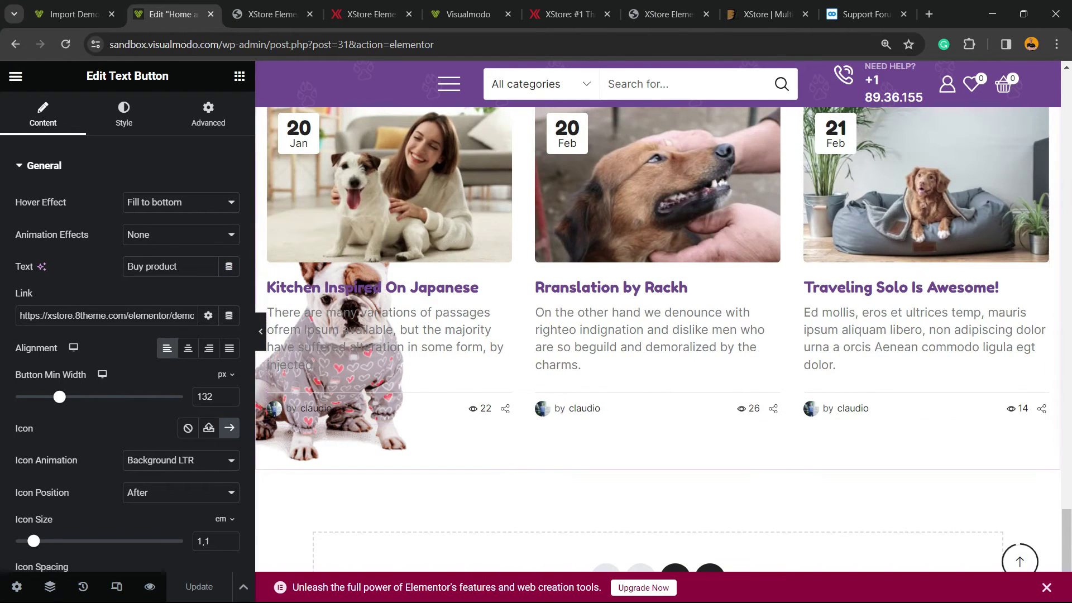
pyautogui.scroll(3, 658, 340)
pyautogui.scroll(8, 658, 340)
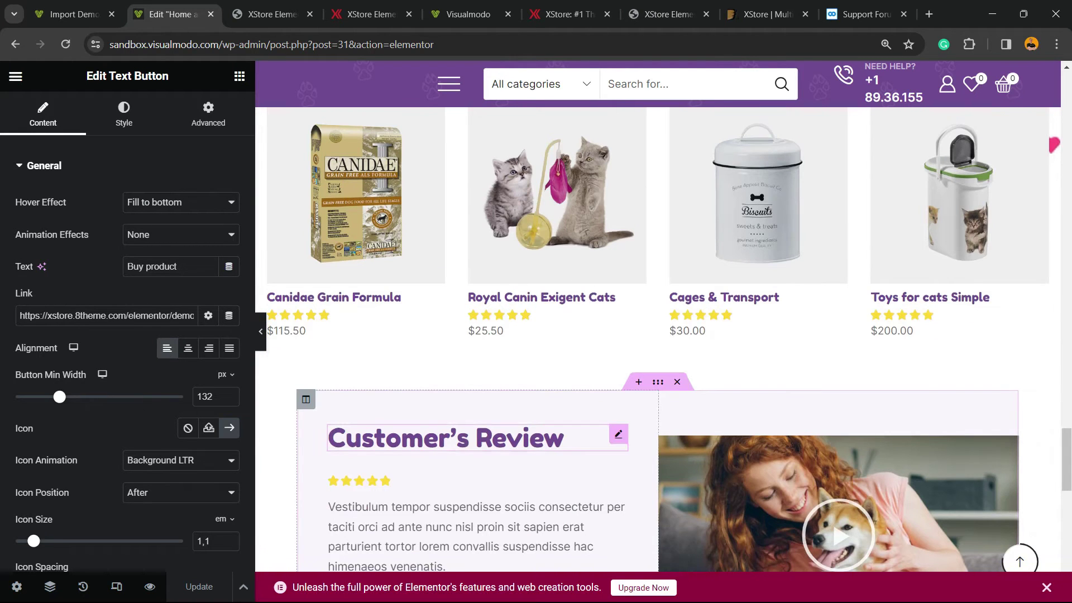
# Step: Switch to the XStore support forum, browse its topics, accept the cookies, and glance at the open XStore demo sites
pyautogui.click(862, 14)
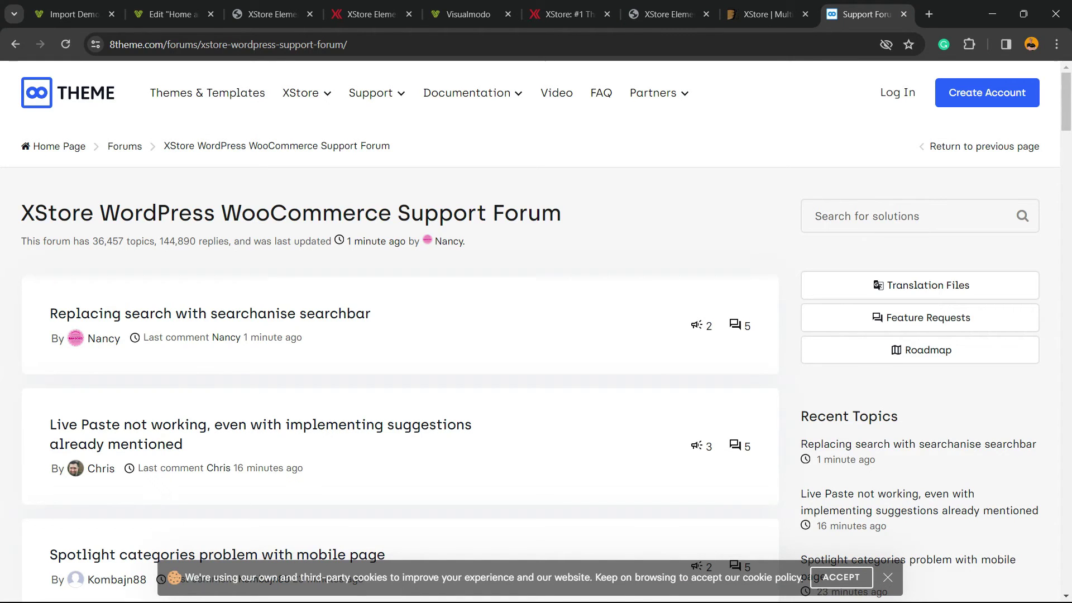
pyautogui.scroll(-15, 400, 335)
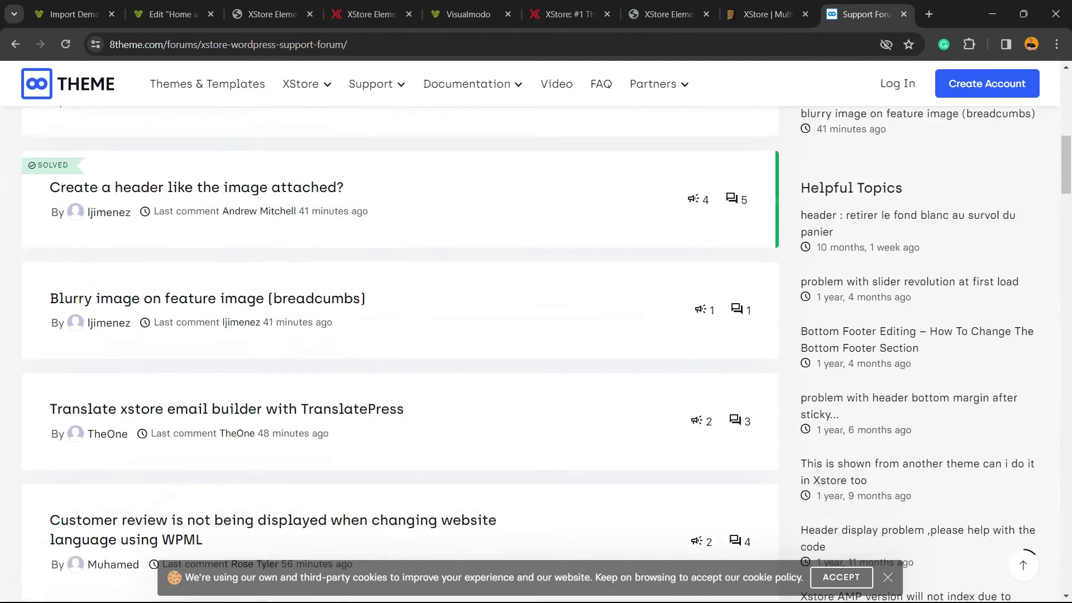
pyautogui.scroll(-15, 400, 335)
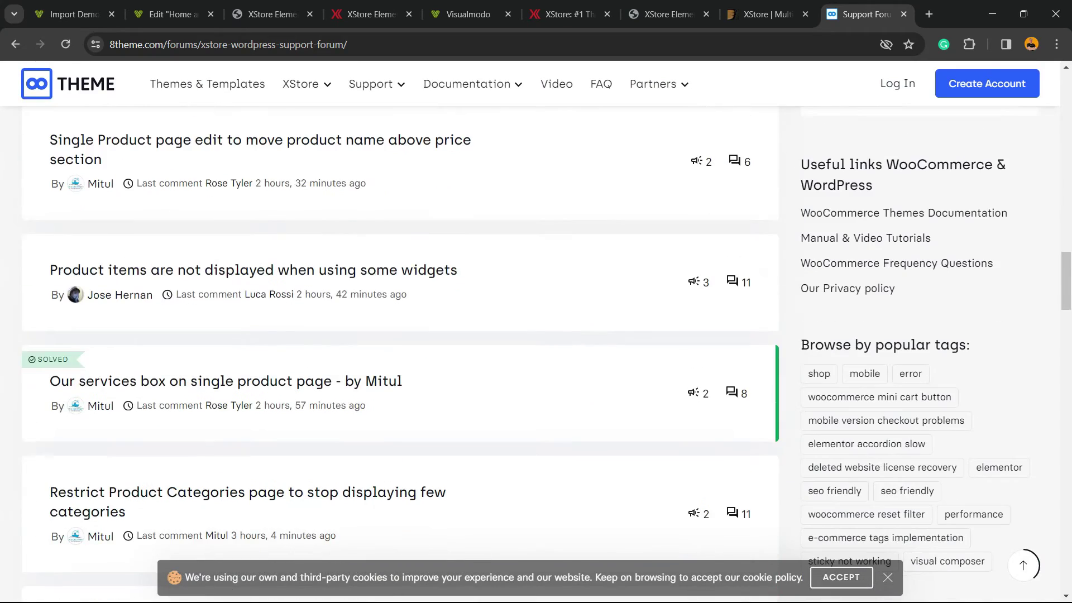
pyautogui.scroll(-11, 400, 335)
pyautogui.scroll(20, 400, 335)
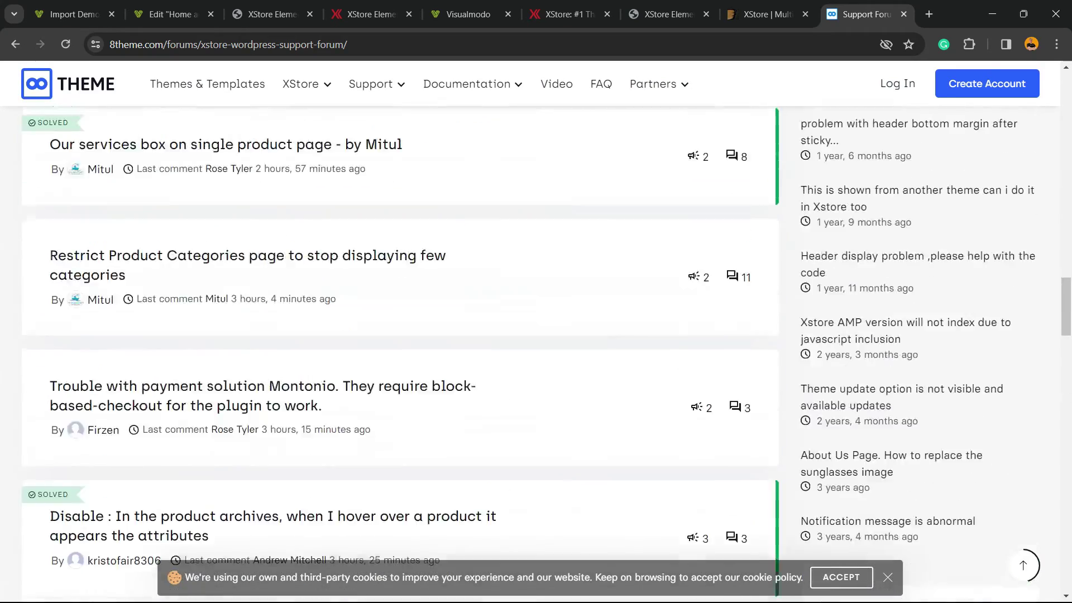
pyautogui.scroll(7, 400, 335)
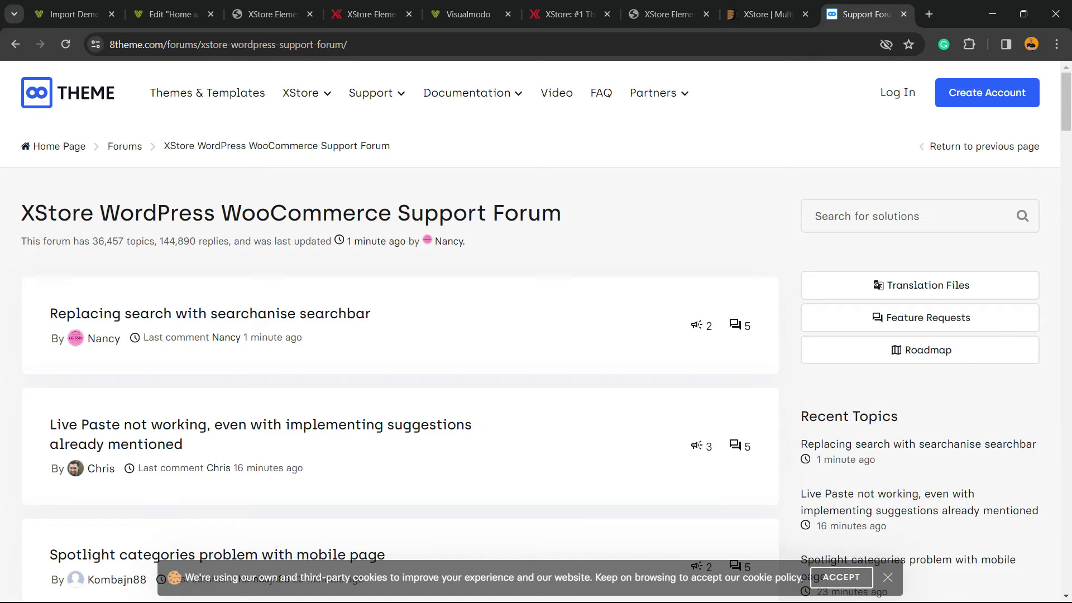
pyautogui.click(841, 577)
pyautogui.click(271, 14)
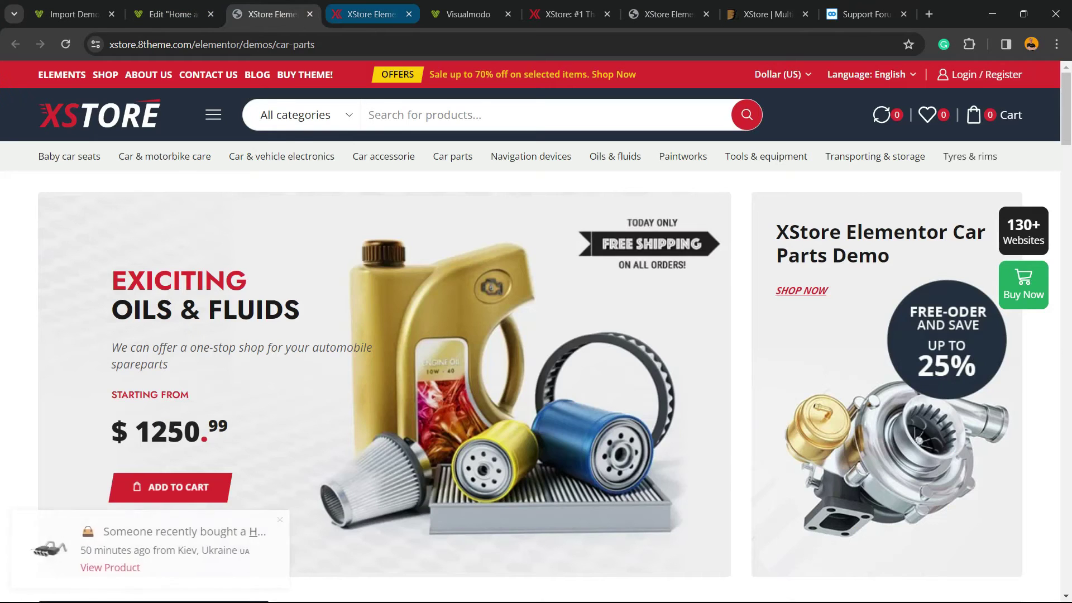
pyautogui.click(365, 14)
# Step: Return to the Elementor home page editor and preview the page in responsive mode for tablet and mobile
pyautogui.click(170, 14)
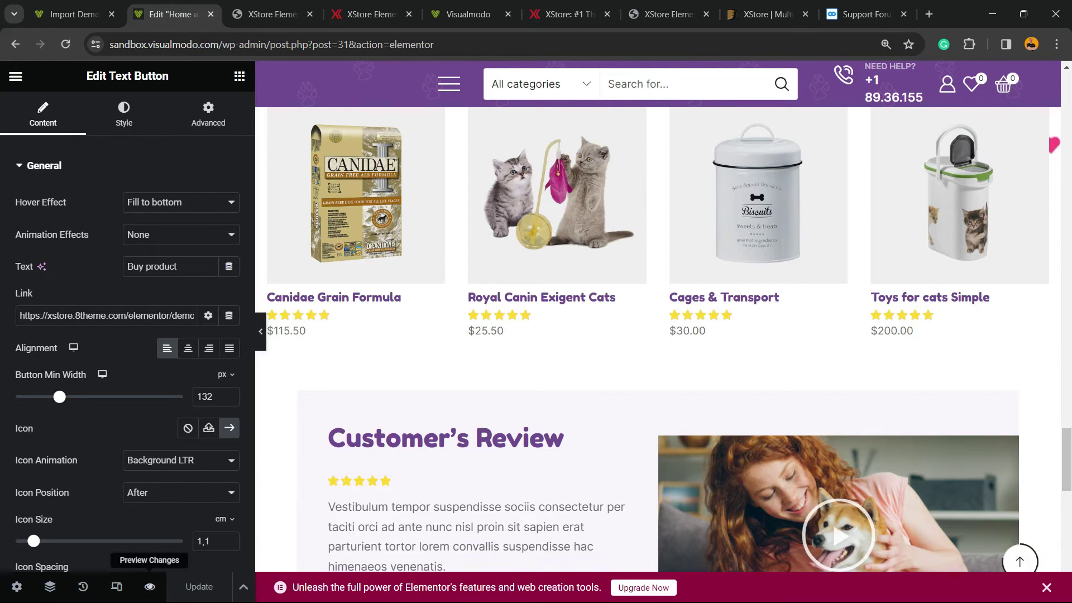
pyautogui.click(116, 586)
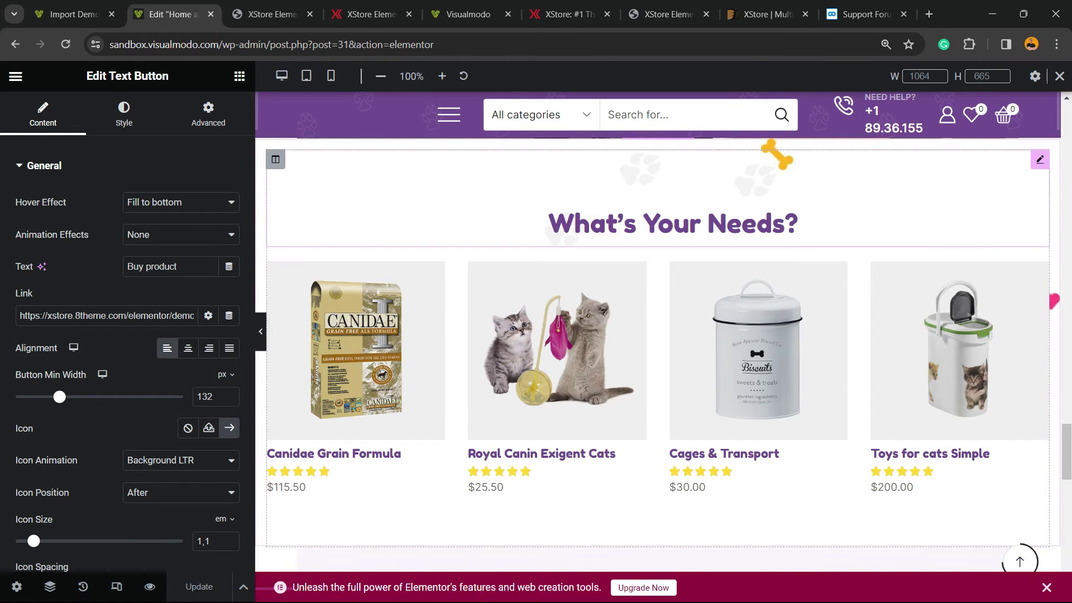
pyautogui.click(306, 76)
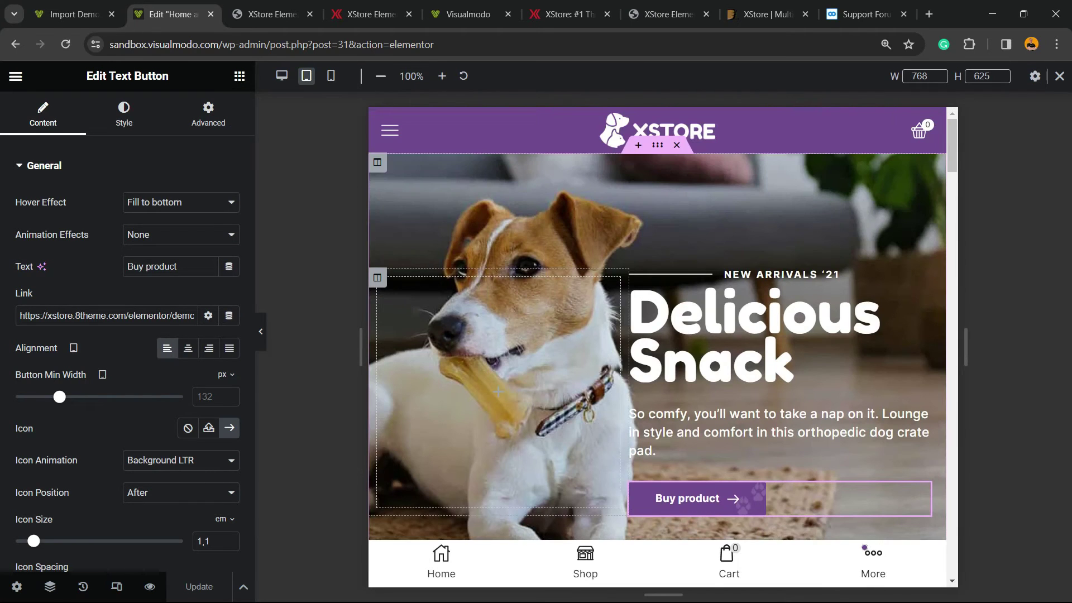
pyautogui.click(330, 76)
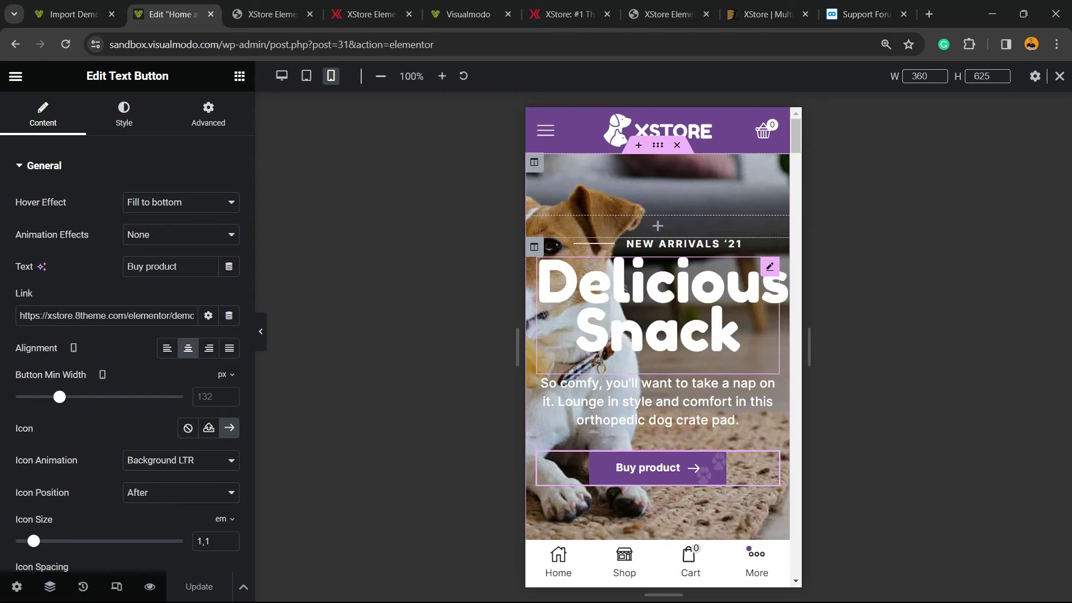
# Step: Set the Delicious Snack heading's mobile font size to 69 px
pyautogui.click(624, 287)
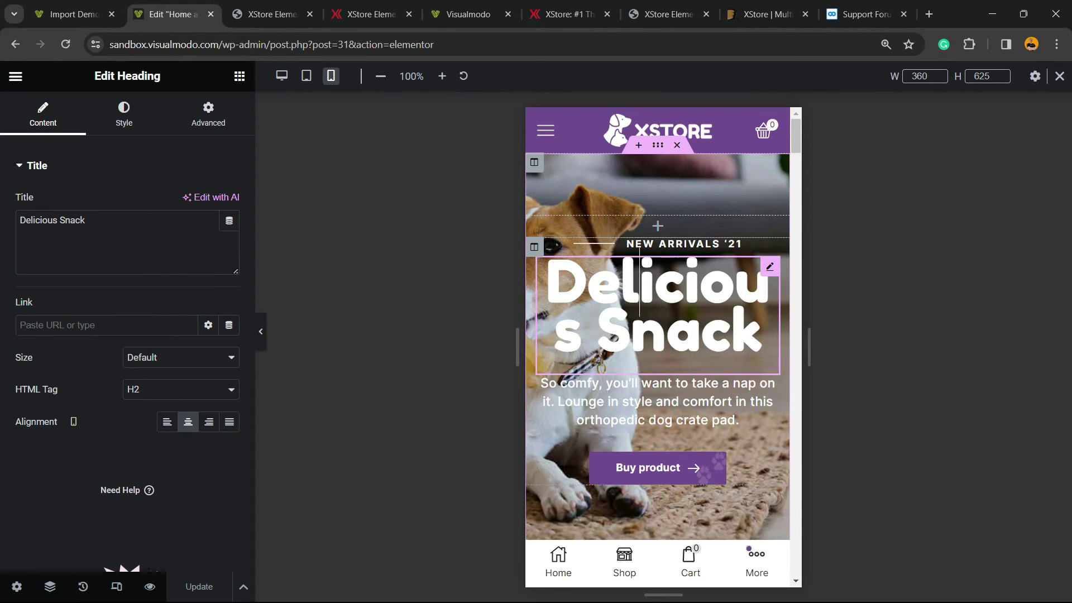
pyautogui.click(124, 114)
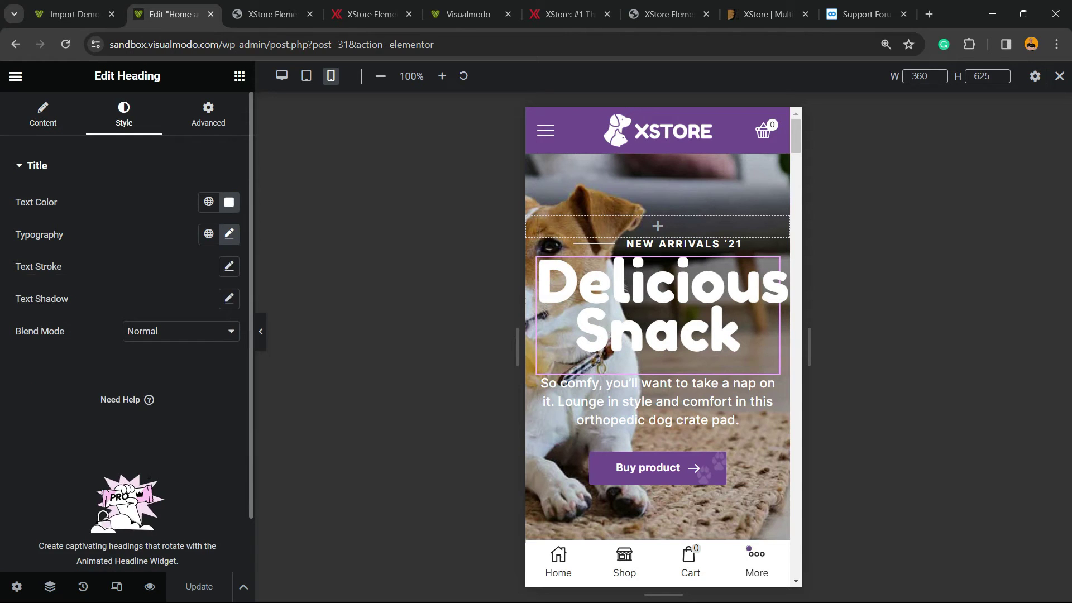
pyautogui.click(229, 234)
pyautogui.moveTo(83, 354)
pyautogui.mouseDown()
pyautogui.moveTo(68, 354)
pyautogui.moveTo(79, 354)
pyautogui.mouseUp()
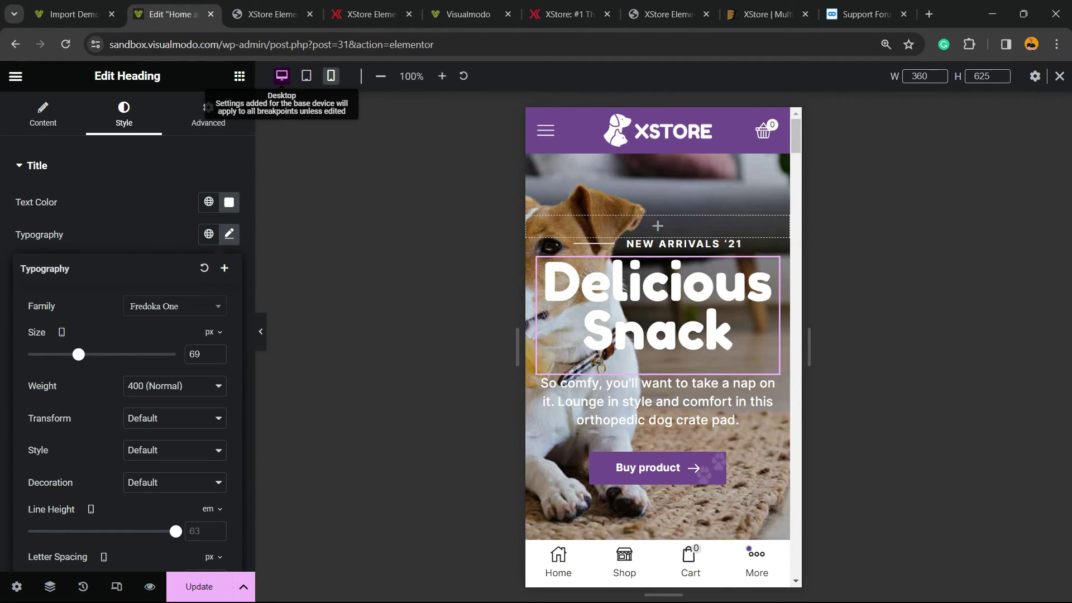
# Step: Return the preview to the desktop layout and update the home page
pyautogui.click(282, 76)
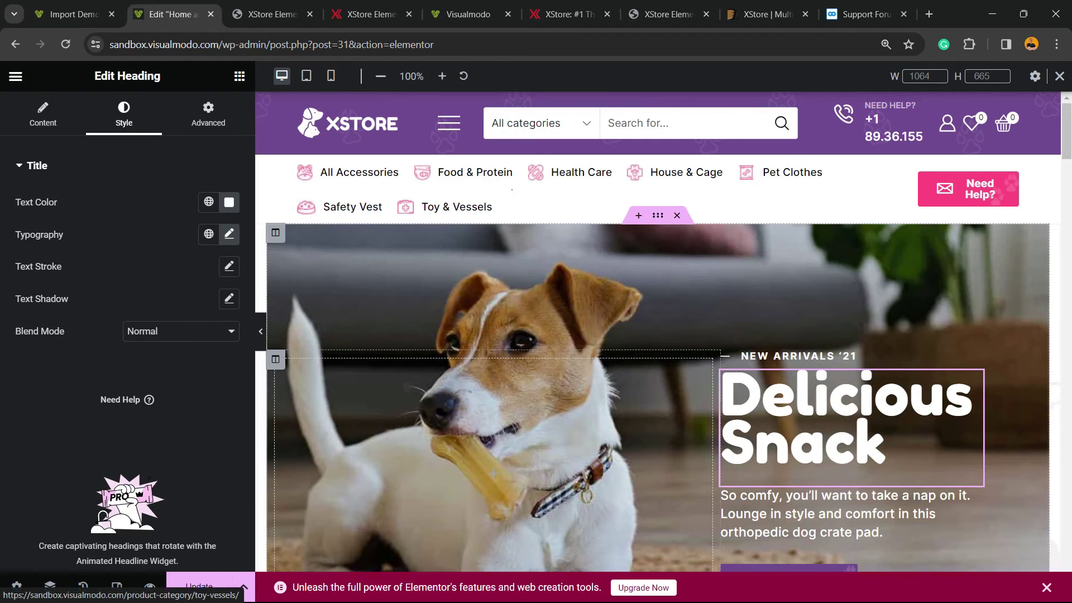
pyautogui.click(199, 586)
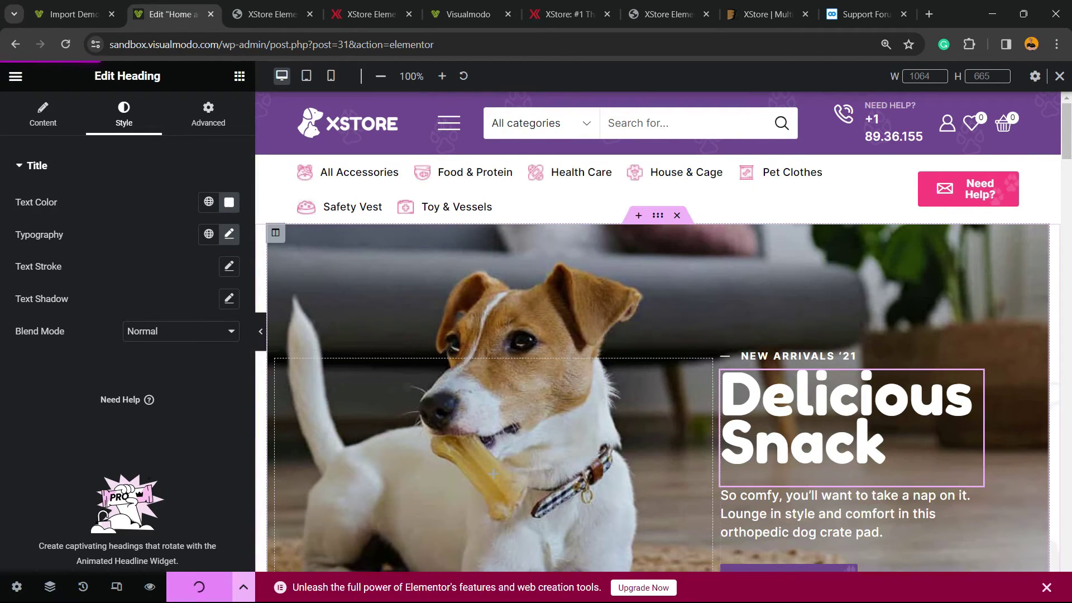
pyautogui.scroll(-8, 657, 331)
pyautogui.scroll(8, 657, 331)
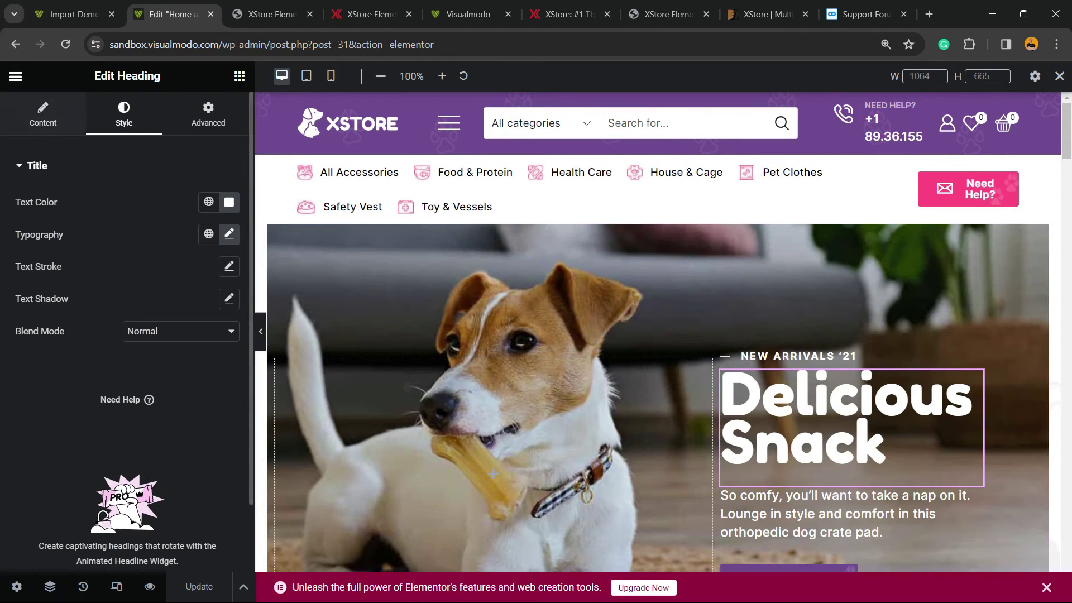
# Step: Return to the XStore demo import page, dismiss the installed Animals 01 demo dialog, and open XStore Builders
pyautogui.click(73, 14)
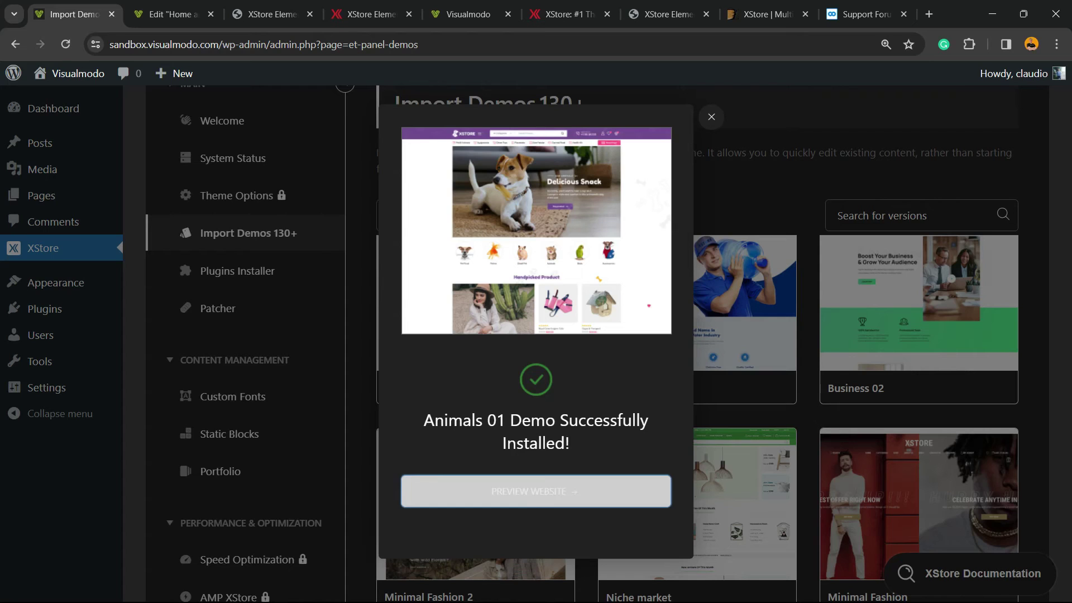
pyautogui.click(710, 117)
pyautogui.scroll(3, 245, 240)
pyautogui.click(245, 297)
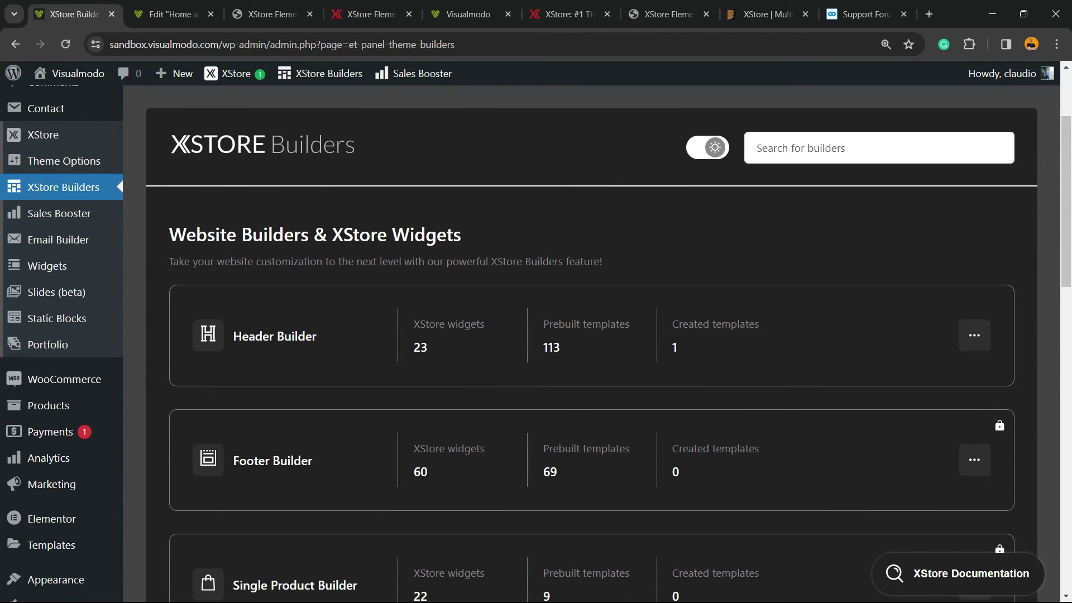
# Step: Examine the available XStore builders from the Header Builder to the Error-404 Builder, and open the XStore Theme Options
pyautogui.scroll(-4, 893, 324)
pyautogui.scroll(-2, 893, 320)
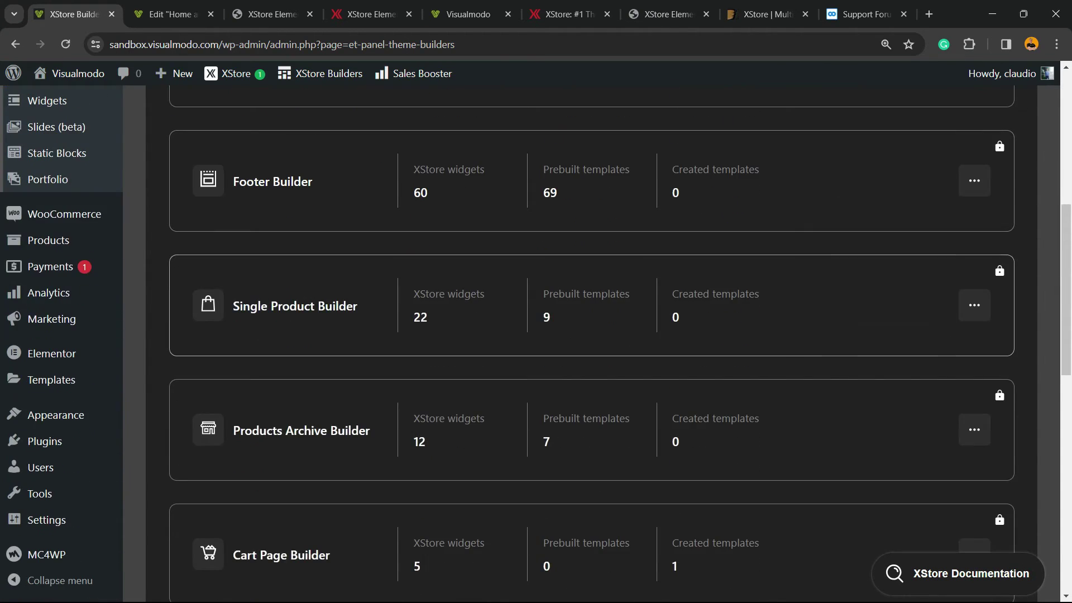
pyautogui.scroll(-2, 893, 321)
pyautogui.scroll(-1, 893, 240)
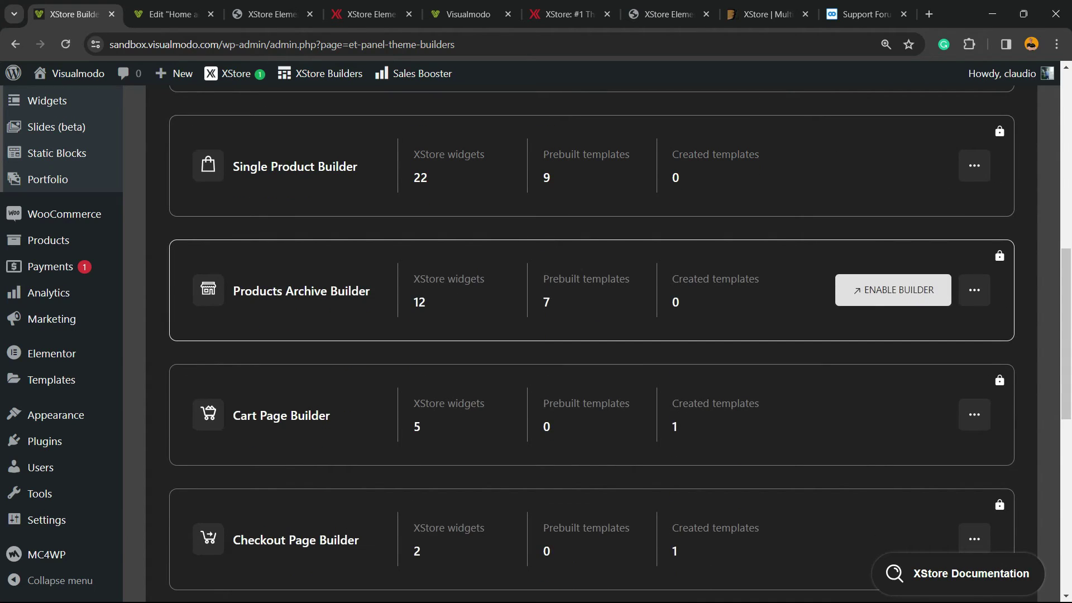
pyautogui.scroll(-2, 893, 290)
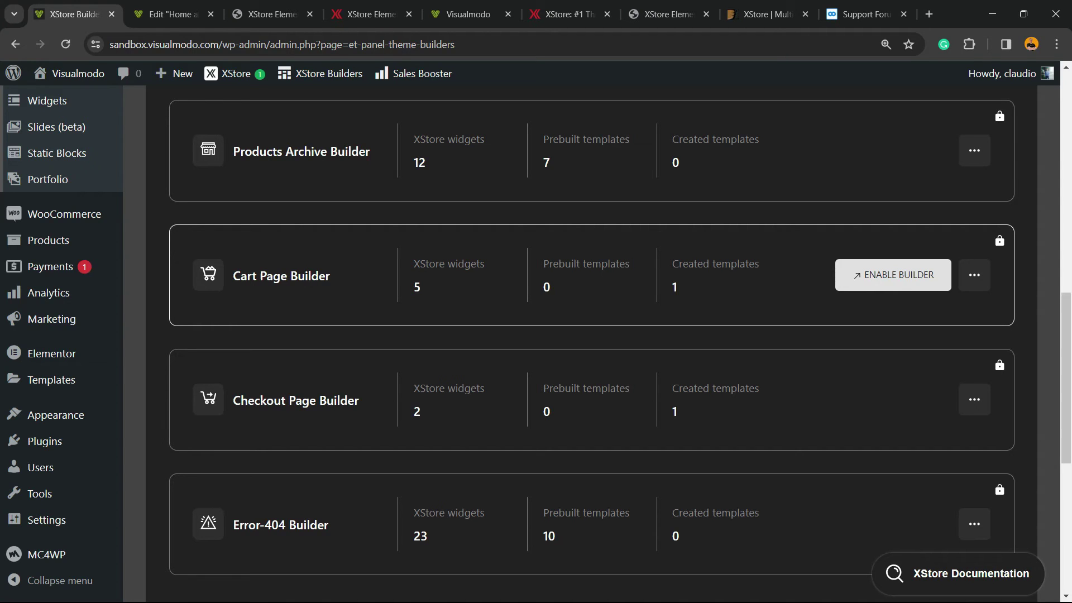
pyautogui.scroll(-5, 893, 402)
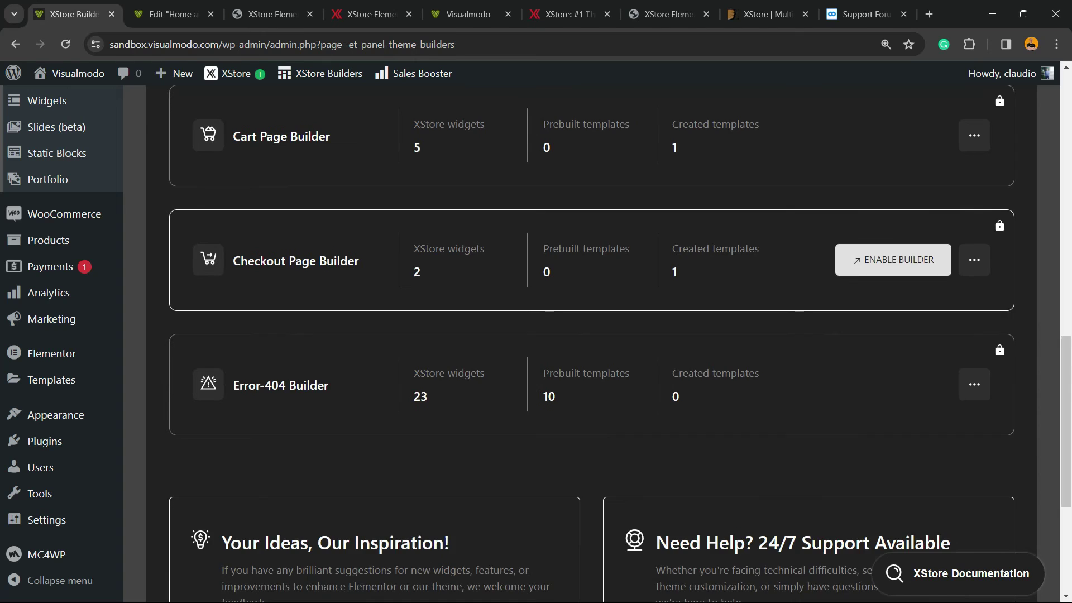
pyautogui.scroll(15, 591, 335)
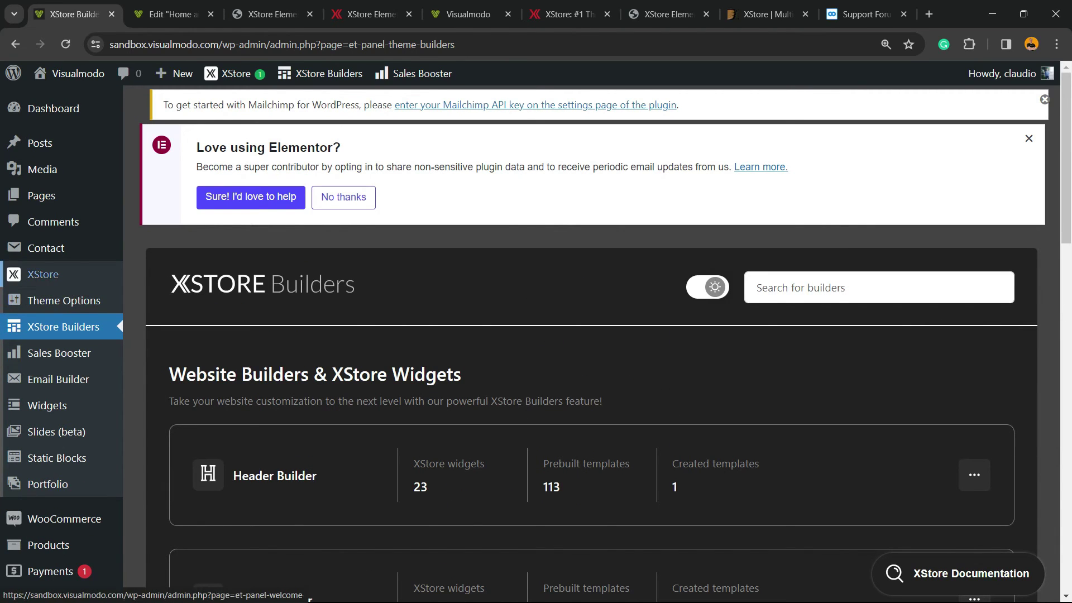
pyautogui.moveTo(84, 300)
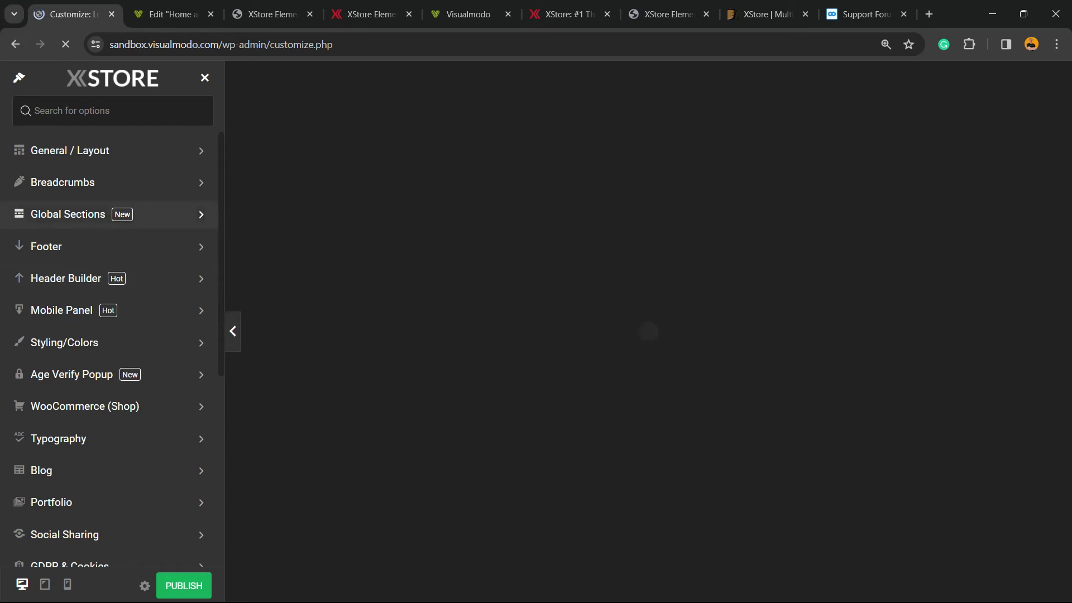
# Step: Replace the Elementor editor with the live home page at sandbox.visualmodo.com
pyautogui.click(167, 14)
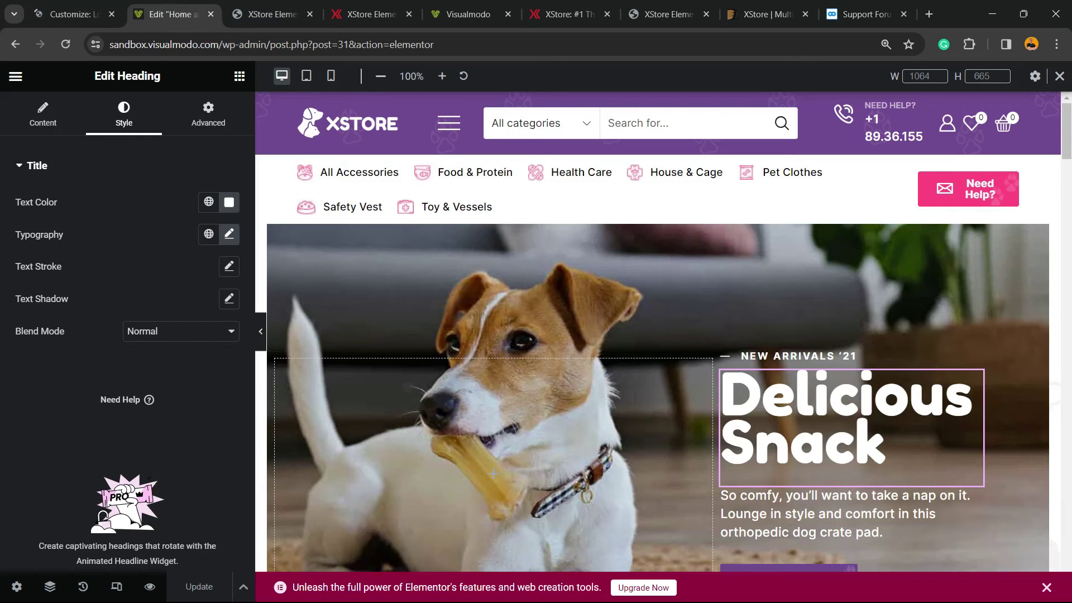
pyautogui.moveTo(308, 44); pyautogui.dragTo(434, 44)
pyautogui.press('BackSpace')
pyautogui.press('BackSpace')
pyautogui.press('Return')
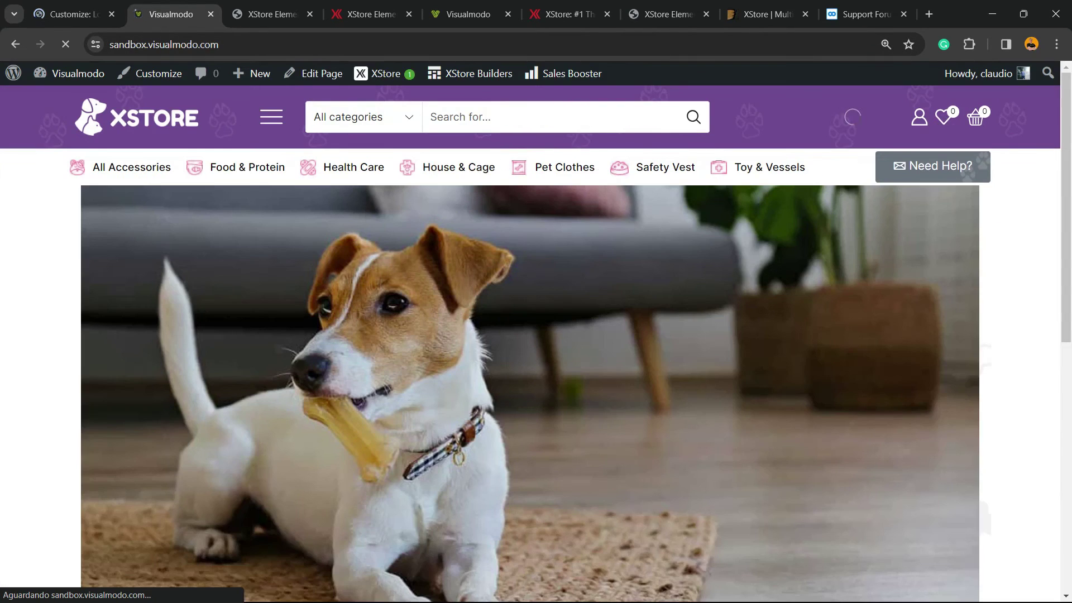
# Step: Check the Delicious Snack banner and header on the live home page at smaller and larger zoom levels, ending at 110%
pyautogui.hotkey('ctrl', '-')
pyautogui.hotkey('ctrl', '-')
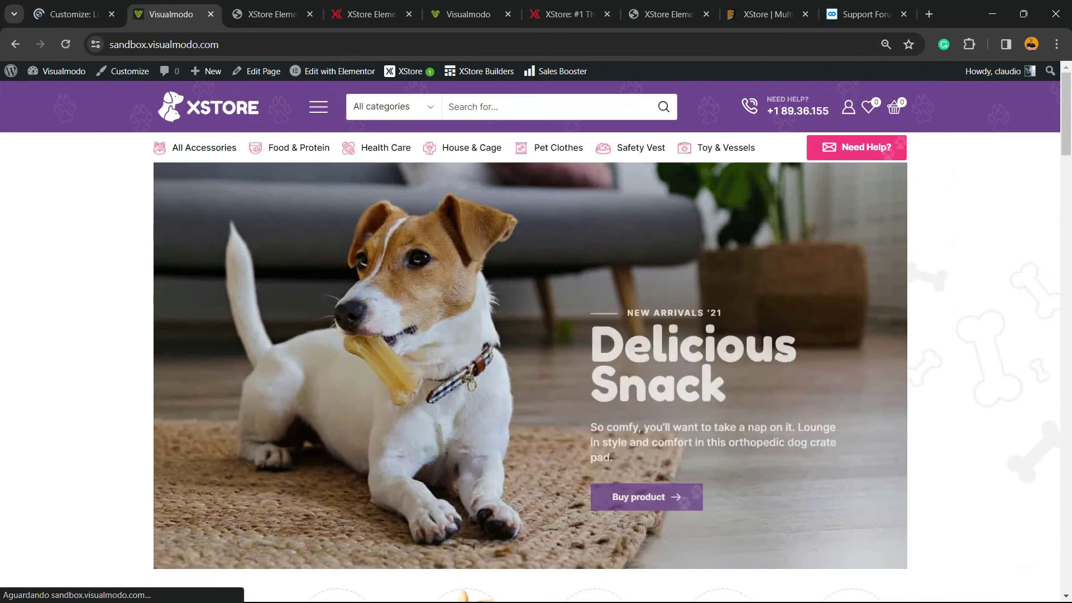
pyautogui.scroll(-5, 323, 184)
pyautogui.scroll(5, 323, 184)
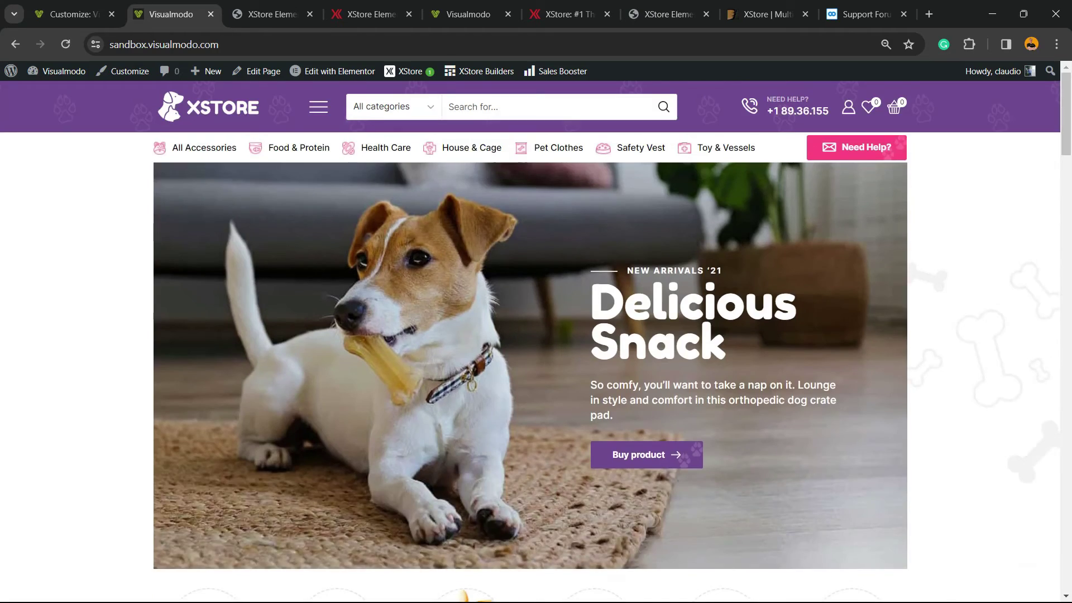
pyautogui.hotkey('ctrl', '+')
pyautogui.hotkey('ctrl', '+')
pyautogui.hotkey('ctrl', '-')
pyautogui.scroll(-5, 327, 195)
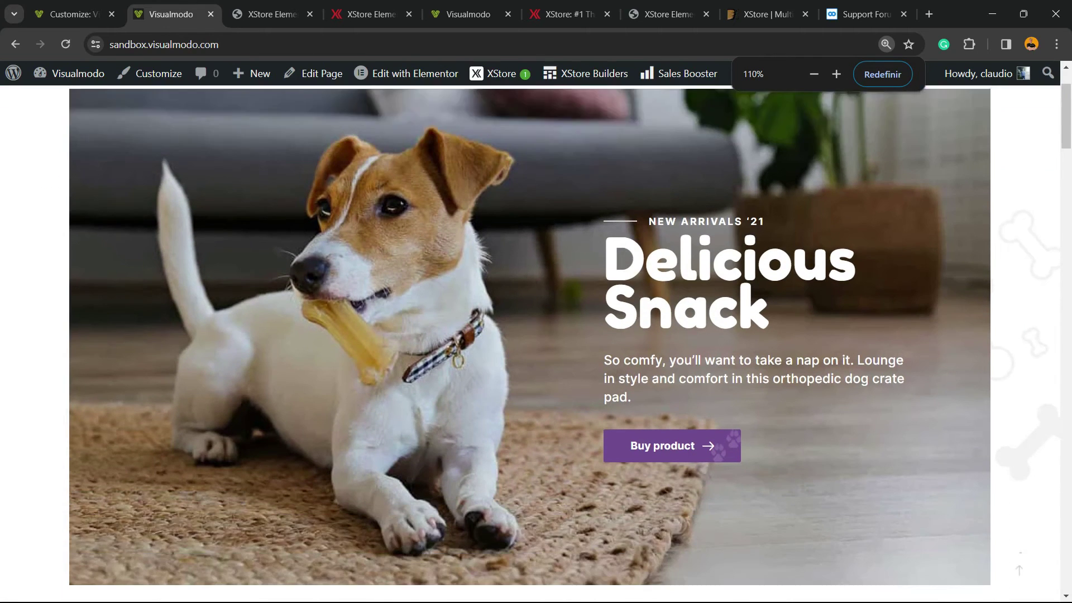
# Step: In the theme customizer's Blog options, set the Blog Layout to the timeline design with dates beside the posts and check the preview
pyautogui.click(75, 14)
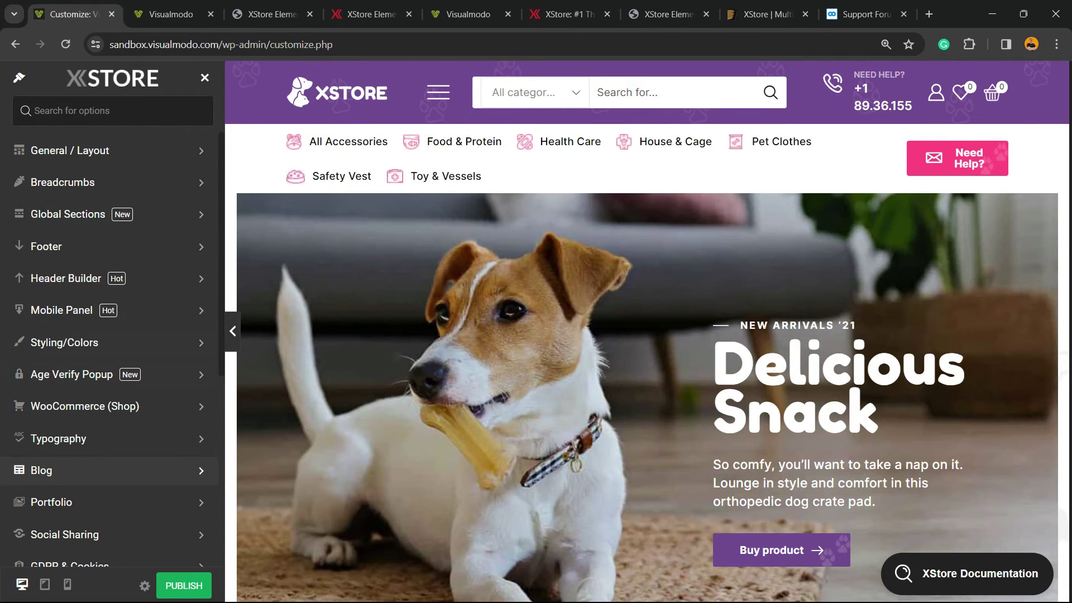
pyautogui.click(84, 470)
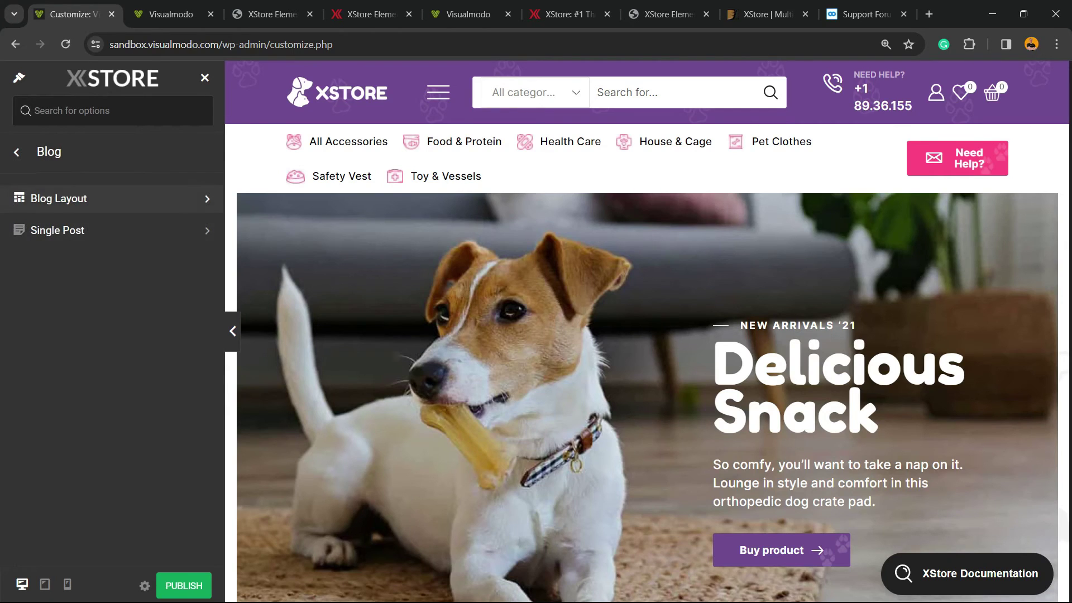
pyautogui.click(59, 199)
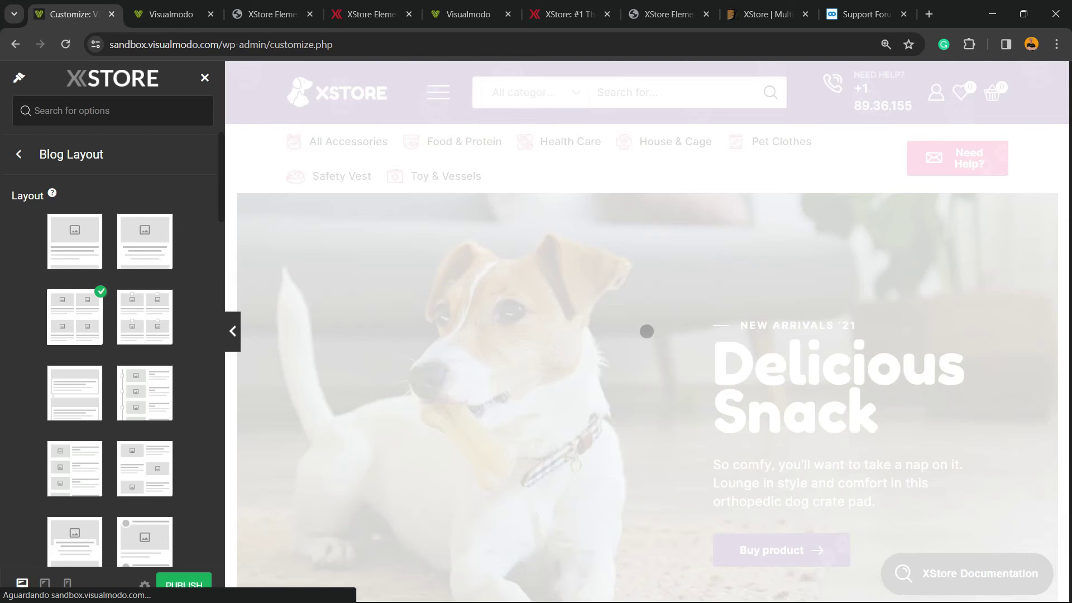
pyautogui.scroll(-8, 646, 331)
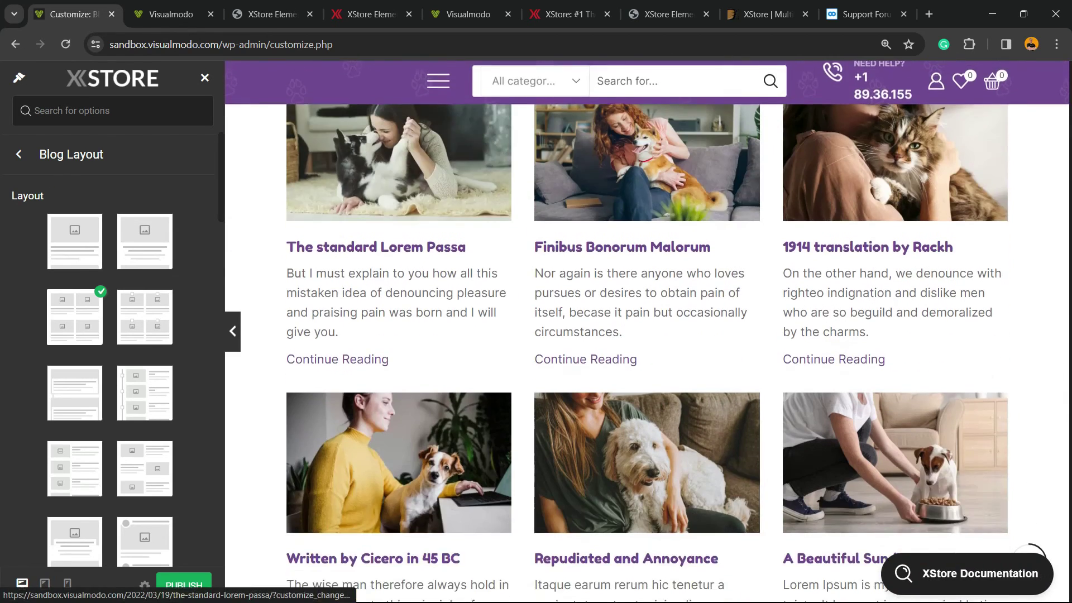
pyautogui.scroll(-3, 646, 331)
pyautogui.click(144, 393)
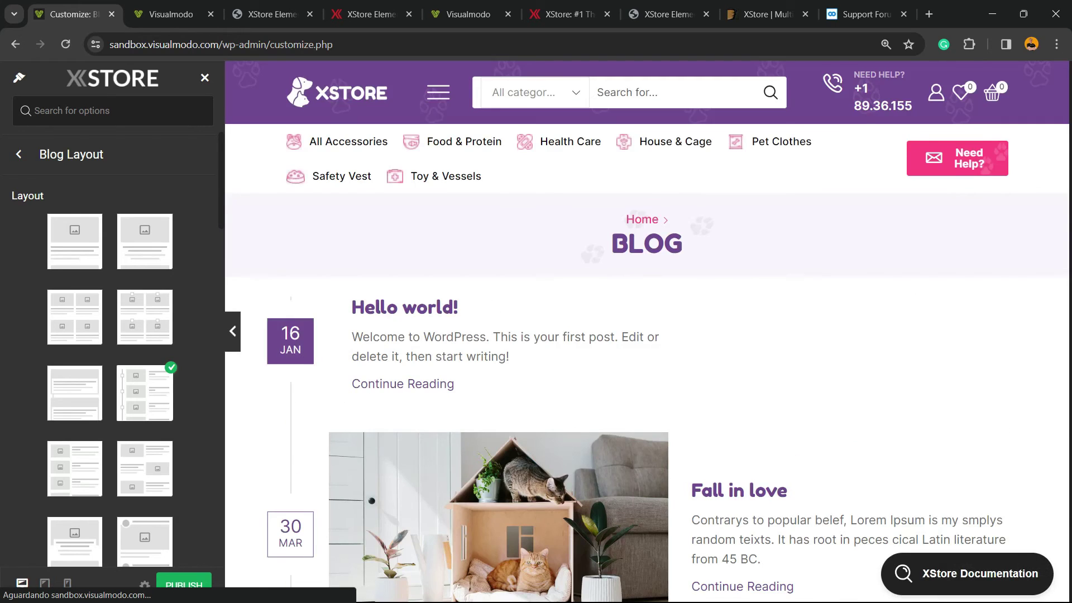
pyautogui.scroll(-10, 646, 331)
pyautogui.scroll(-6, 499, 335)
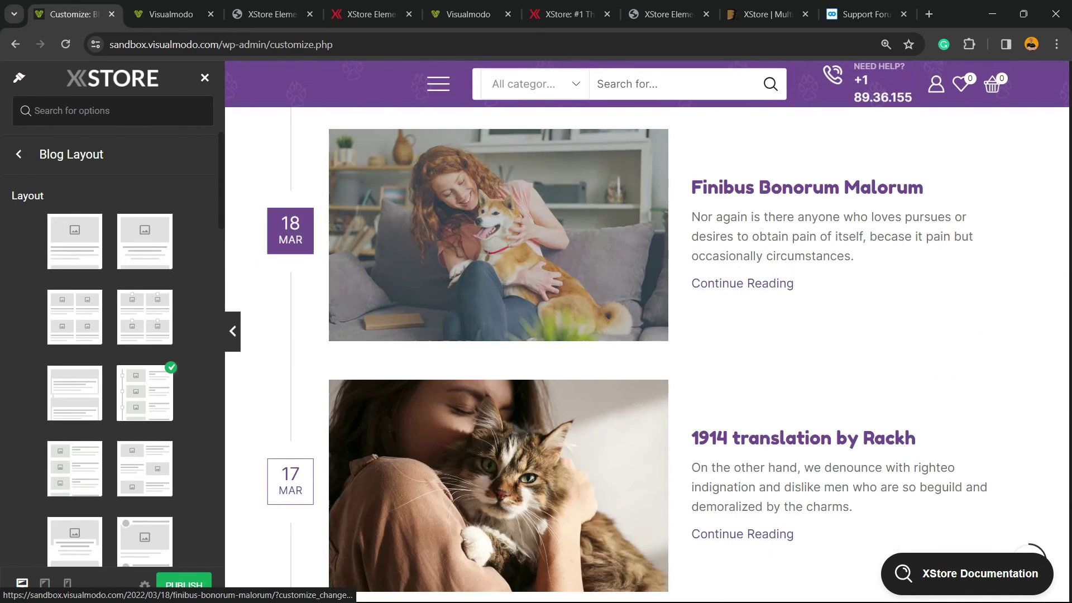
pyautogui.press('Escape')
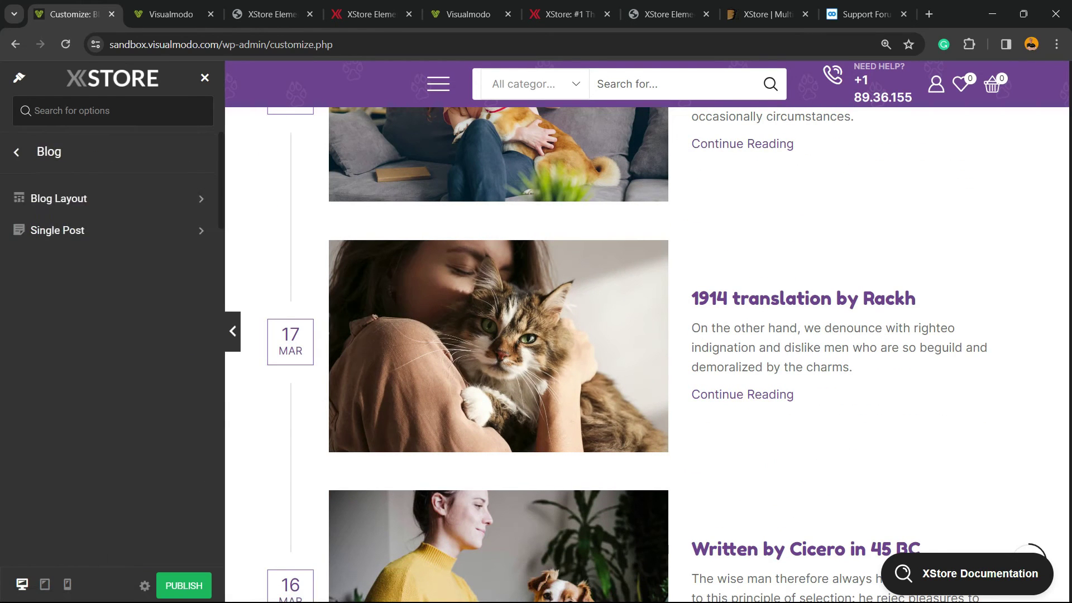
# Step: Set the Single Post layout to the centered design with narrow content below a wide image, and check the post preview
pyautogui.click(58, 230)
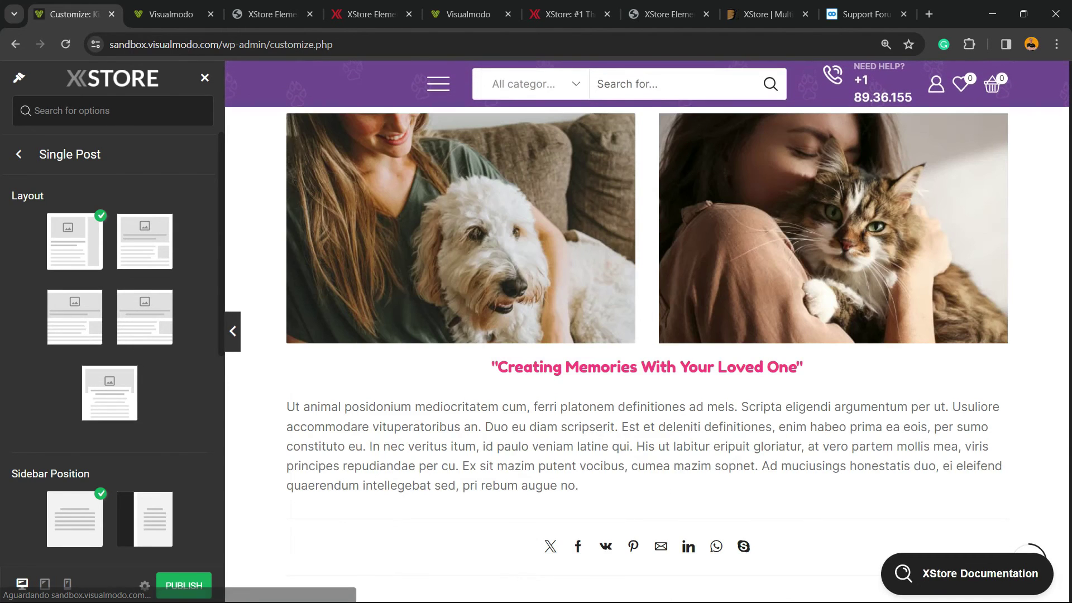
pyautogui.scroll(-6, 646, 331)
pyautogui.scroll(2, 646, 331)
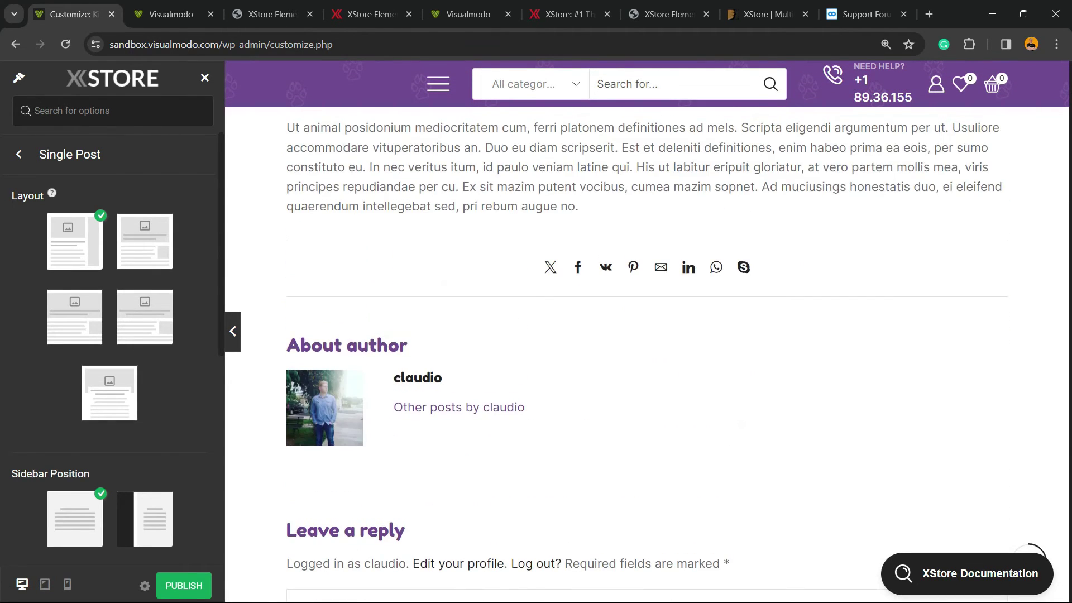
pyautogui.click(110, 393)
pyautogui.scroll(12, 646, 331)
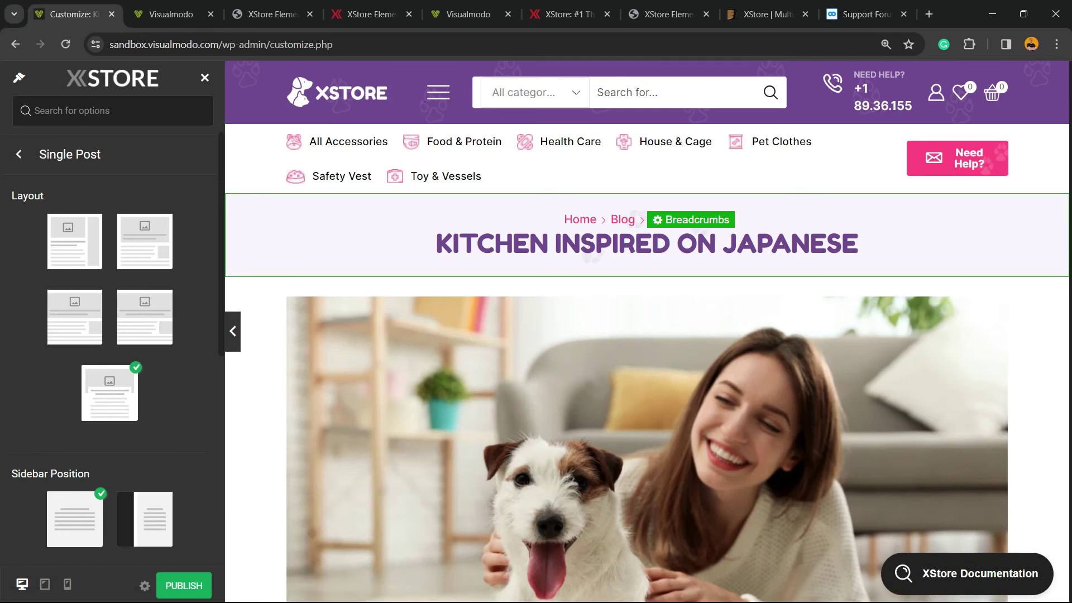
pyautogui.scroll(-7, 647, 331)
pyautogui.scroll(-15, 648, 334)
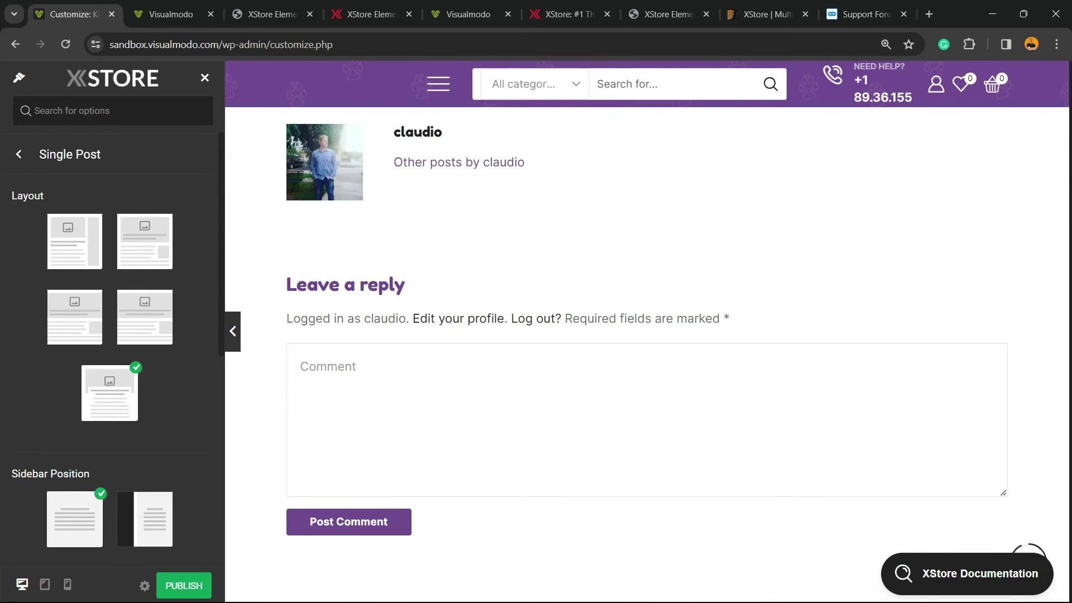
pyautogui.click(19, 154)
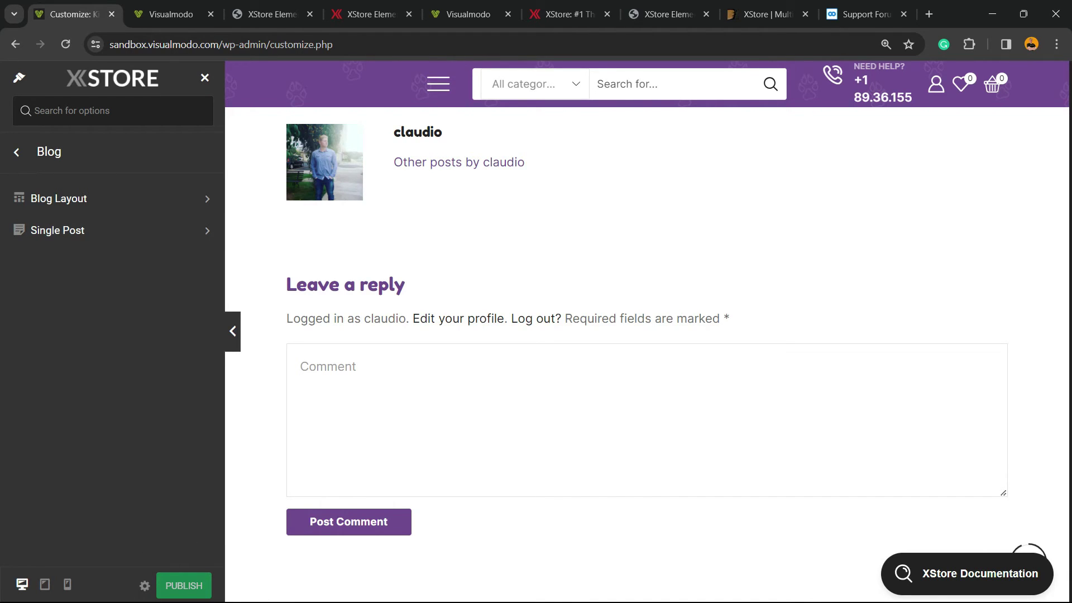
# Step: Publish the blog layout changes, glance at the live home page, and return to the customizer
pyautogui.click(184, 585)
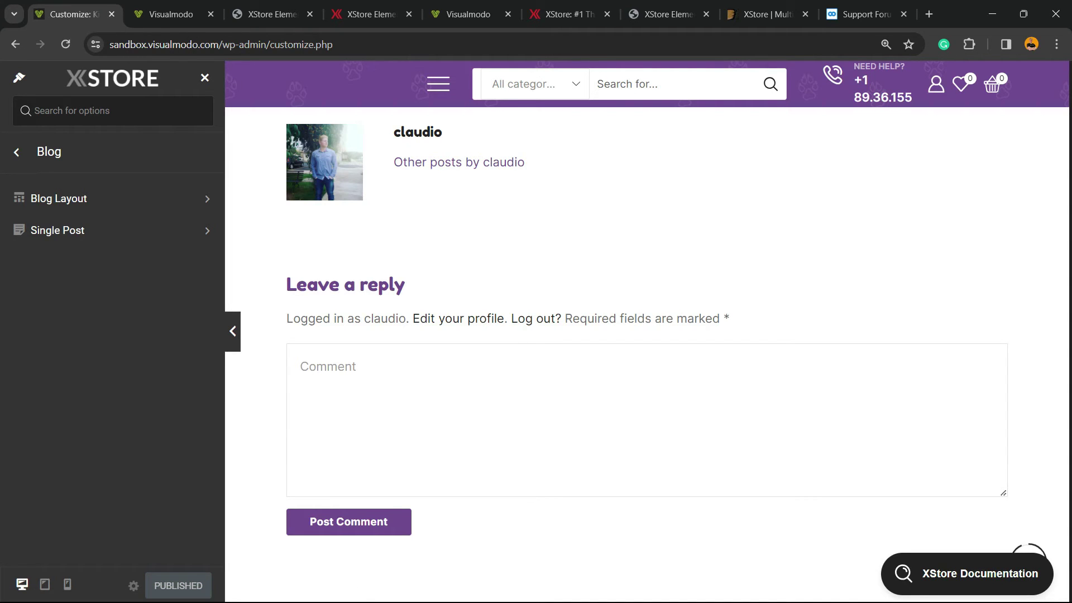
pyautogui.hotkey('ctrl', 'Tab')
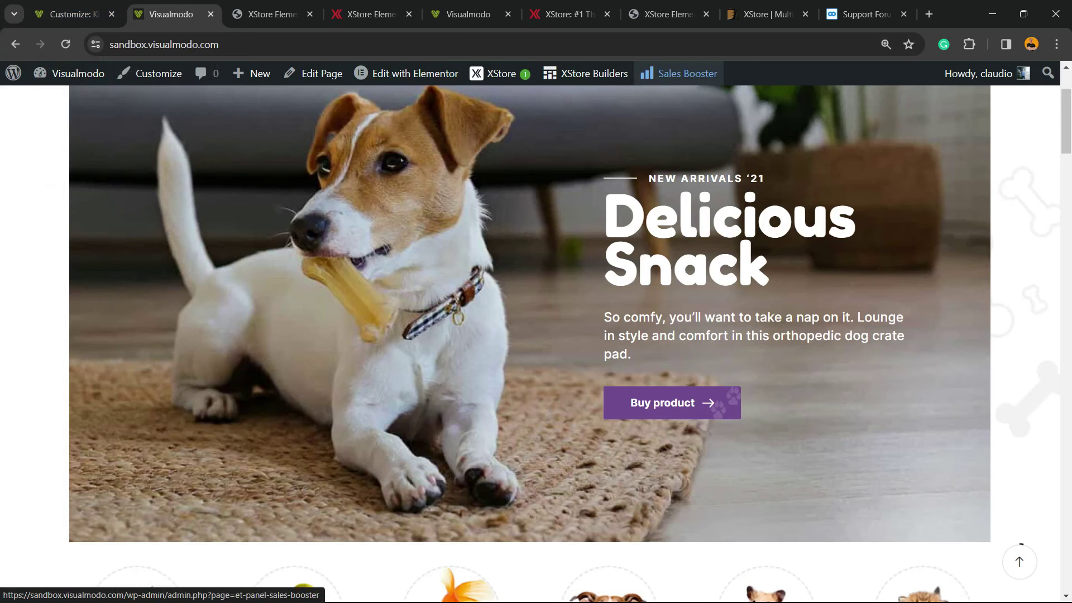
pyautogui.hotkey('ctrl', 'shift', 'Tab')
# Step: Examine the WooCommerce (Shop) theme options, including the Product Catalog settings with the shop preview and the Cart Page settings
pyautogui.click(16, 152)
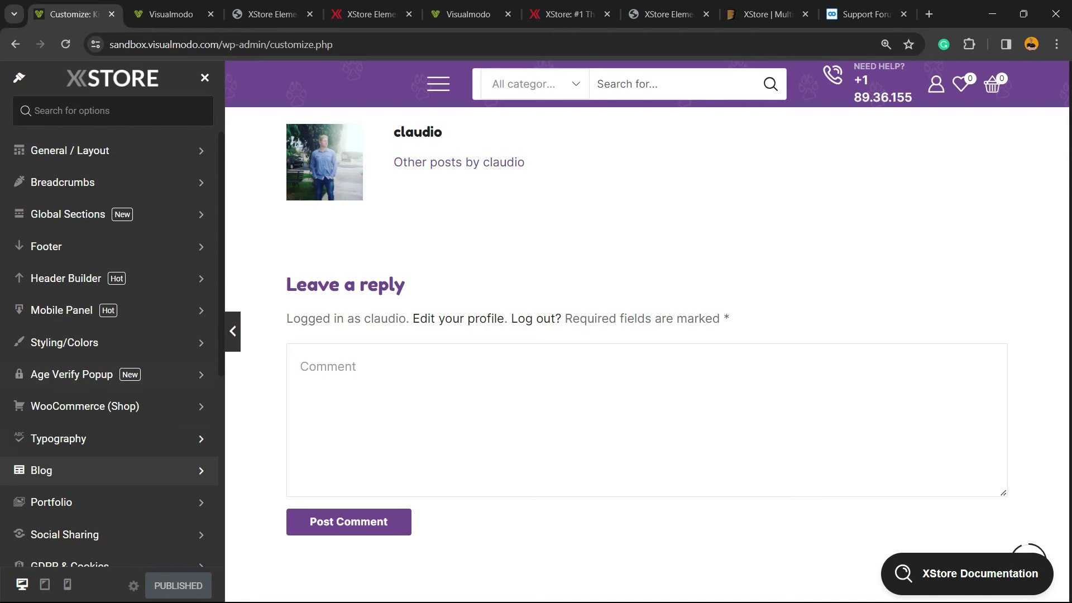
pyautogui.scroll(-3, 112, 346)
pyautogui.click(84, 267)
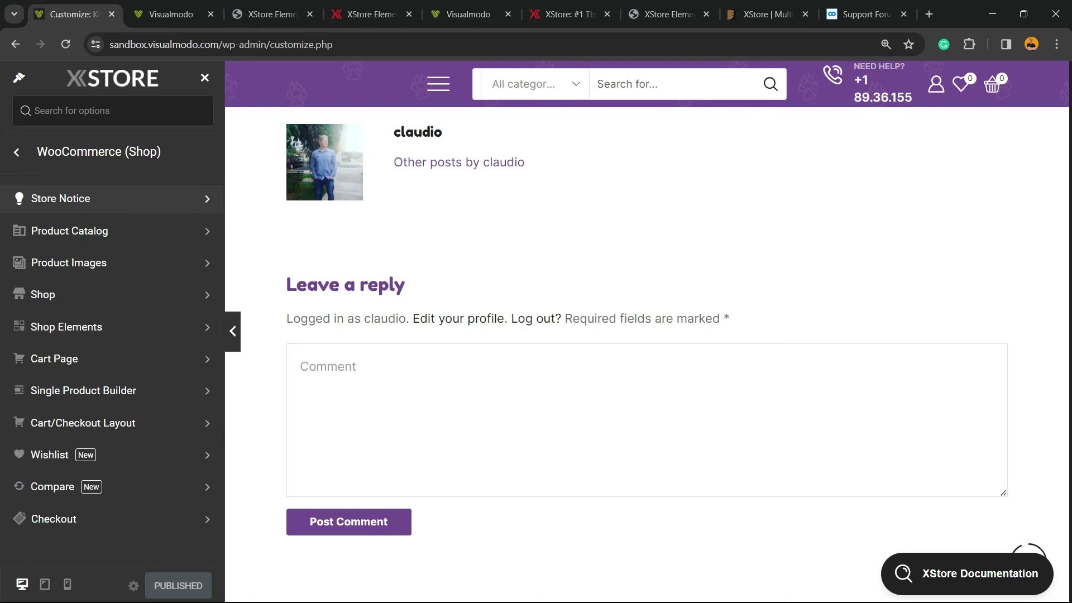
pyautogui.click(83, 230)
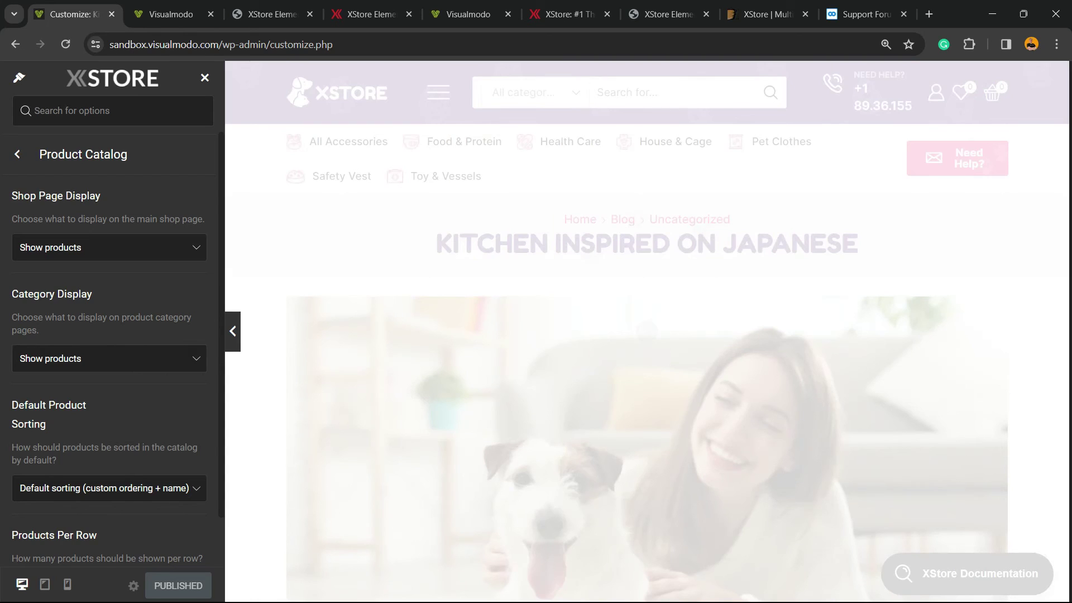
pyautogui.click(17, 154)
pyautogui.scroll(-5, 530, 390)
pyautogui.scroll(-10, 670, 363)
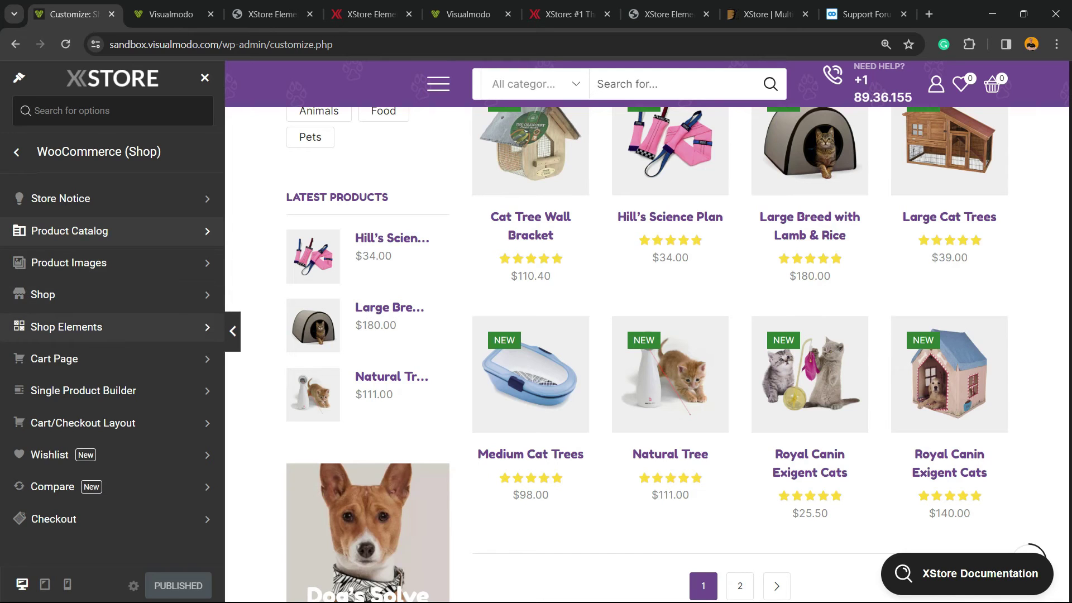
pyautogui.click(54, 358)
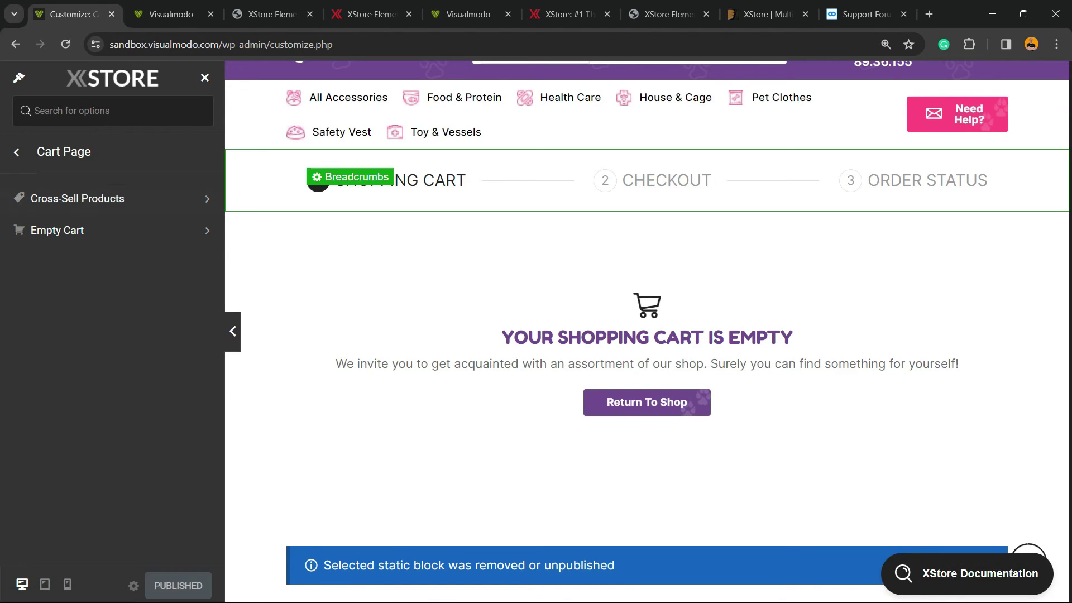
pyautogui.scroll(1, 646, 180)
# Step: Return to the live home page, zoom it to 125%, and view its header and banner
pyautogui.click(170, 14)
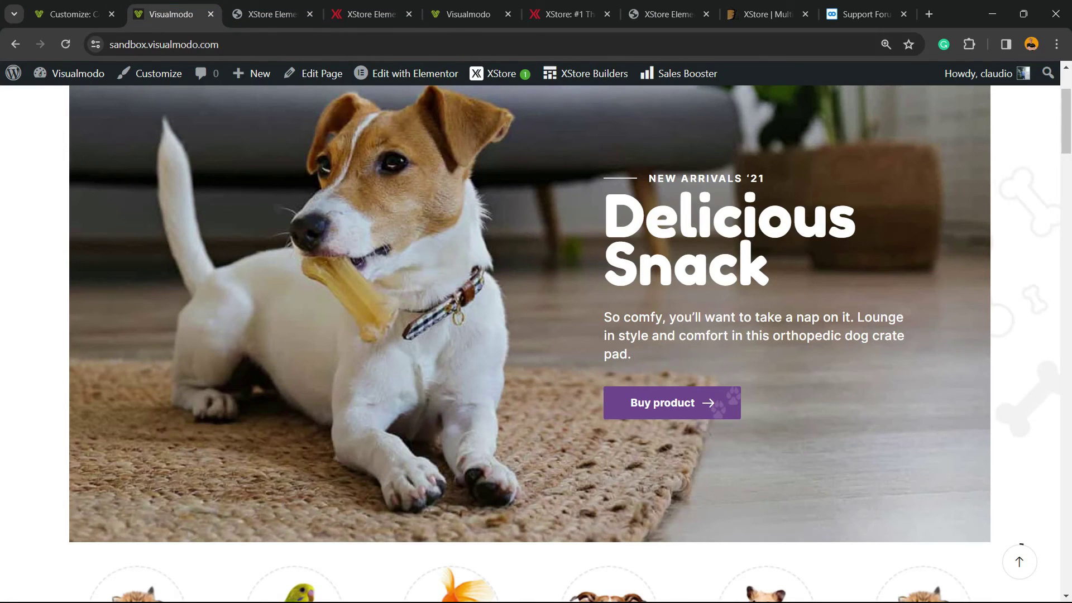
pyautogui.hotkey('ctrl', '+')
pyautogui.hotkey('ctrl', '+')
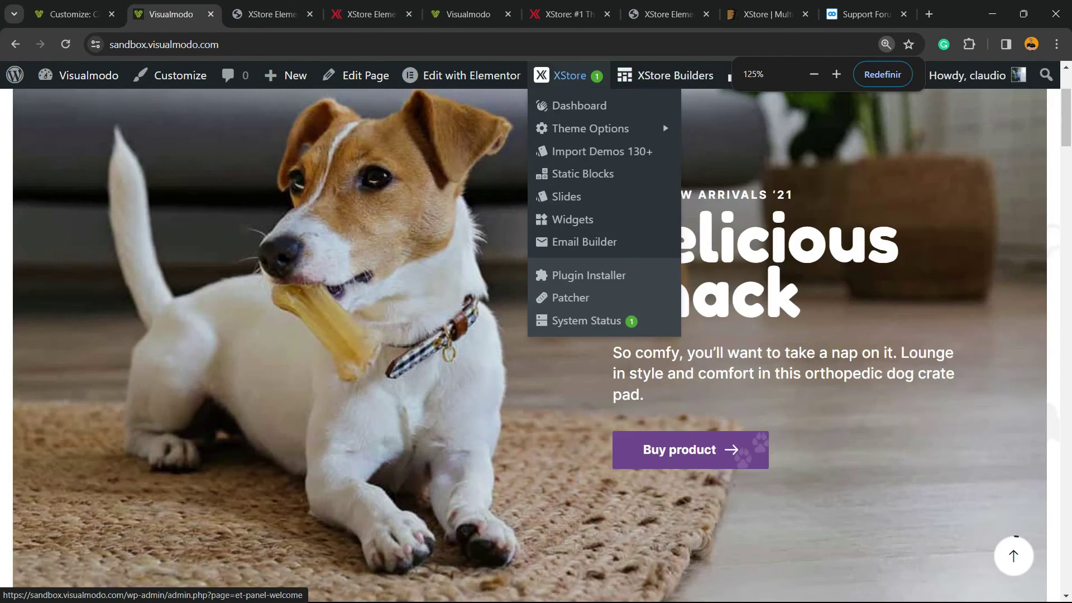
pyautogui.scroll(3, 455, 182)
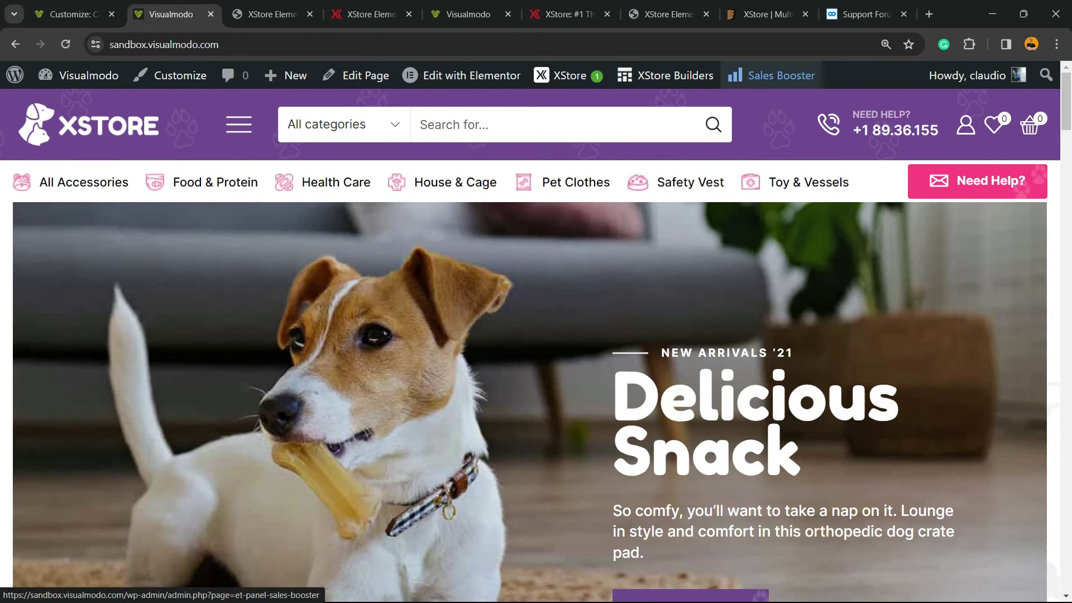
# Step: Open the Sales Booster panel from the site's admin bar and read its introduction
pyautogui.click(771, 75)
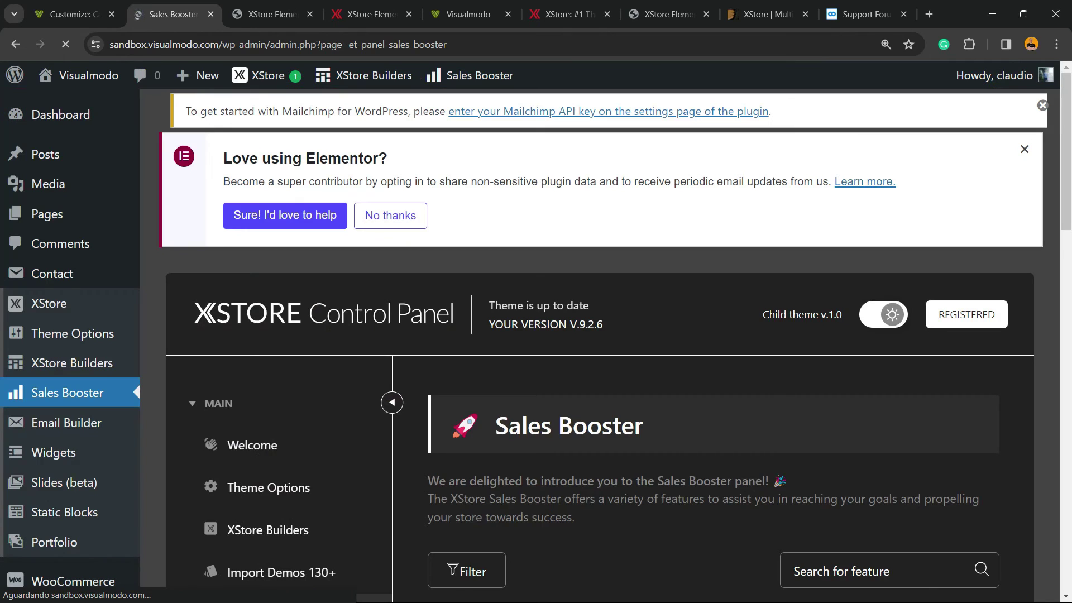
pyautogui.scroll(-5, 614, 335)
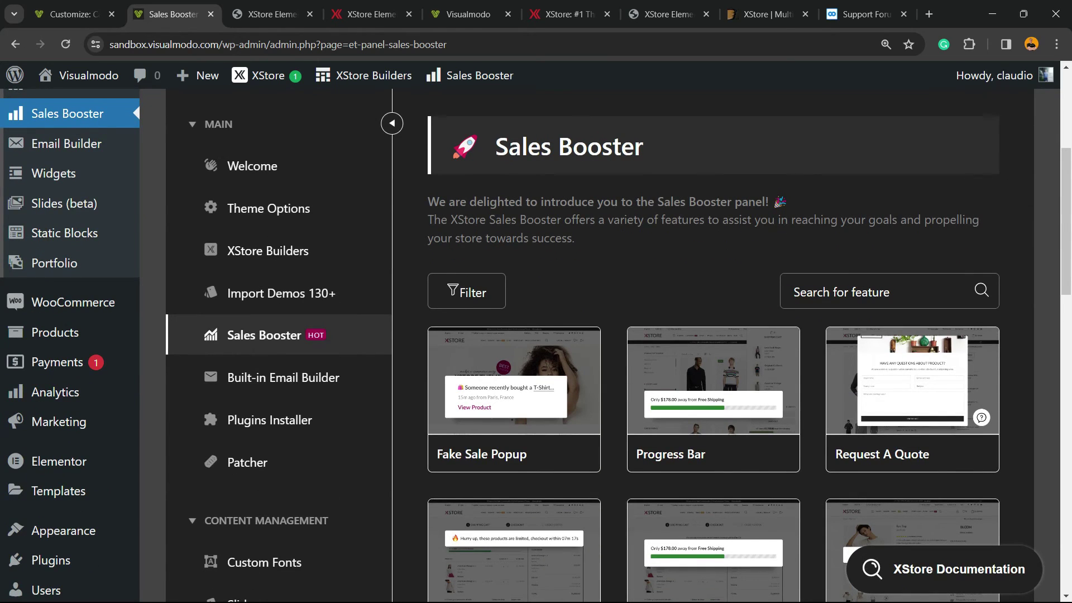
pyautogui.scroll(3, 614, 335)
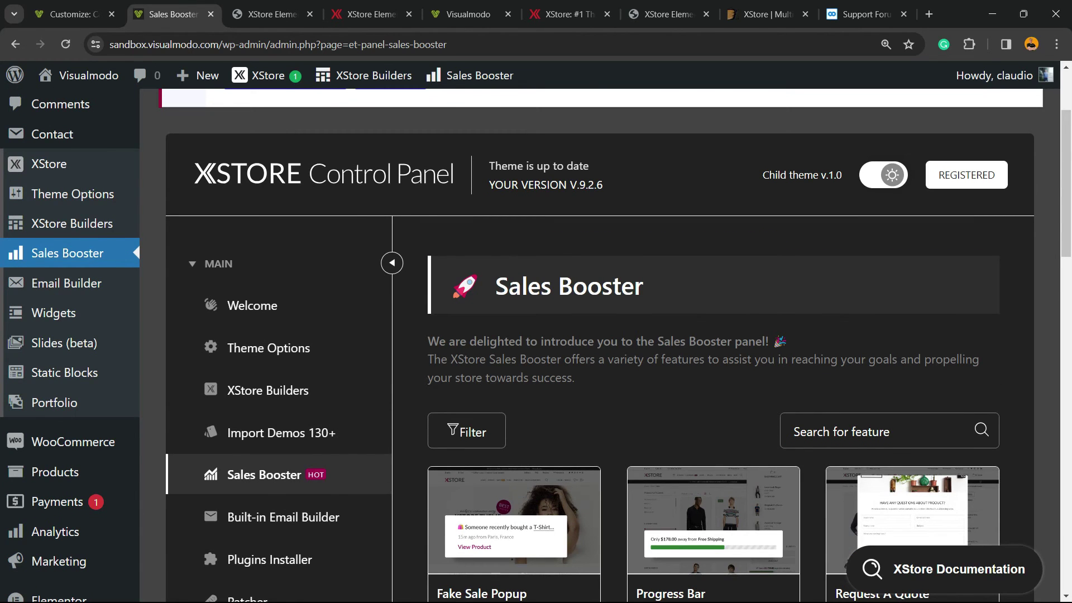
pyautogui.tripleClick(539, 359)
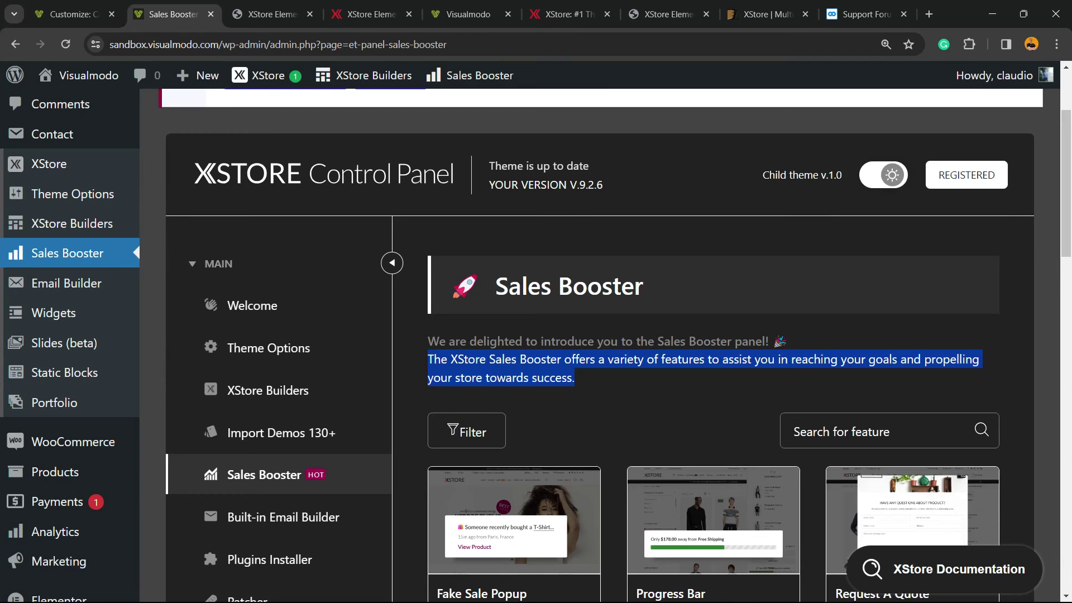
pyautogui.click(539, 359)
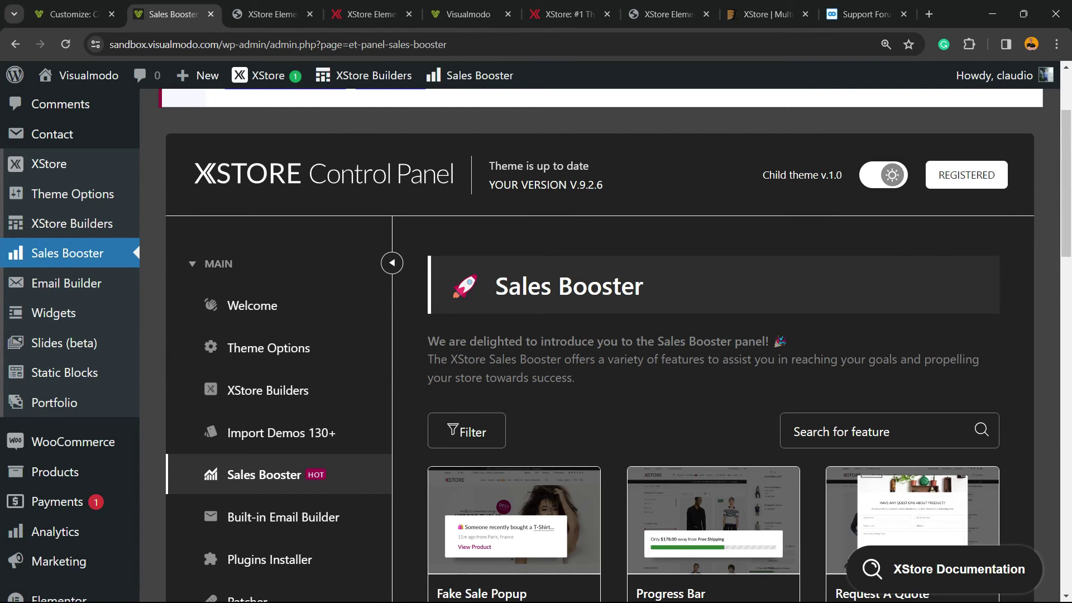
pyautogui.tripleClick(684, 359)
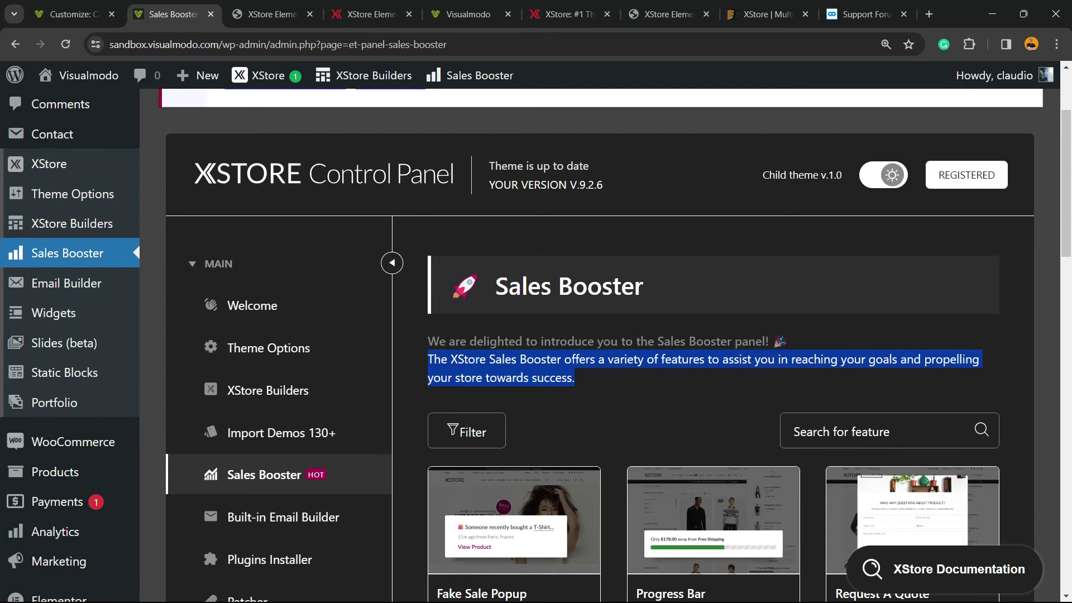
pyautogui.click(684, 359)
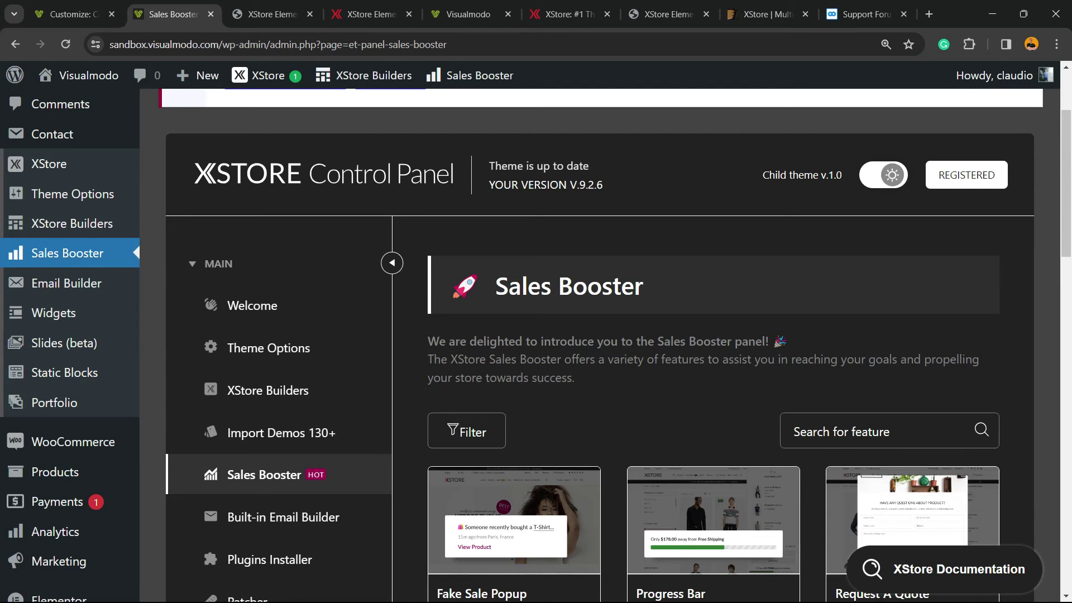
# Step: Look through the Sales Booster feature cards, from Fake Sale Popup through to Floating Navigation Panel
pyautogui.scroll(-7, 514, 358)
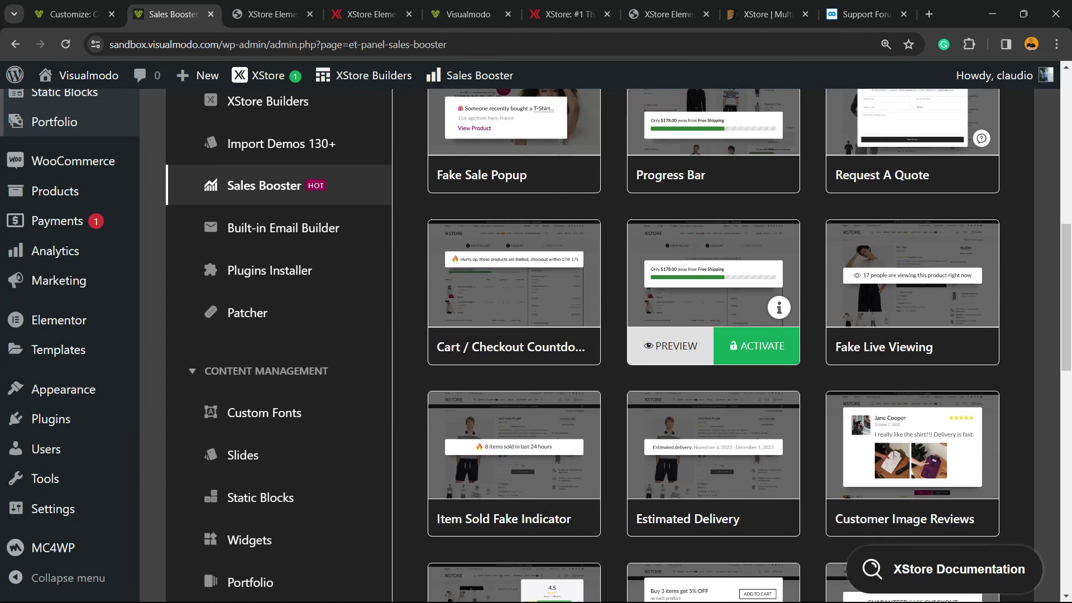
pyautogui.scroll(-5, 514, 357)
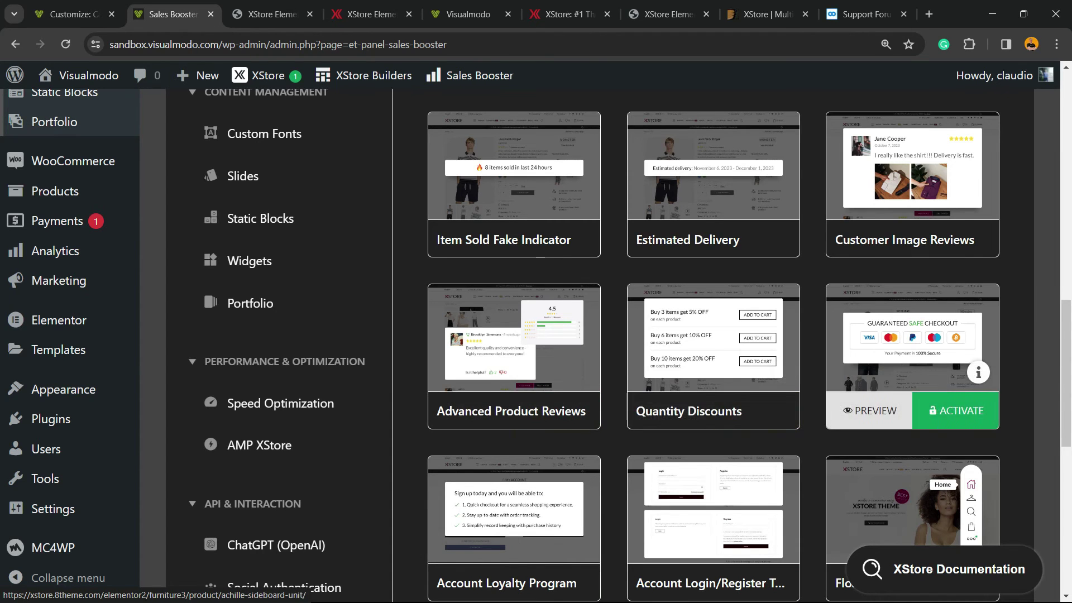
pyautogui.scroll(-2, 713, 530)
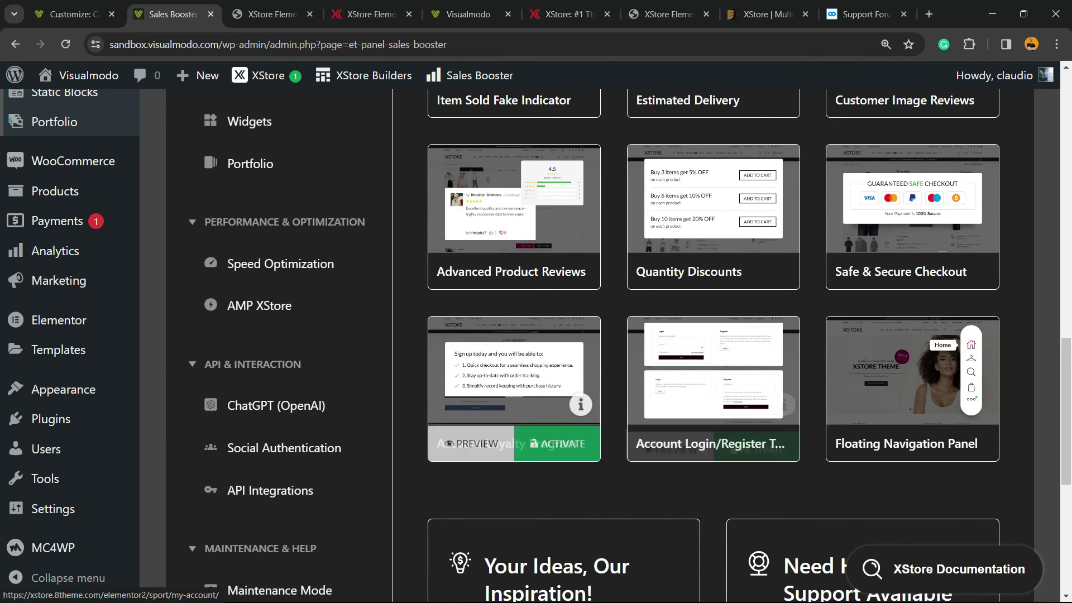
pyautogui.scroll(-2, 514, 441)
pyautogui.scroll(12, 513, 391)
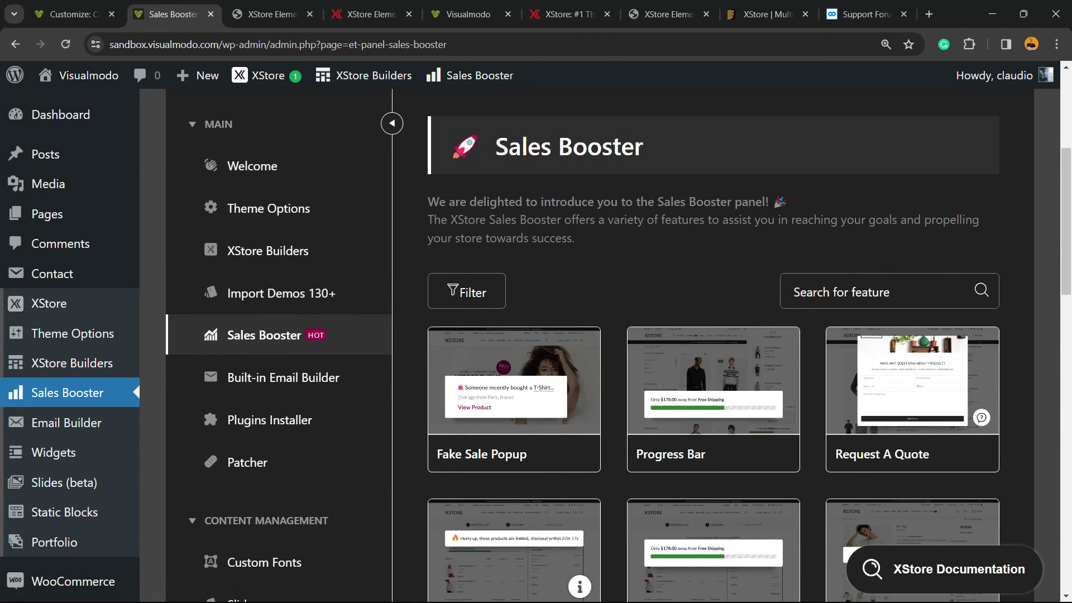
# Step: Preview the Fake Sale Popup on the demo product page, accept the cookie notice, and examine the popup beside the product details
pyautogui.click(474, 449)
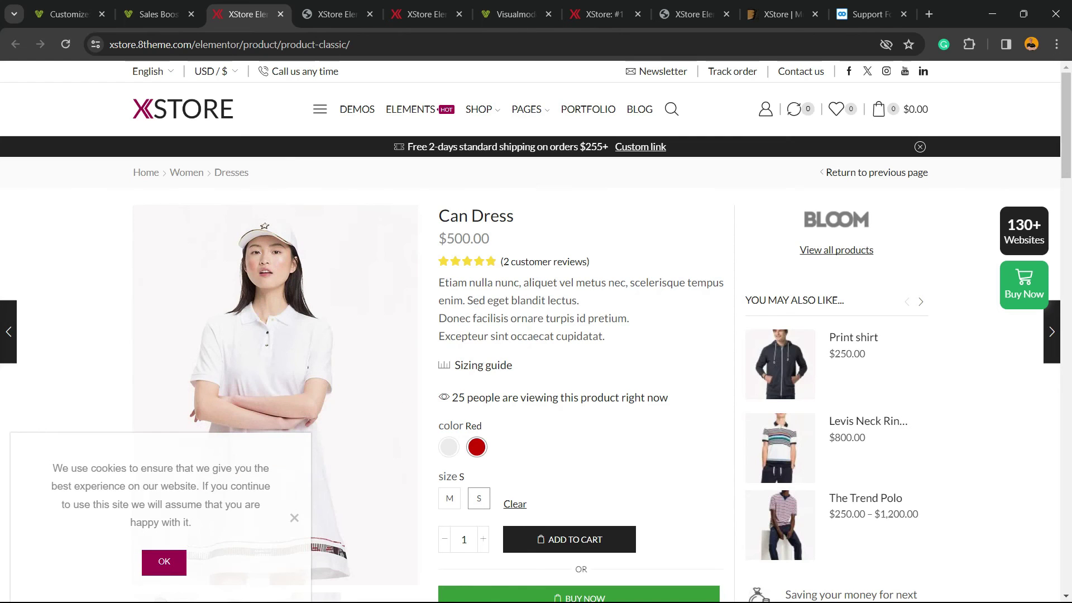
pyautogui.click(164, 560)
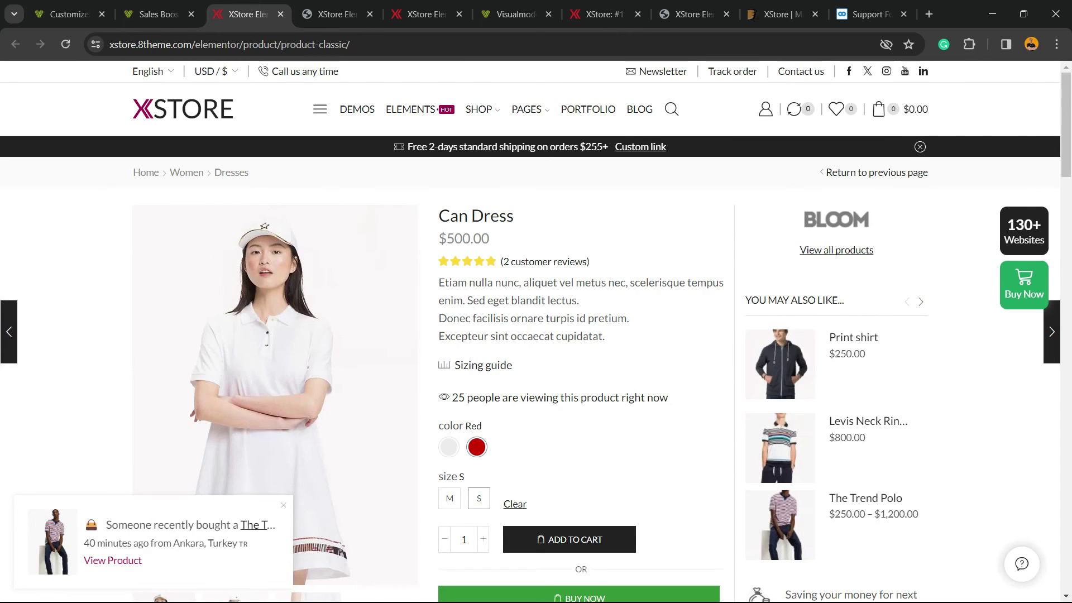
pyautogui.scroll(-2, 536, 335)
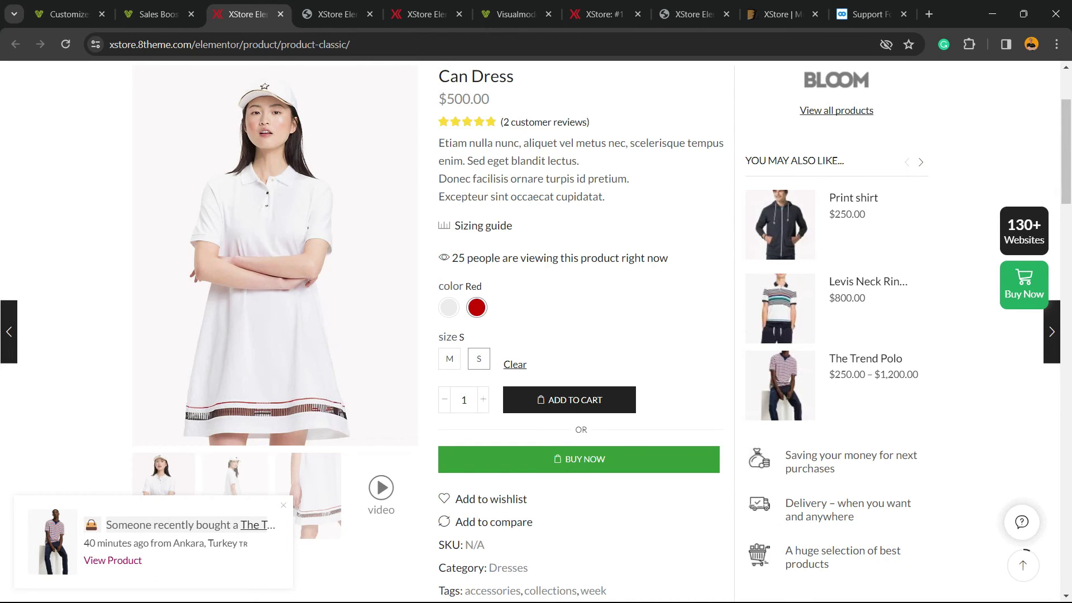
pyautogui.scroll(3, 535, 329)
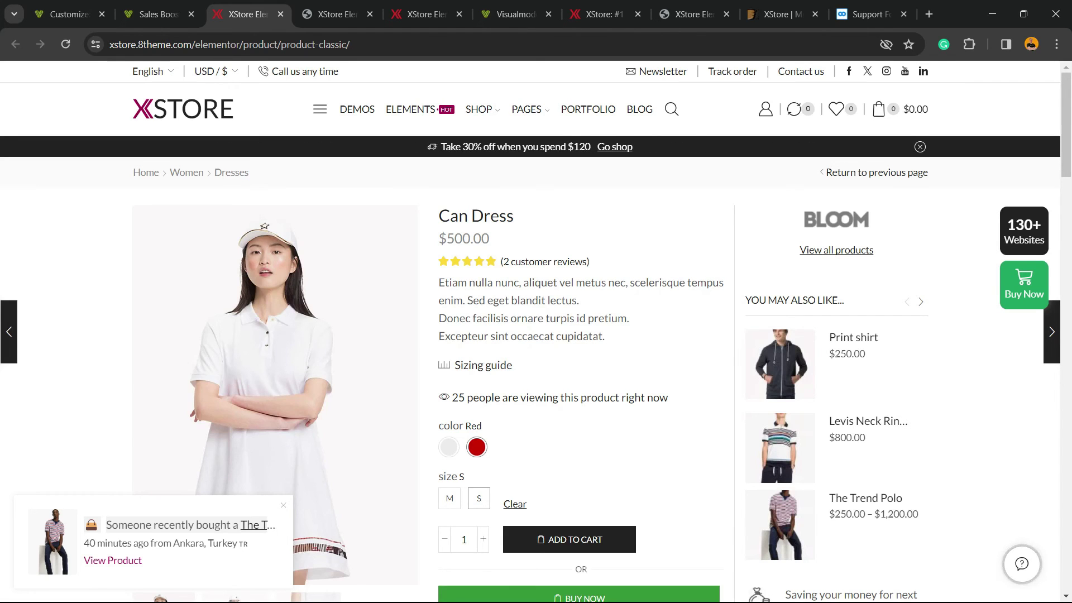
# Step: Return to the Sales Booster panel and review the actions for Fake Sale Popup and the other feature cards
pyautogui.click(152, 14)
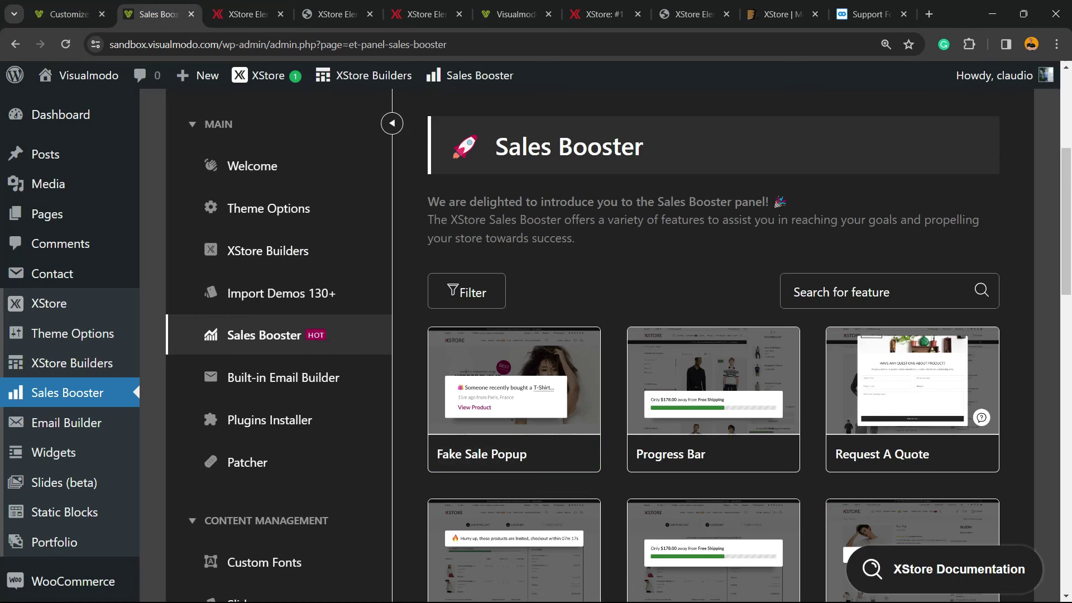
pyautogui.moveTo(471, 453)
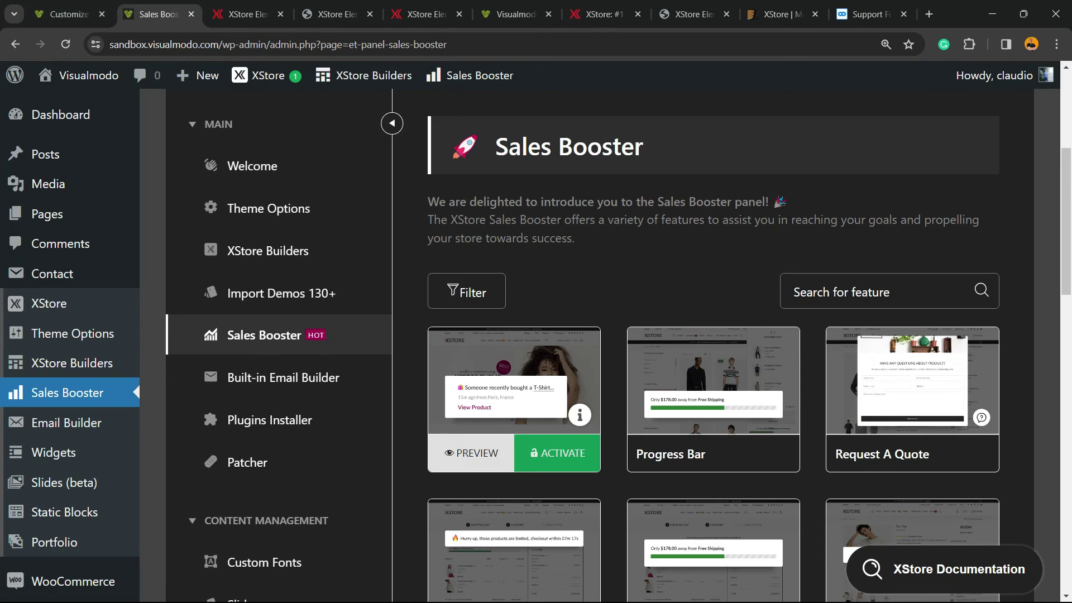
pyautogui.click(556, 460)
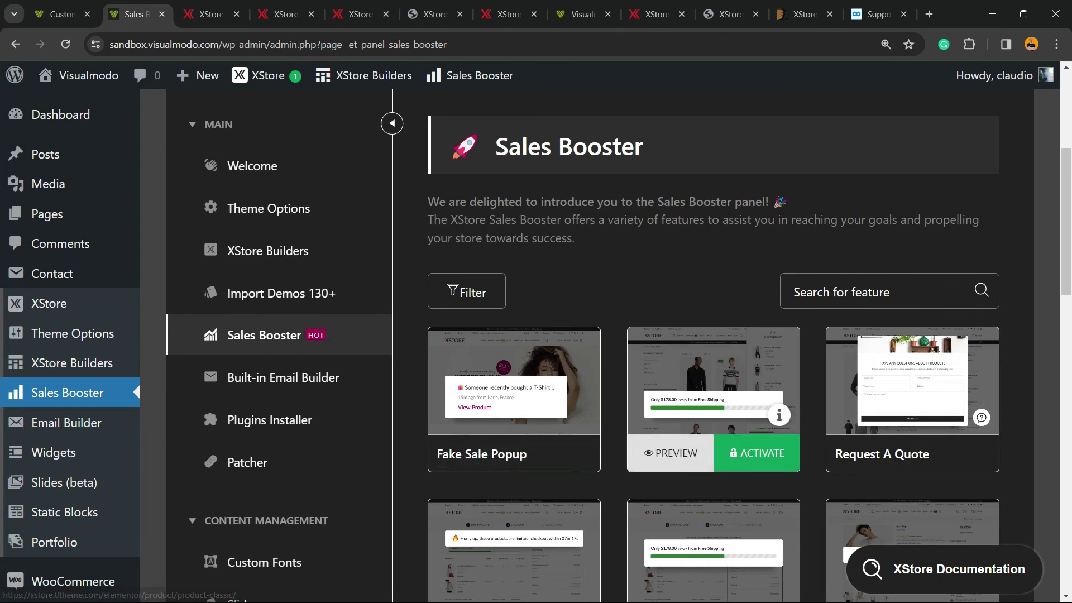
pyautogui.scroll(-1, 514, 390)
pyautogui.scroll(-3, 514, 358)
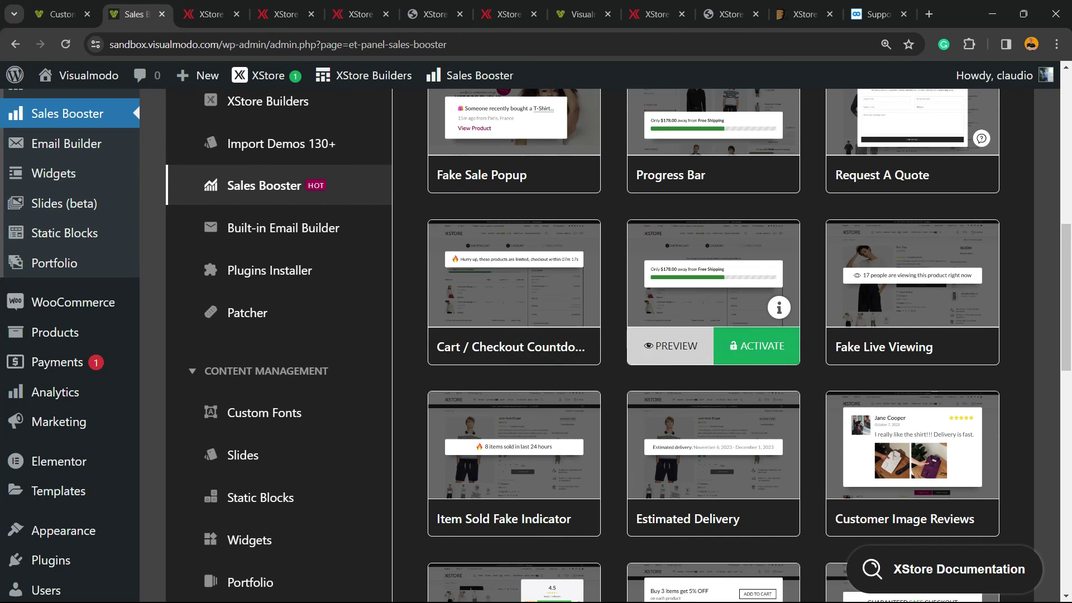
pyautogui.scroll(5, 513, 391)
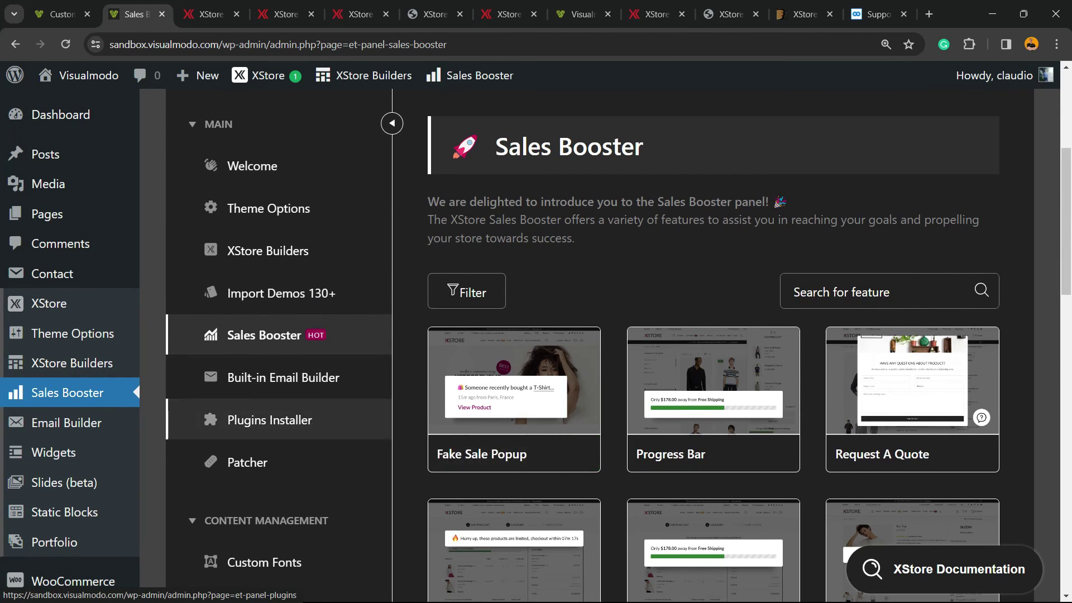
# Step: Open the Built-in Email Builder page and read its description and activation option
pyautogui.click(283, 377)
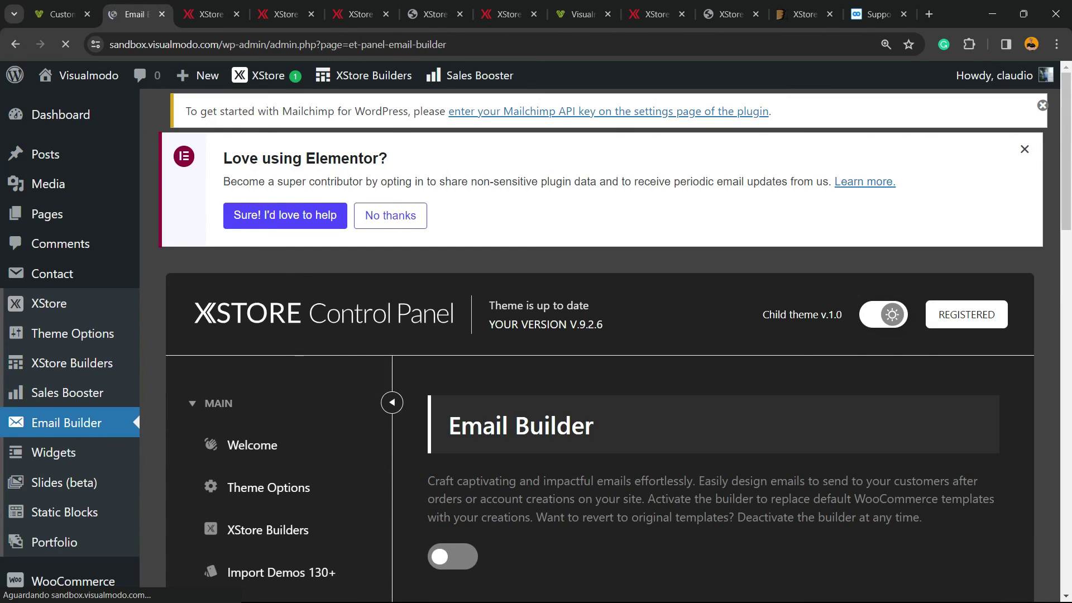
pyautogui.scroll(-3, 600, 346)
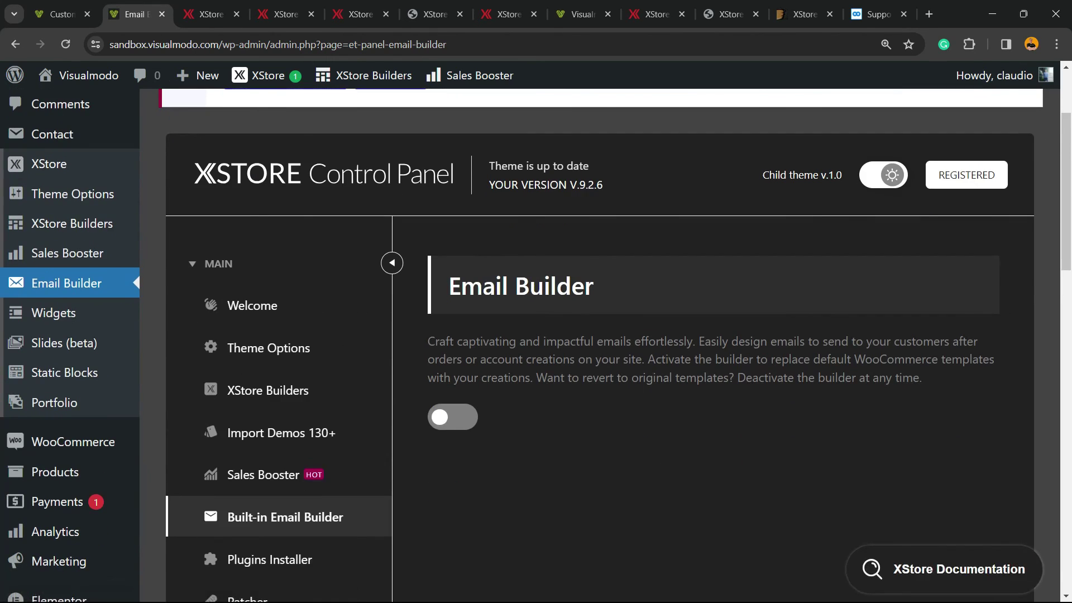
pyautogui.scroll(-3, 279, 419)
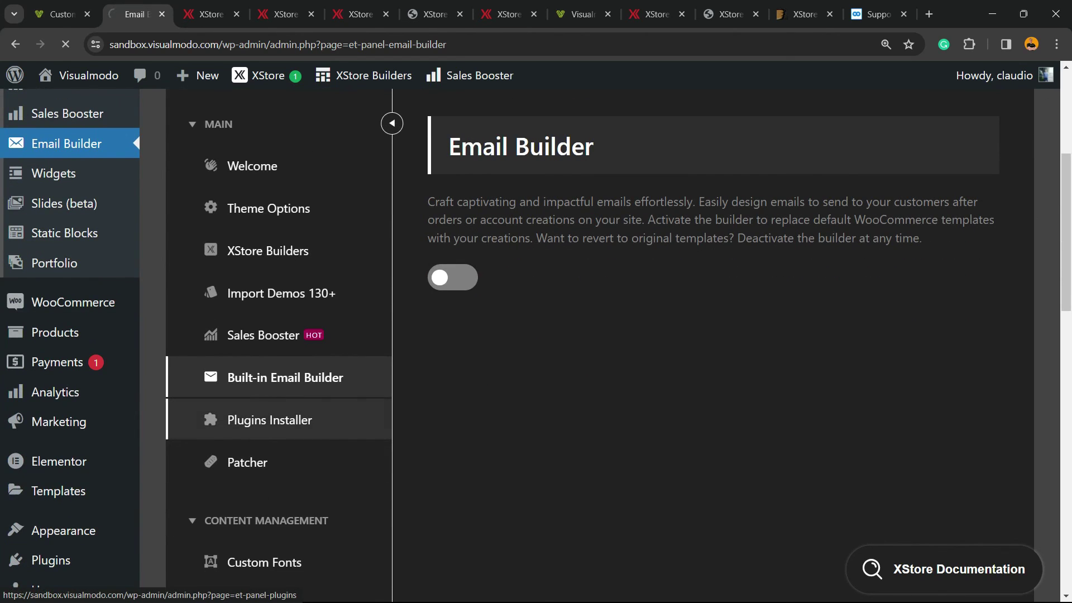
# Step: Open the Plugins Installer and examine the required, premium and free plugins it offers
pyautogui.click(269, 419)
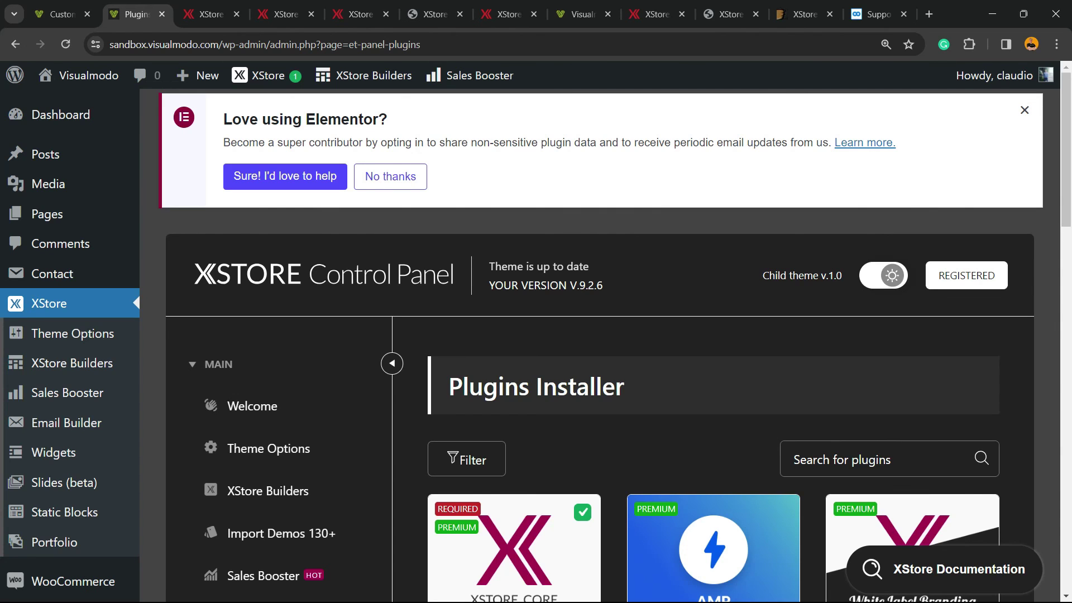
pyautogui.scroll(-5, 544, 324)
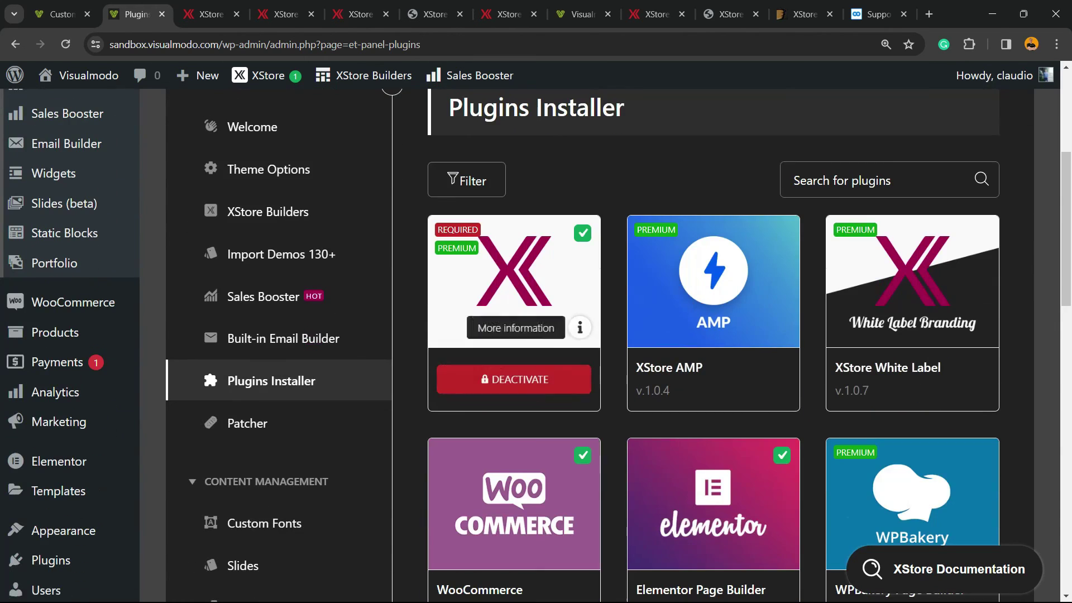
pyautogui.scroll(-3, 544, 324)
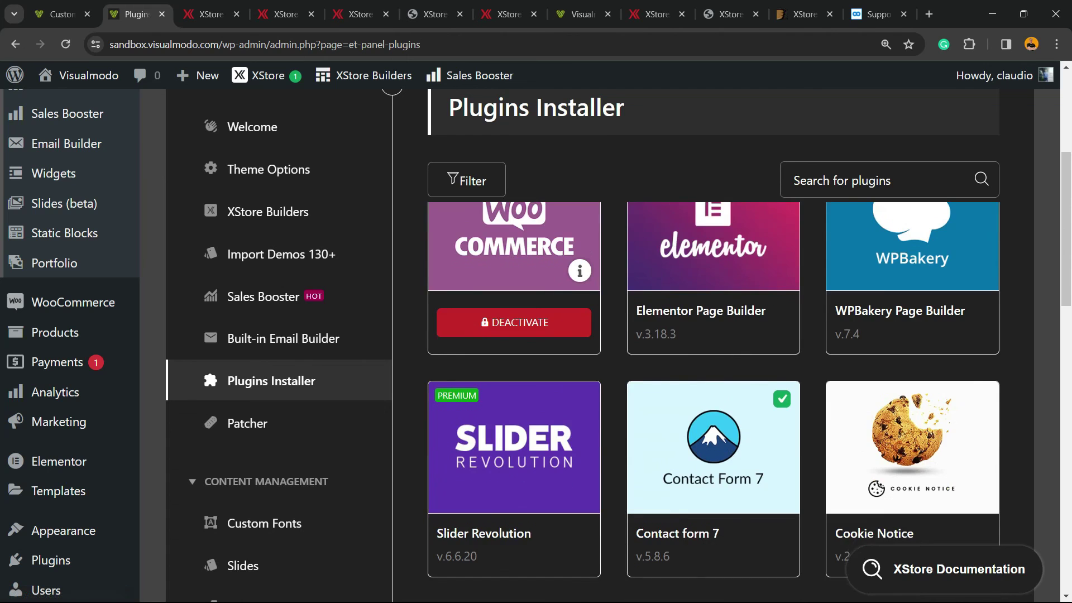
pyautogui.scroll(-5, 544, 324)
pyautogui.scroll(2, 544, 324)
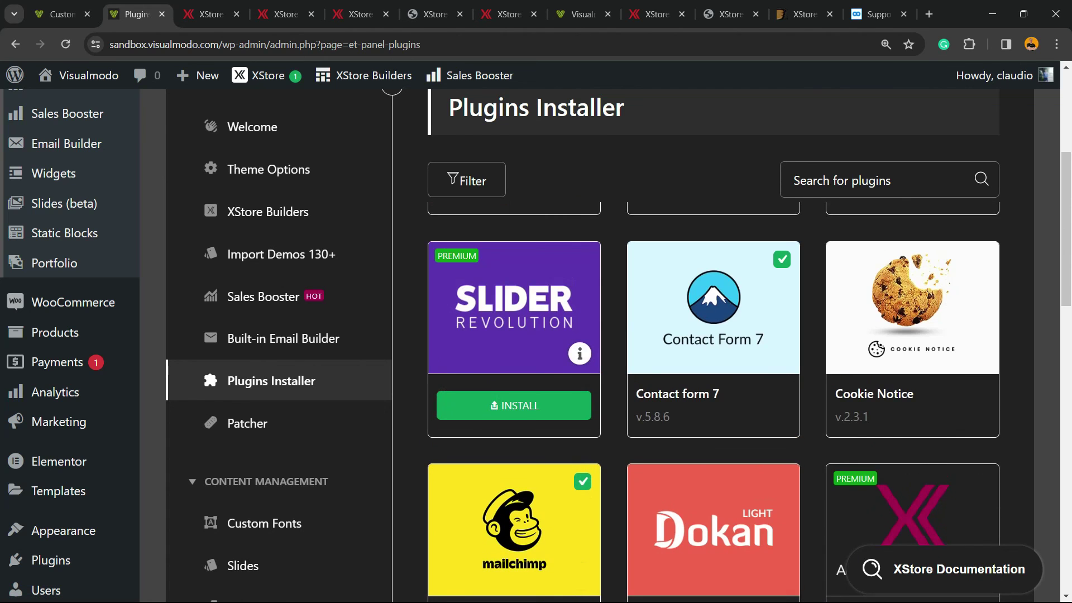
pyautogui.scroll(-7, 912, 363)
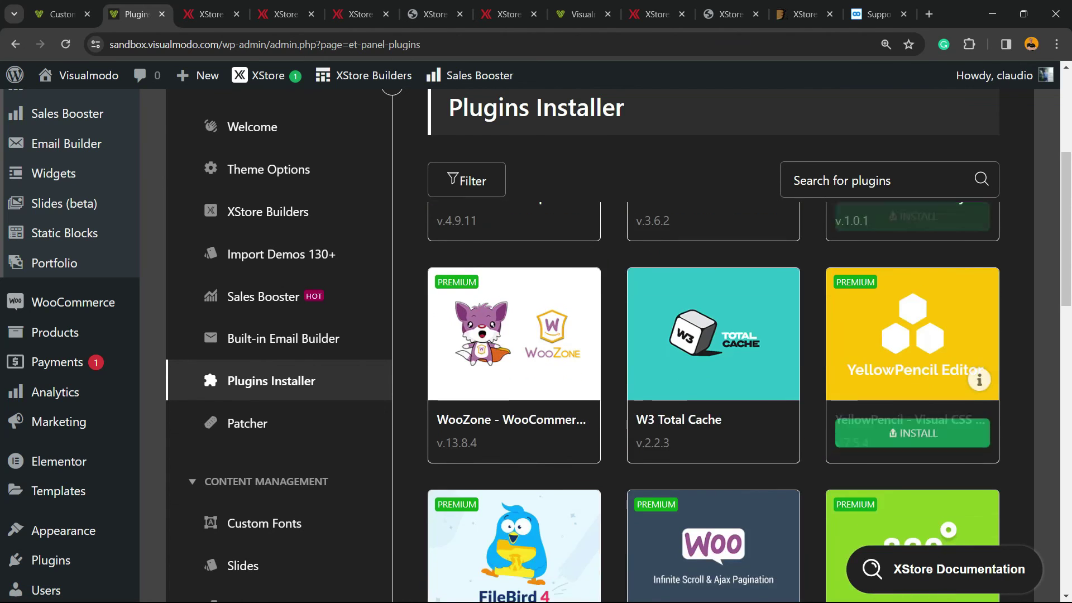
pyautogui.scroll(-5, 911, 363)
pyautogui.scroll(2, 514, 491)
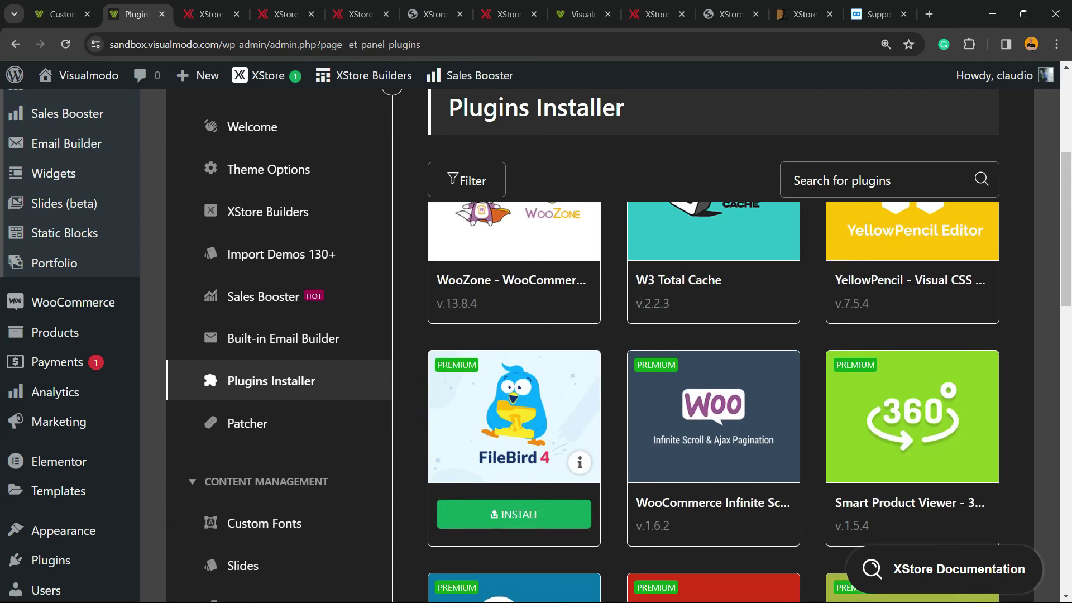
pyautogui.scroll(2, 714, 390)
pyautogui.scroll(-5, 714, 390)
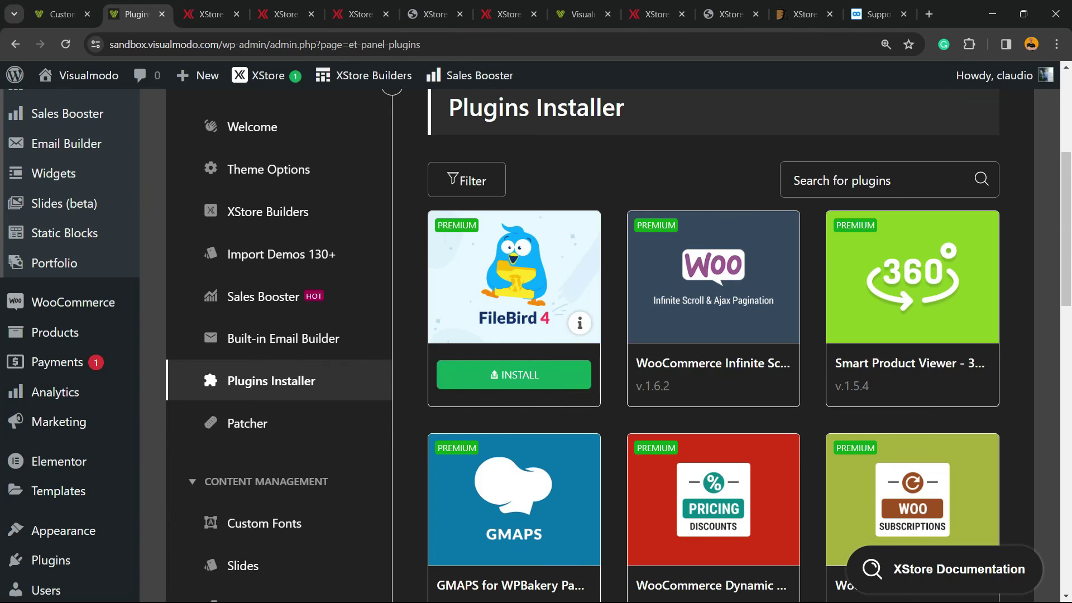
pyautogui.scroll(-4, 513, 335)
pyautogui.scroll(-4, 513, 335)
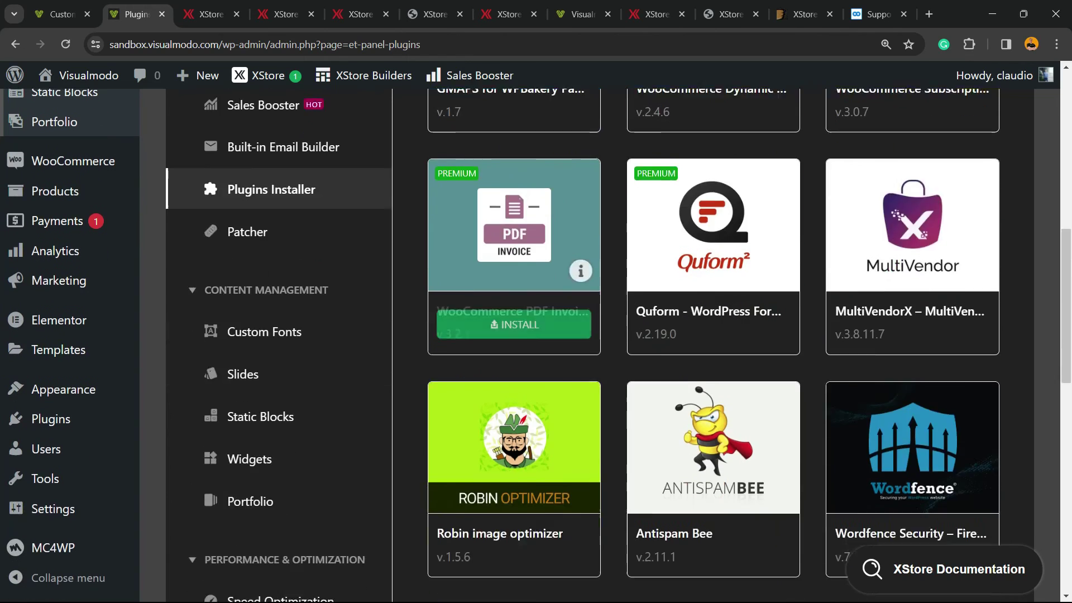
pyautogui.scroll(-3, 513, 323)
pyautogui.scroll(-2, 713, 301)
pyautogui.scroll(4, 713, 335)
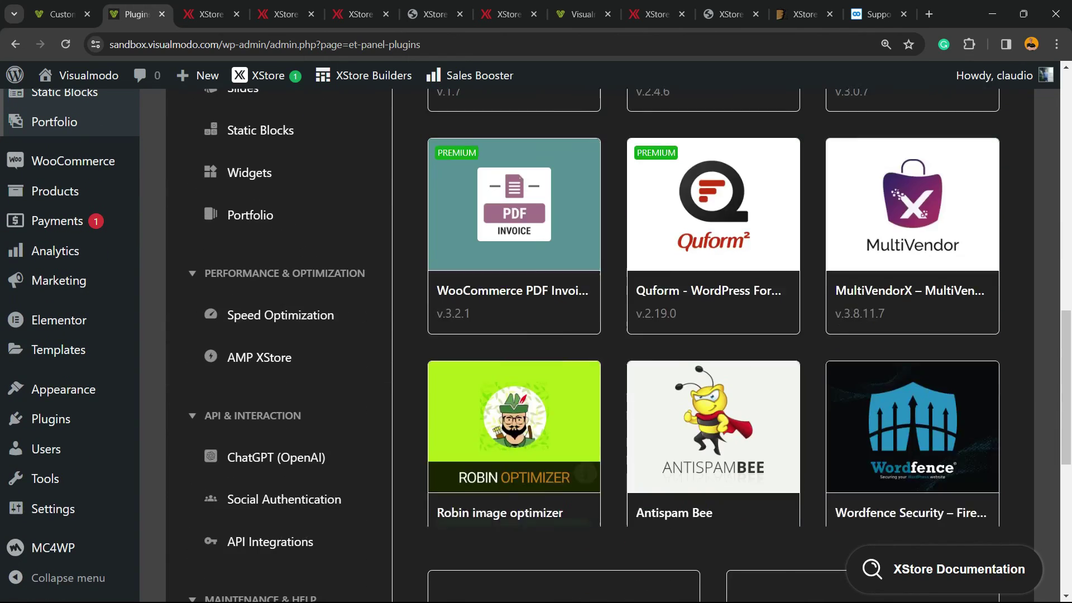
pyautogui.scroll(12, 513, 335)
# Step: Glance at the demo product and checkout previews, then close those three preview tabs
pyautogui.click(210, 14)
pyautogui.click(284, 14)
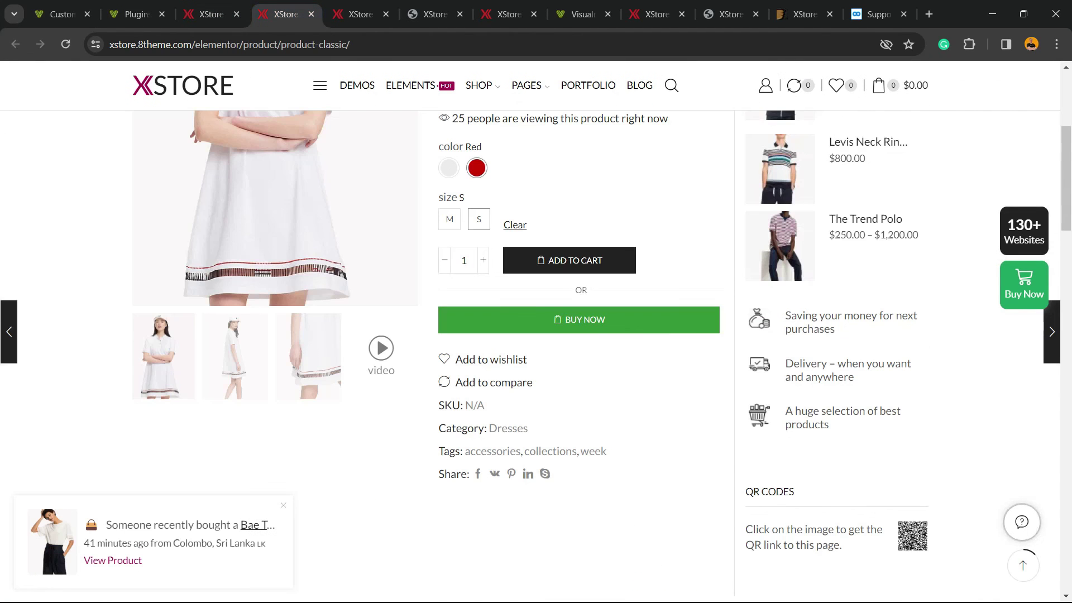
pyautogui.scroll(5, 280, 213)
pyautogui.hotkey('ctrl', 'shift', 'Tab')
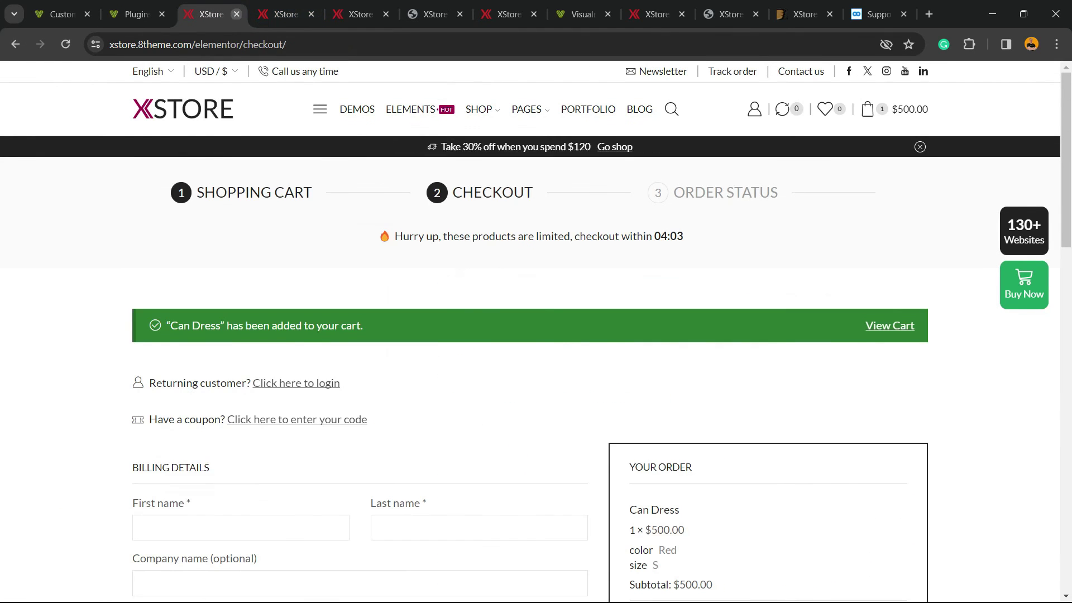
pyautogui.hotkey('ctrl', 'w')
pyautogui.hotkey('ctrl', 'w')
pyautogui.hotkey('ctrl', 'w')
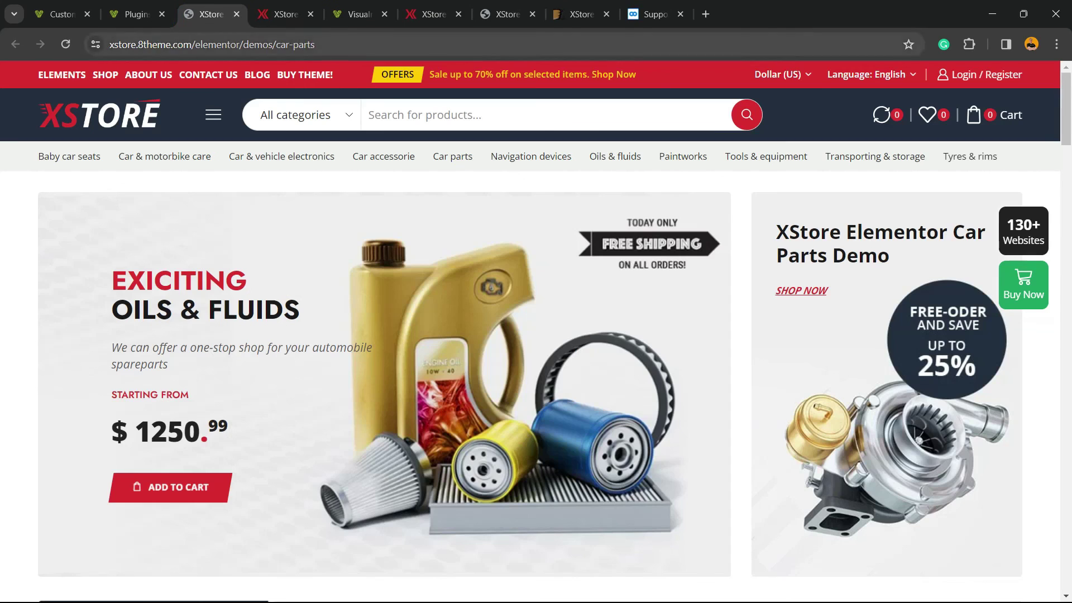
# Step: Look through the open car parts, sandbox site and niche market tabs, and return to the Plugins Installer page
pyautogui.click(668, 14)
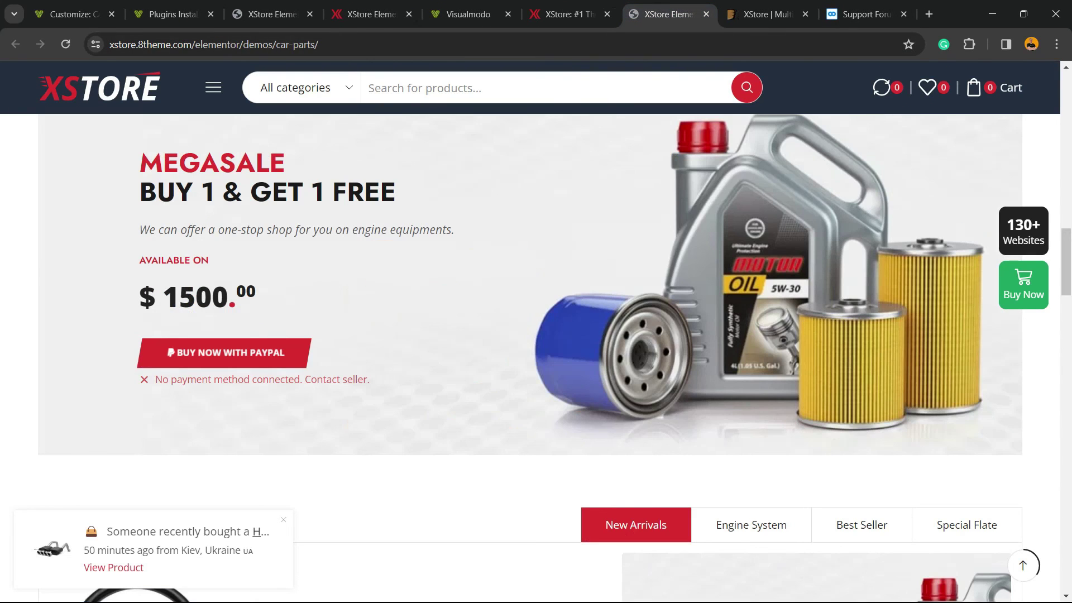
pyautogui.hotkey('ctrl', 'shift', 'Tab')
pyautogui.hotkey('ctrl', 'shift', 'Tab')
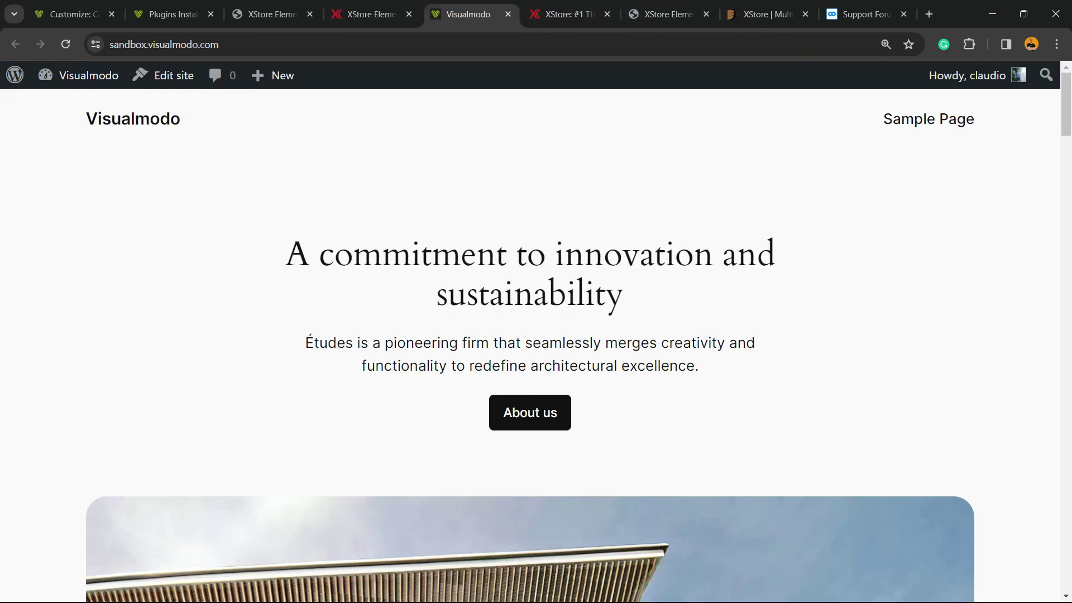
pyautogui.hotkey('ctrl', 'shift', 'Tab')
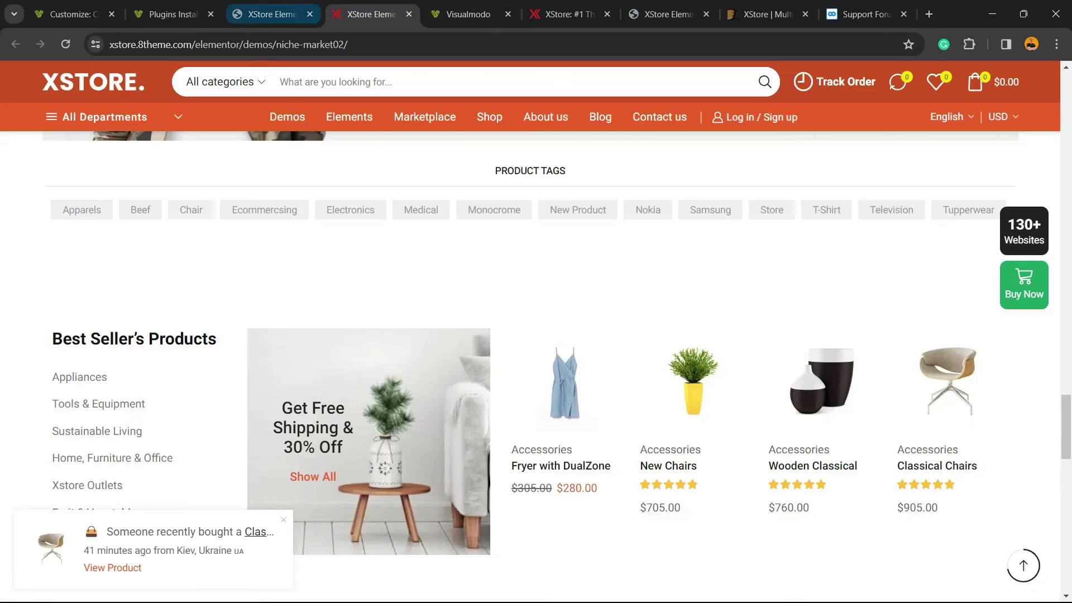
pyautogui.hotkey('ctrl', 'shift', 'Tab')
pyautogui.hotkey('ctrl', 'shift', 'Tab')
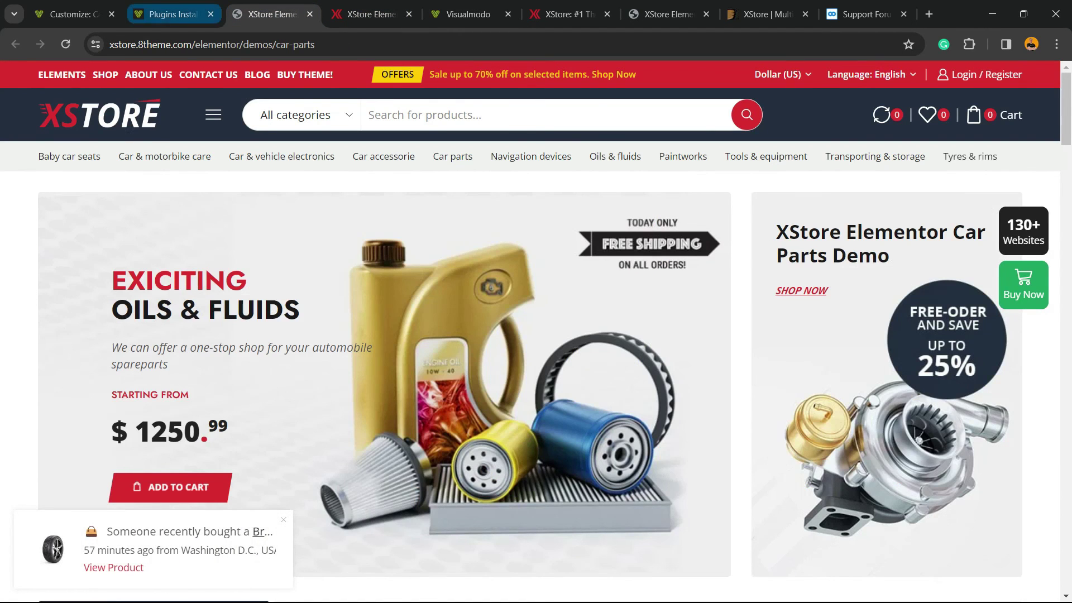
pyautogui.scroll(-1, 279, 393)
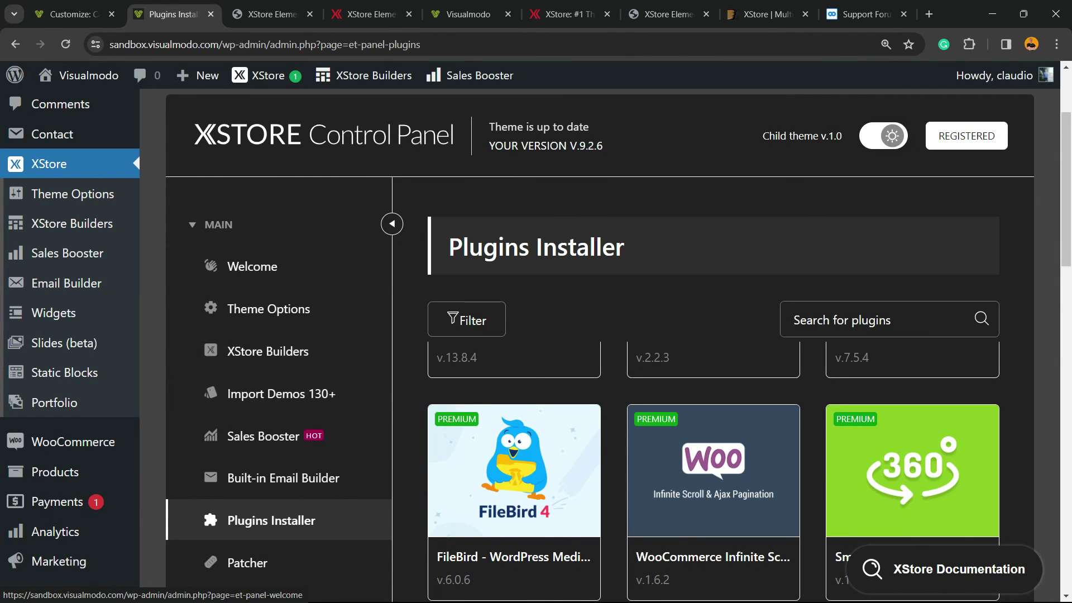
pyautogui.scroll(3, 84, 267)
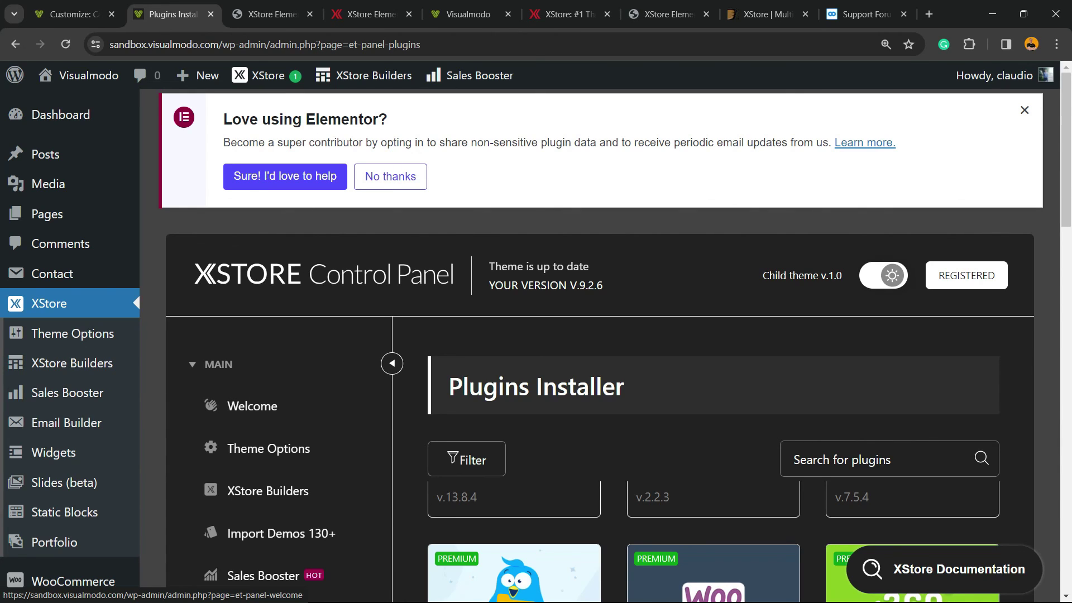
pyautogui.scroll(-3, 279, 350)
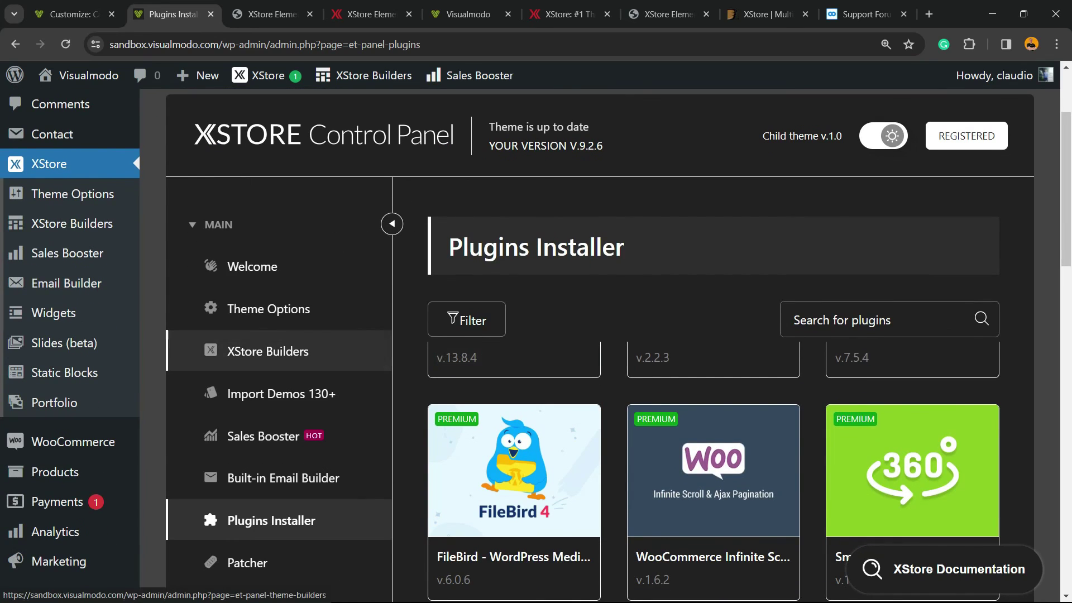
pyautogui.scroll(3, 279, 350)
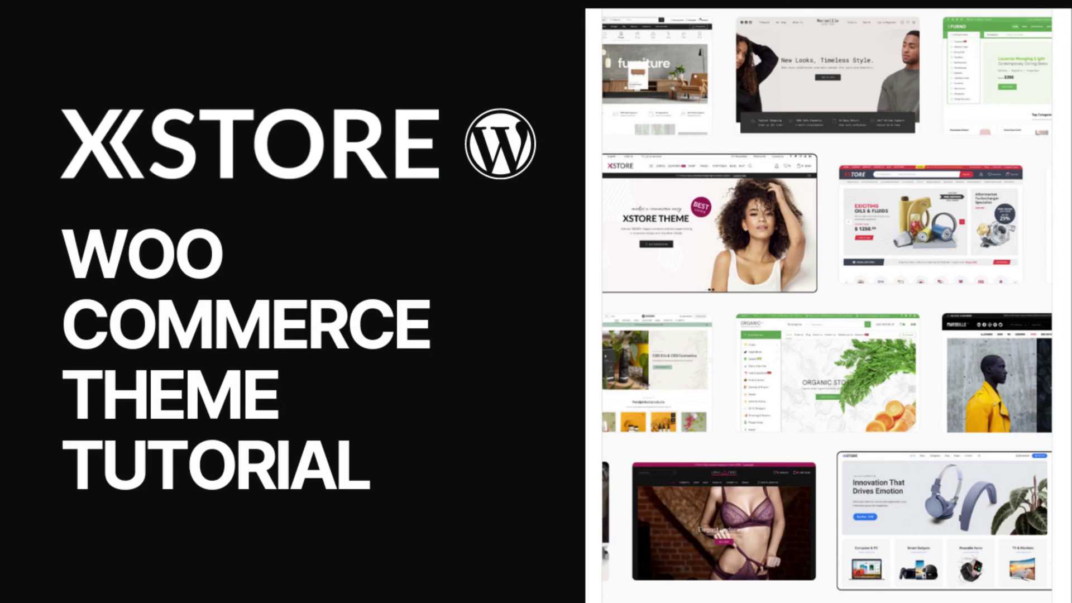